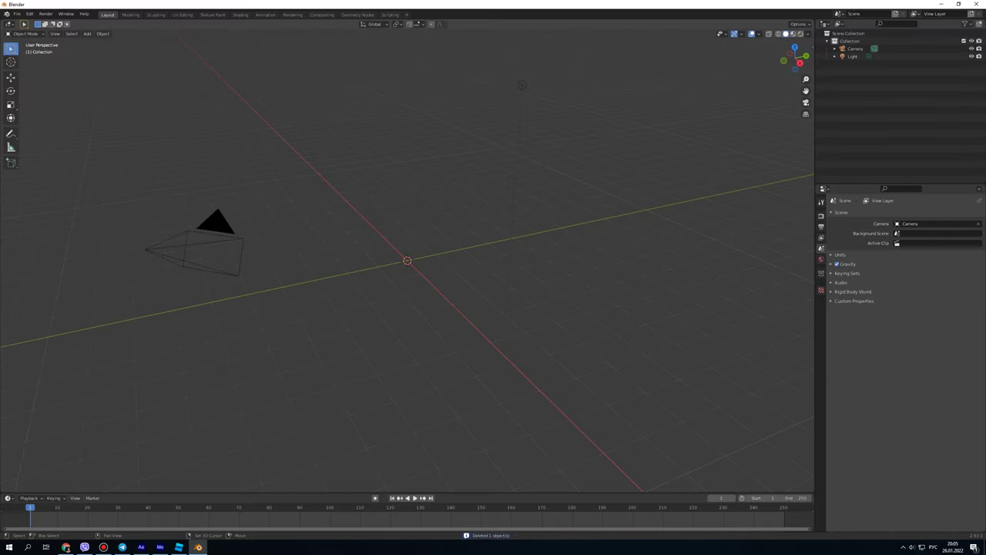
# Add a circle mesh at the origin, then delete it.
pyautogui.hotkey('shift', 'a')
pyautogui.moveTo(377, 260)
pyautogui.click(445, 274)
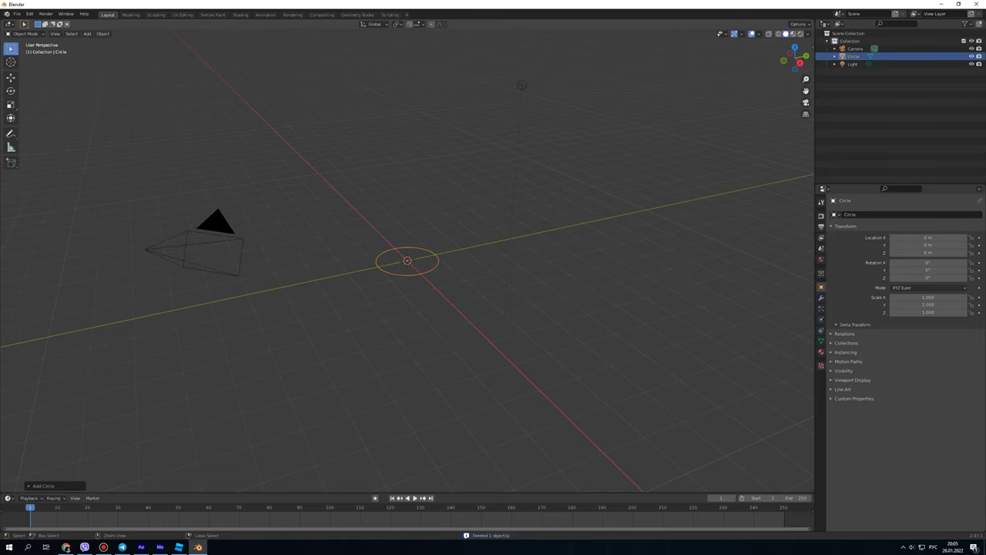
pyautogui.press('Delete')
# Add a UV sphere at the origin and start lowering its segment and ring counts.
pyautogui.hotkey('shift', 'a')
pyautogui.moveTo(377, 257)
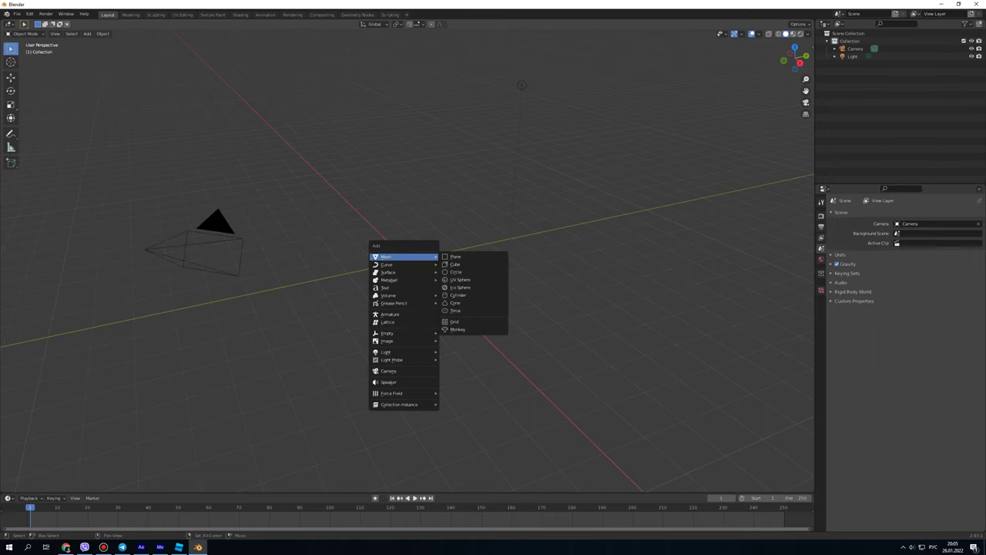
pyautogui.click(466, 281)
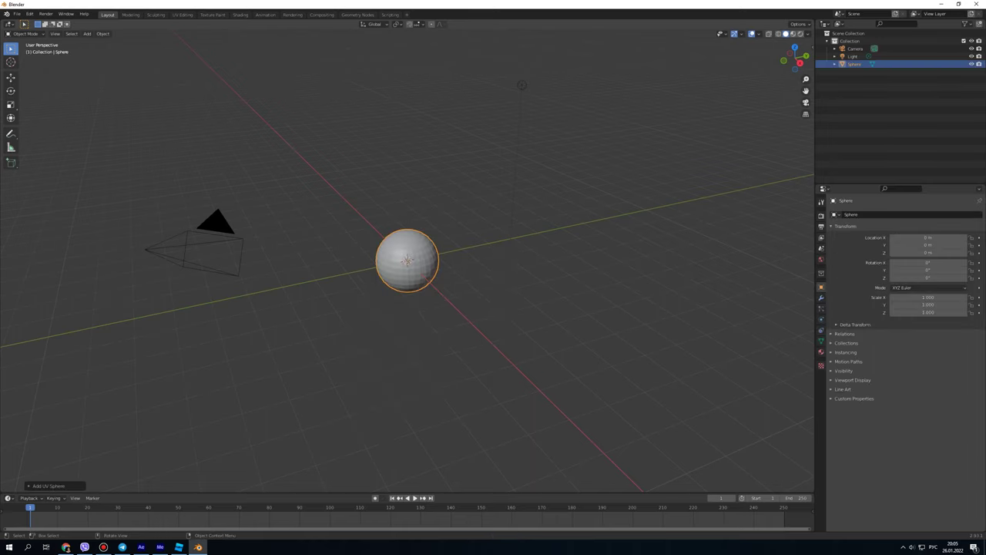
pyautogui.click(48, 485)
pyautogui.click(99, 410)
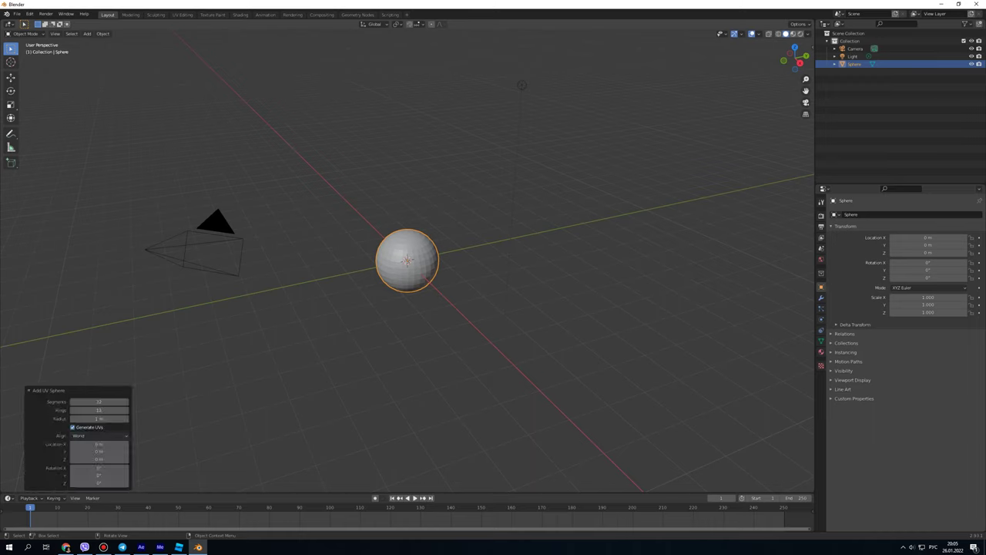
# Raise the sphere about 3 m along Z and check its height from the Right Orthographic view.
pyautogui.press('g')
pyautogui.press('z')
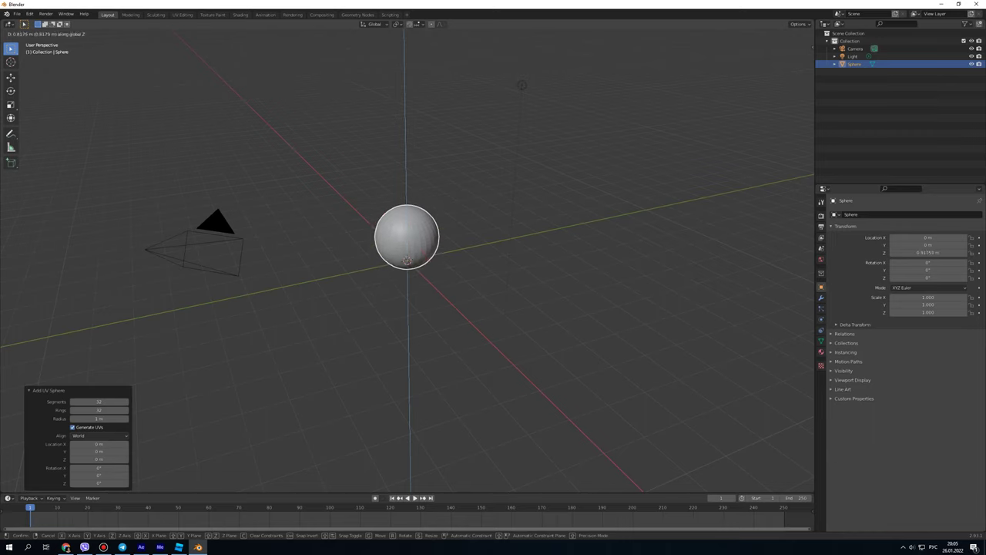
pyautogui.press('Return')
pyautogui.moveTo(406, 324); pyautogui.dragTo(407, 254, button='middle')
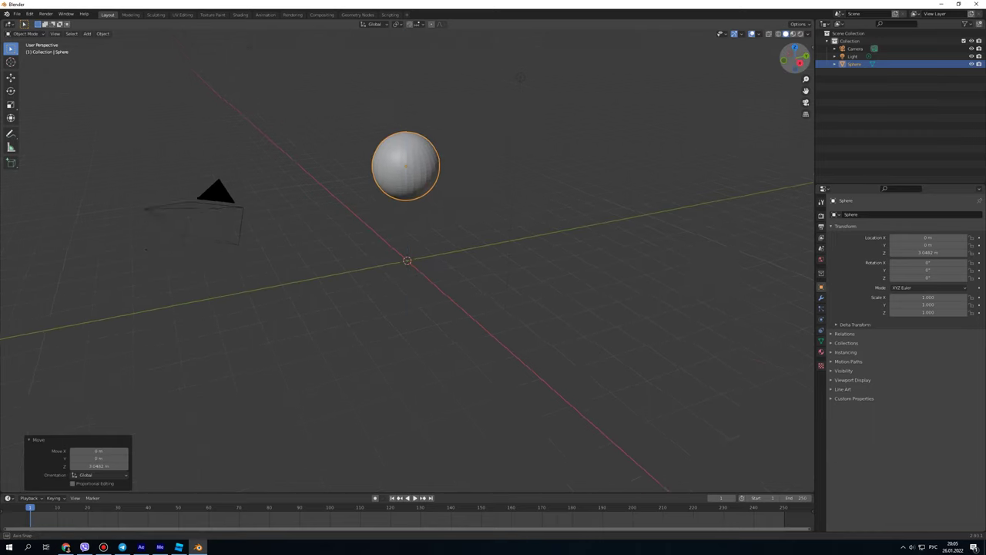
pyautogui.scroll(4, 407, 260)
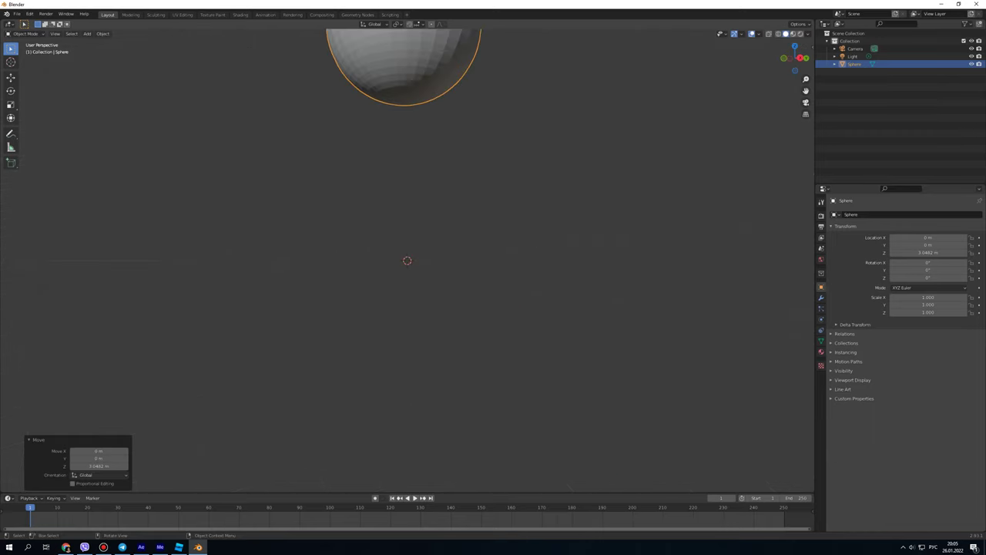
pyautogui.moveTo(406, 260); pyautogui.dragTo(406, 231, button='middle')
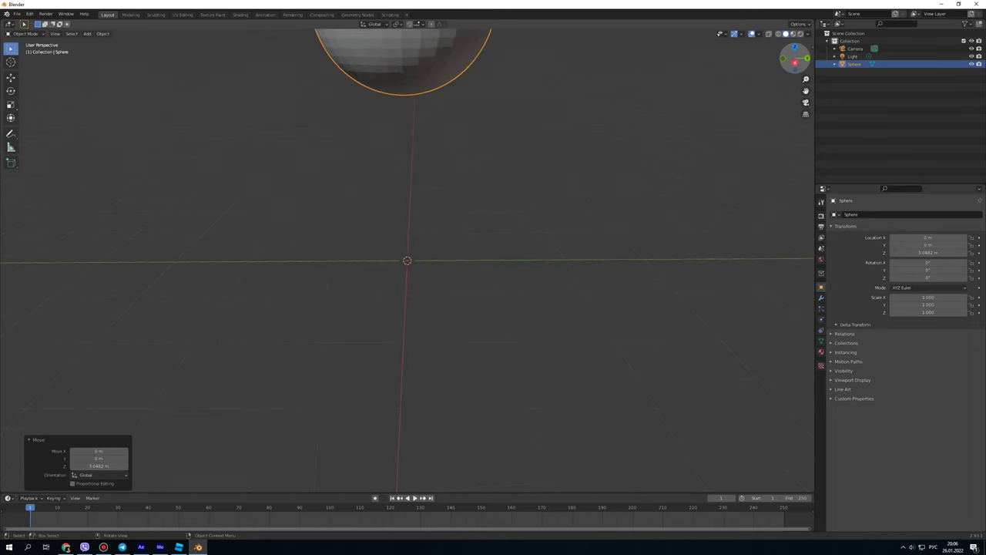
pyautogui.press('KP_3')
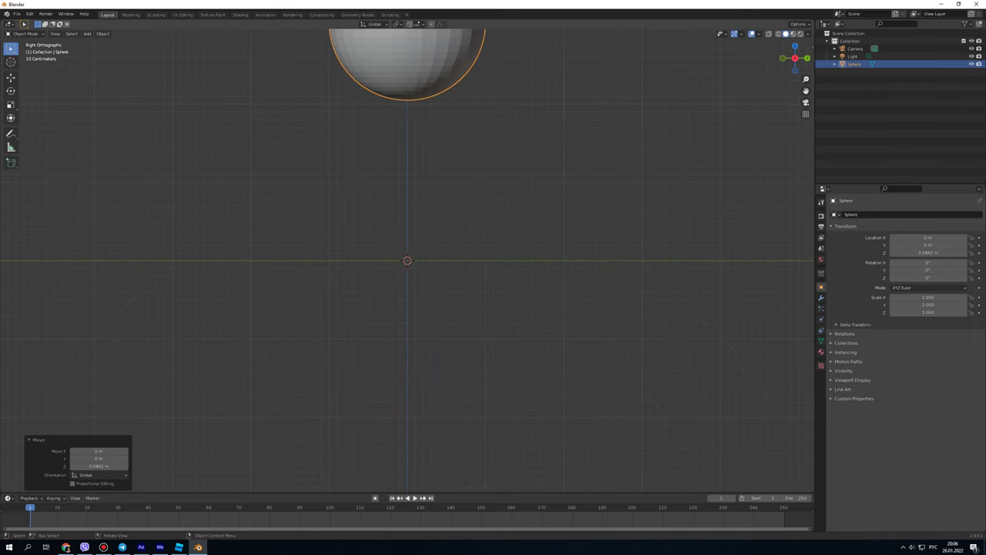
pyautogui.moveTo(806, 90); pyautogui.dragTo(810, 228)
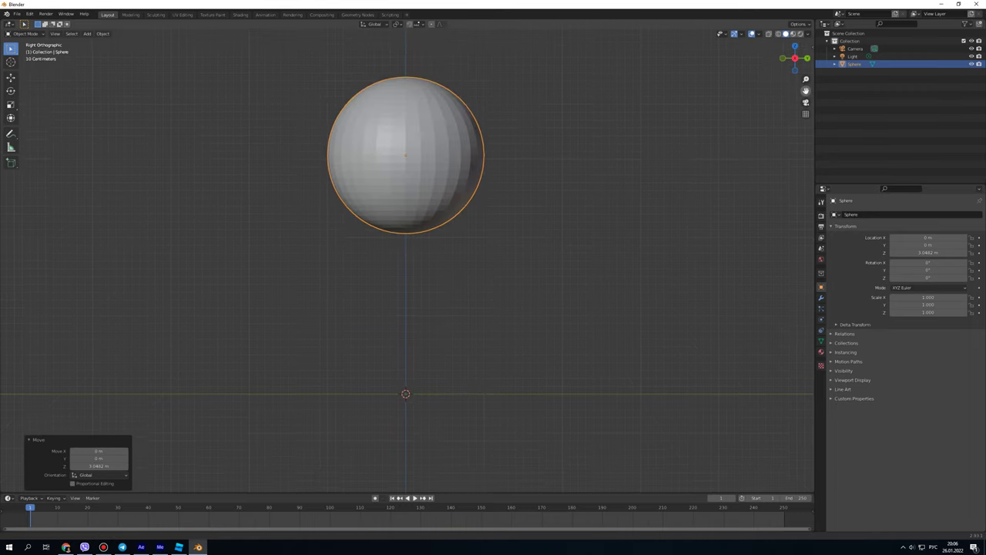
pyautogui.hotkey('alt', 'g')
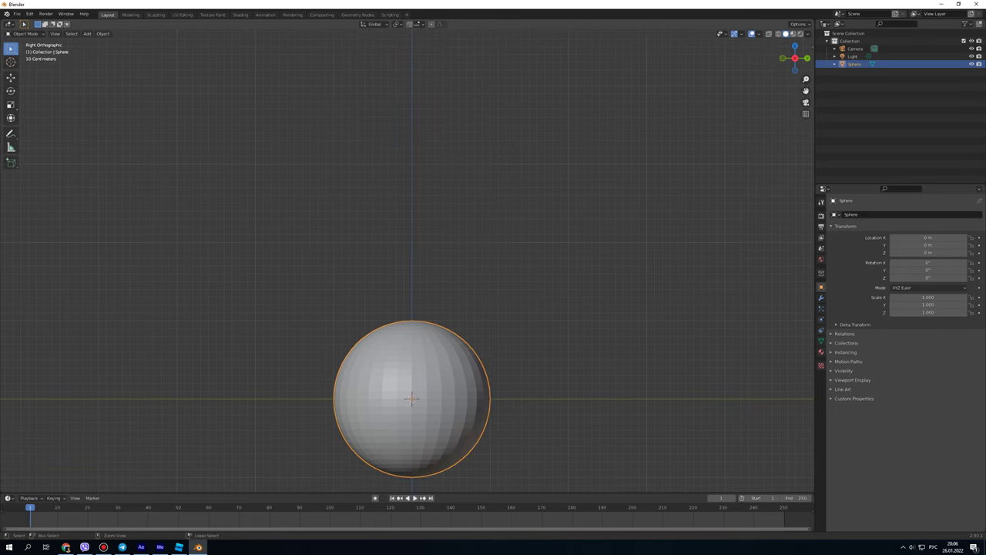
pyautogui.hotkey('ctrl', 'z')
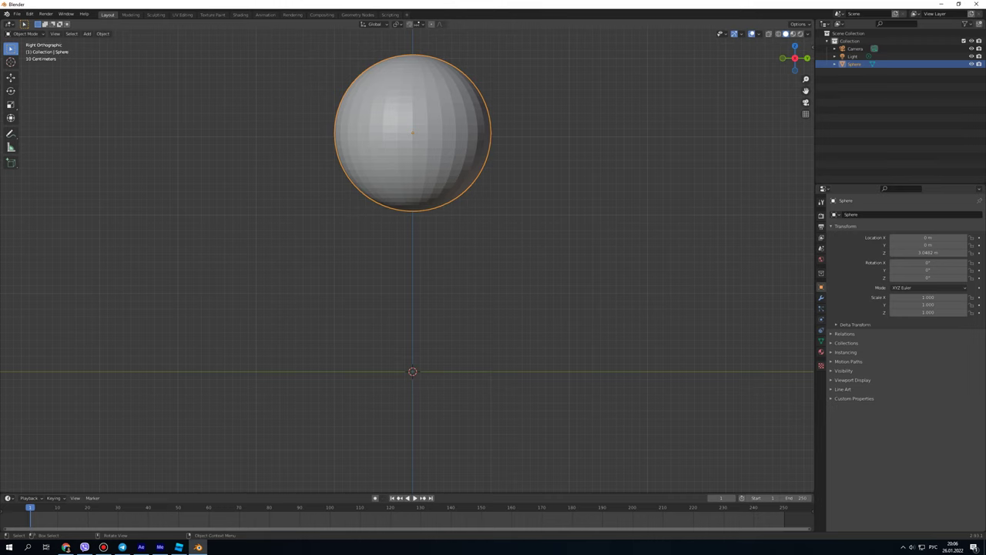
# In Edit Mode, select the bottom cap and try pulling it down, then undo.
pyautogui.press('Tab')
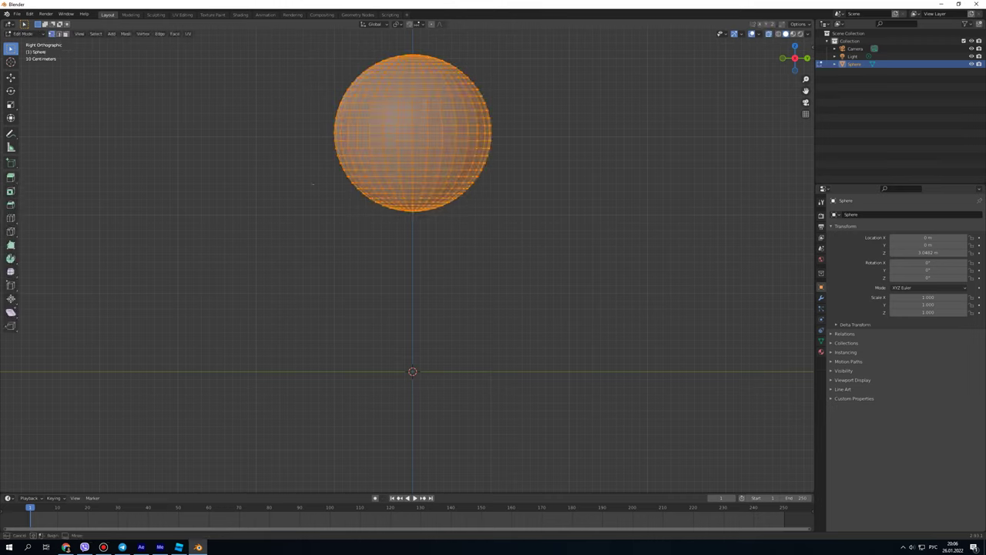
pyautogui.moveTo(311, 182); pyautogui.dragTo(498, 288)
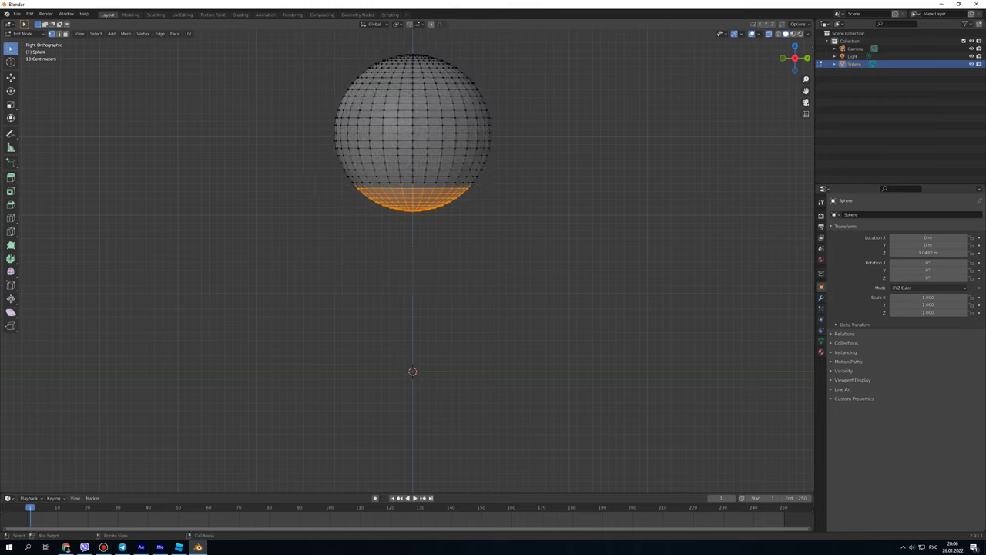
pyautogui.press('g')
pyautogui.press('z')
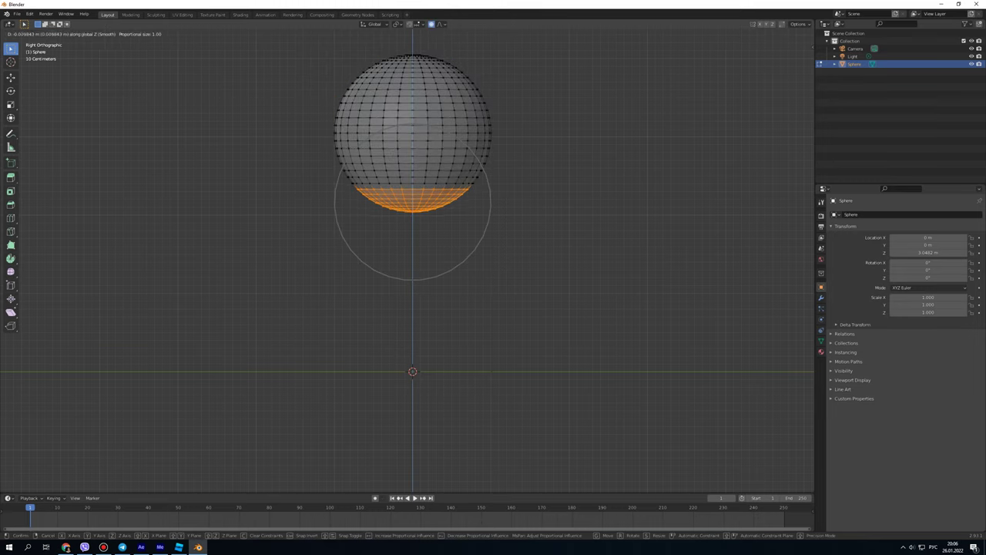
pyautogui.press('Return')
pyautogui.hotkey('ctrl', 'z')
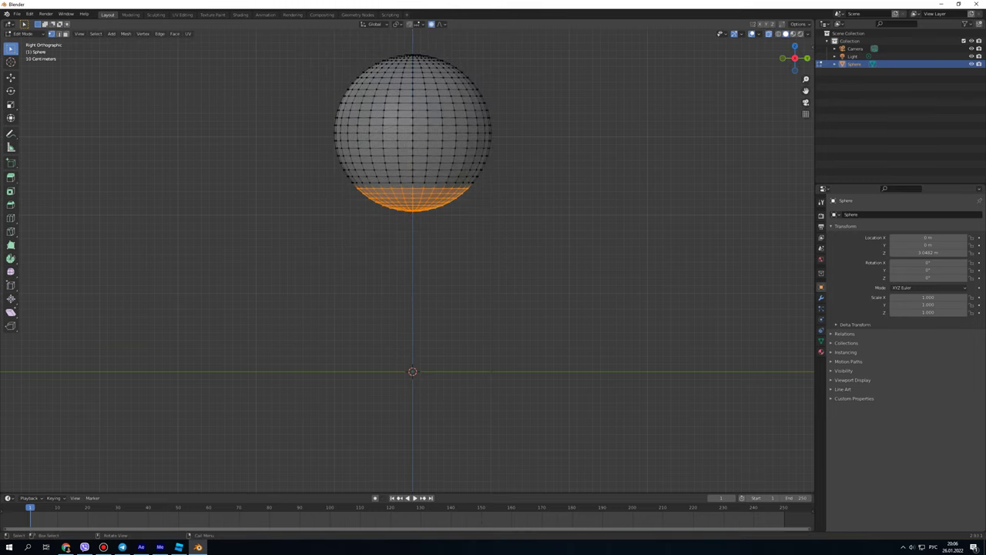
pyautogui.hotkey('alt', 'a')
# Reselect the bottom cap, pull it down along Z and narrow it to 0.681.
pyautogui.moveTo(356, 202); pyautogui.dragTo(495, 243)
pyautogui.press('g')
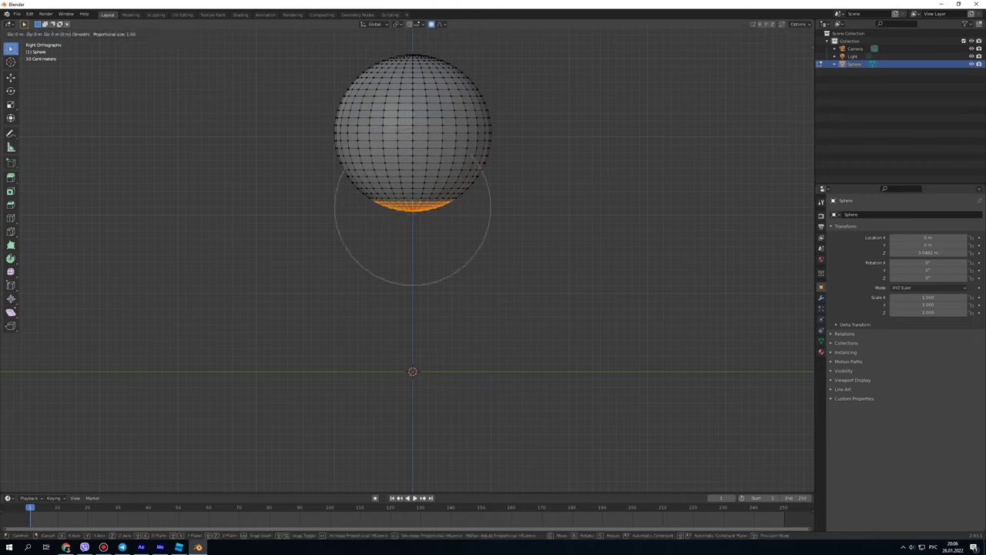
pyautogui.press('z')
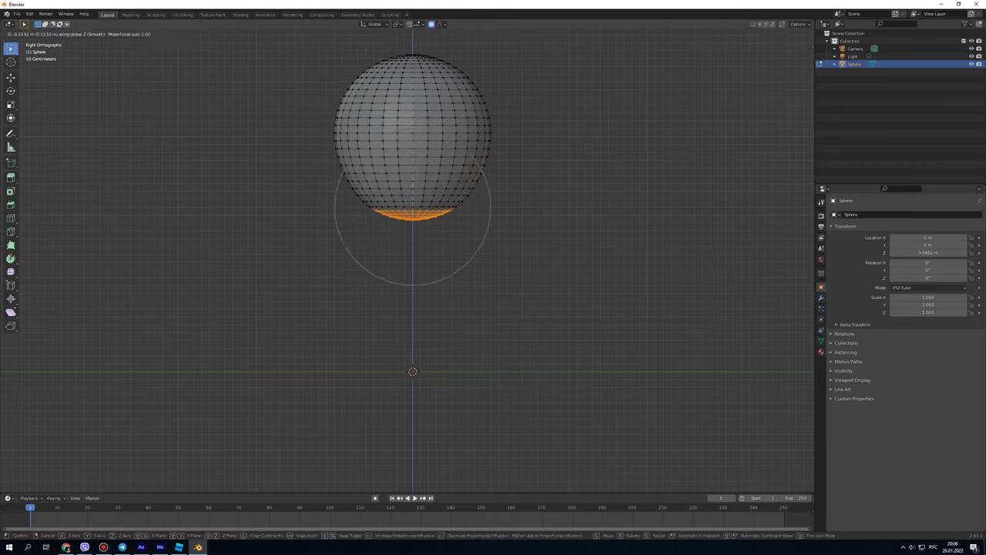
pyautogui.press('Return')
pyautogui.press('s')
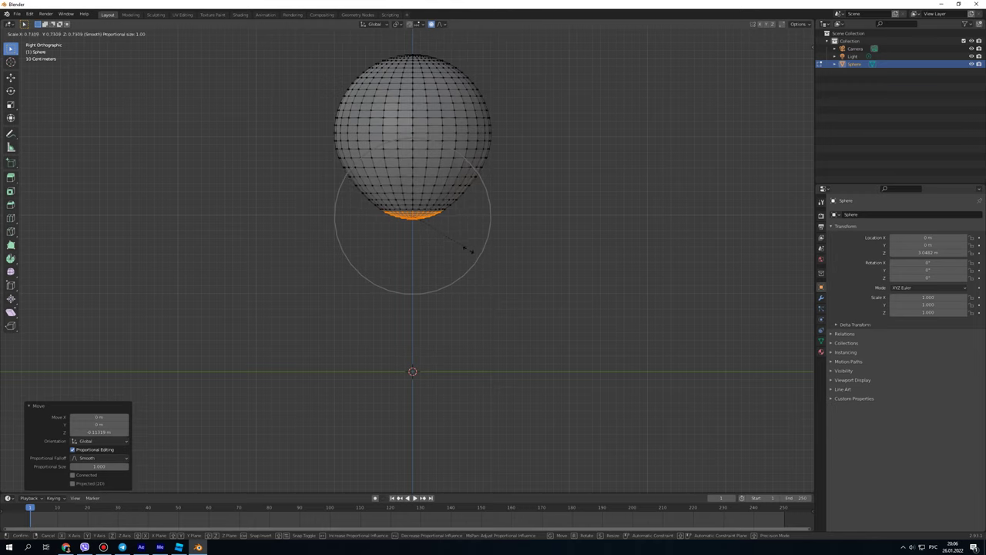
pyautogui.press('Return')
# Pull the bottom cap further down and pinch it into a point, then return to Object Mode.
pyautogui.press('g')
pyautogui.press('z')
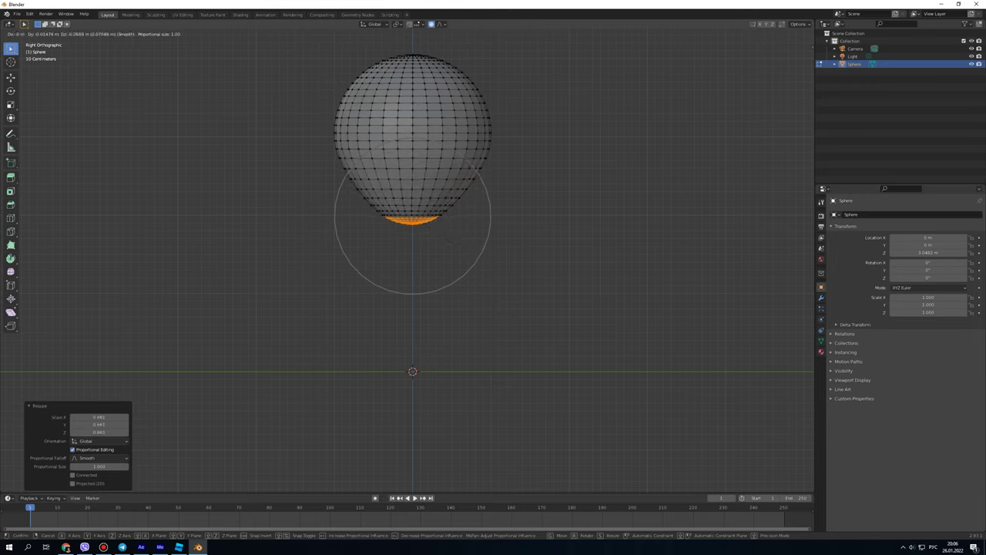
pyautogui.press('Return')
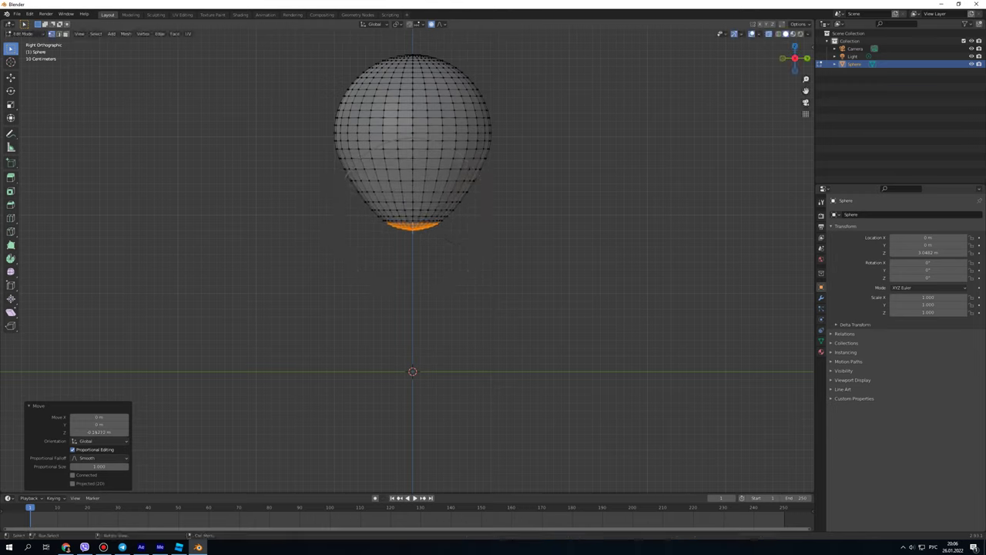
pyautogui.press('s')
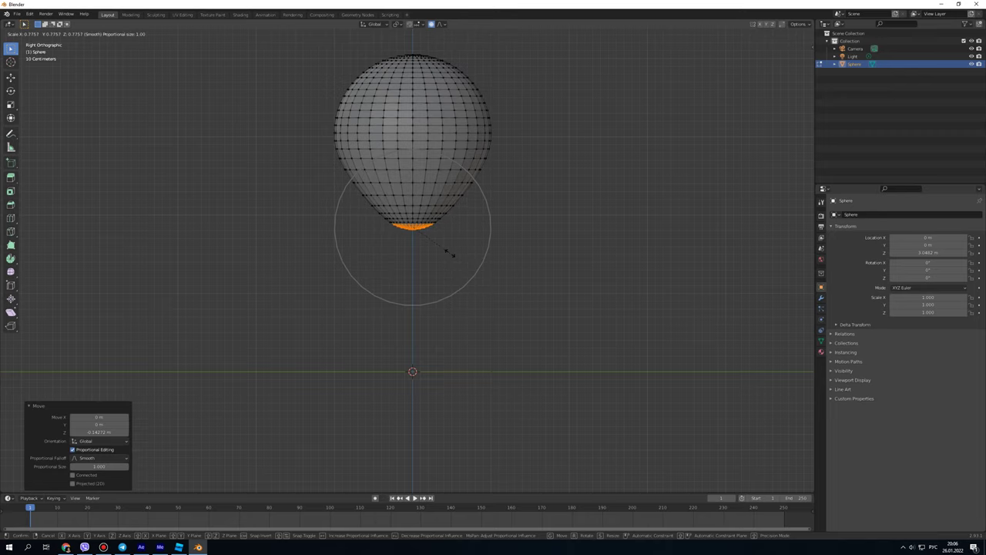
pyautogui.press('Return')
pyautogui.hotkey('alt', 'a')
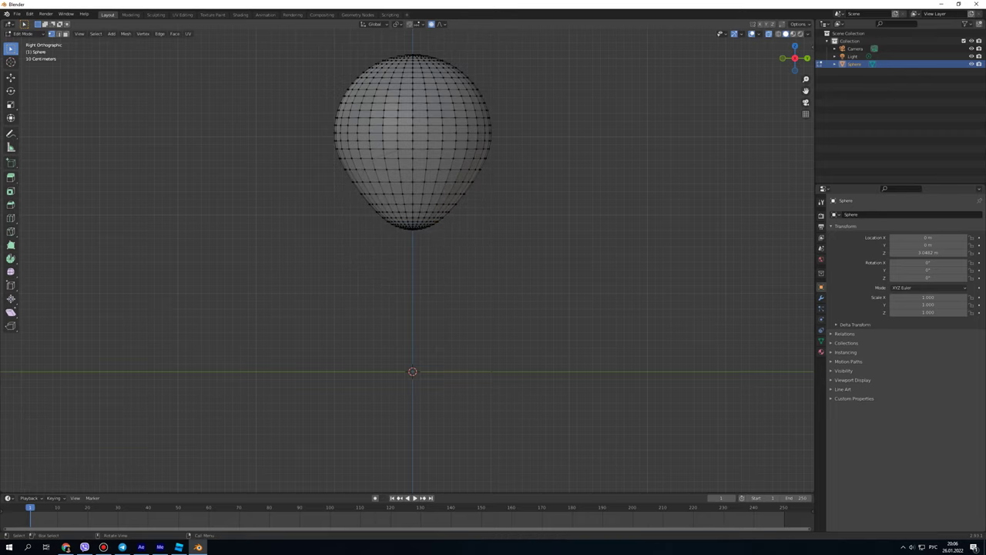
pyautogui.press('Tab')
pyautogui.moveTo(795, 59)
pyautogui.mouseDown()
pyautogui.moveTo(786, 62)
pyautogui.moveTo(795, 60)
pyautogui.mouseUp()
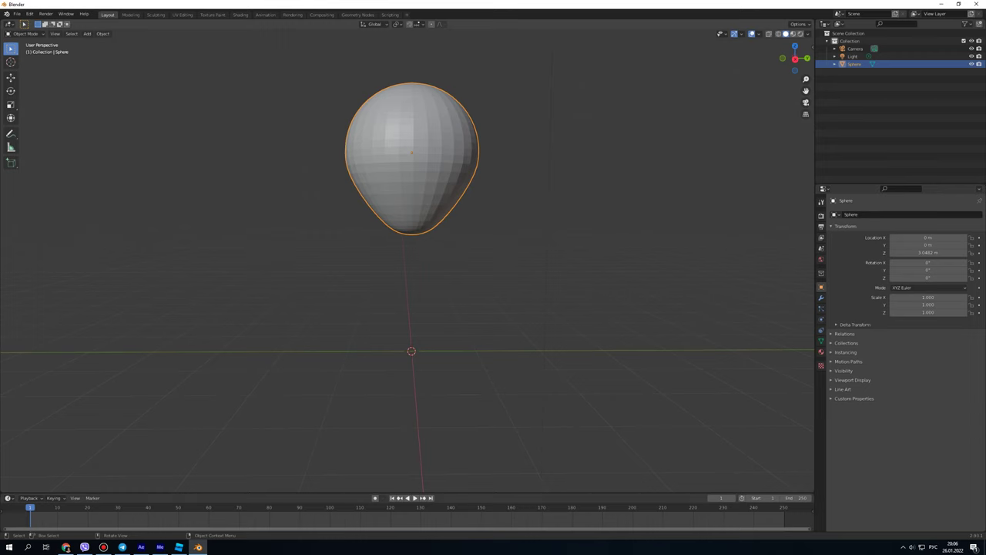
# Close the donation and streaming video tabs in Chrome, view the Pizzaplex balloon image, return to Blender.
pyautogui.click(65, 547)
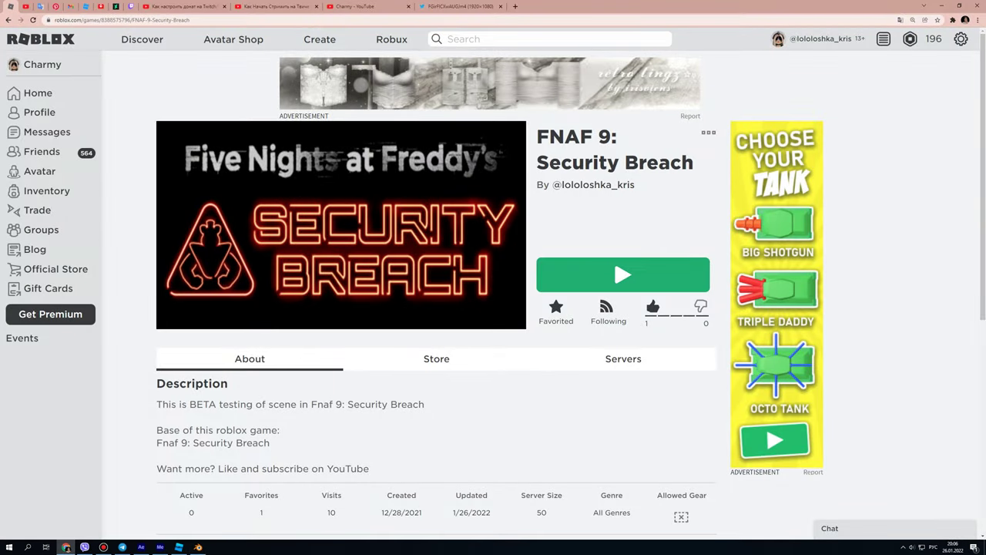
pyautogui.click(350, 6)
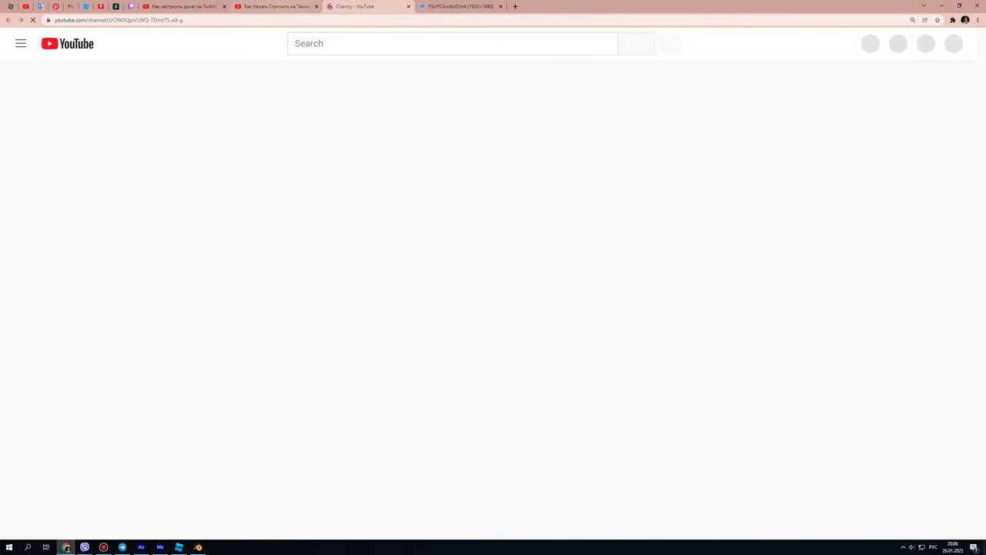
pyautogui.hotkey('ctrl', 'shift', 'Tab')
pyautogui.hotkey('ctrl', 'shift', 'Tab')
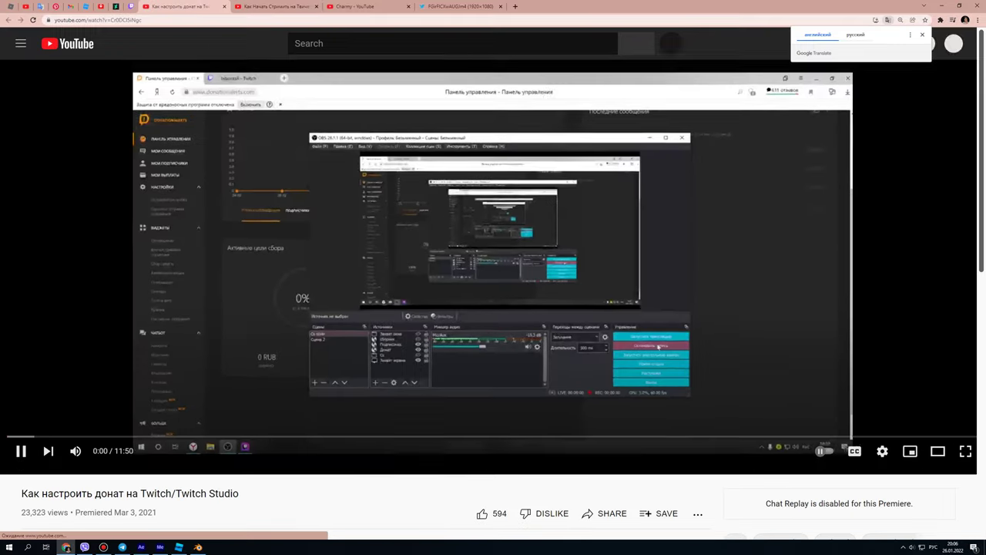
pyautogui.hotkey('ctrl', 'w')
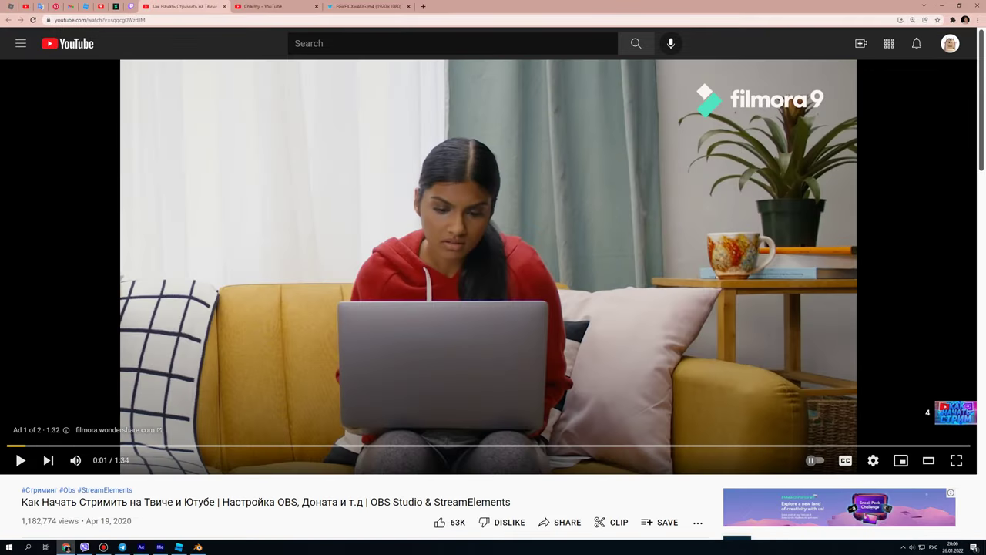
pyautogui.hotkey('ctrl', 'w')
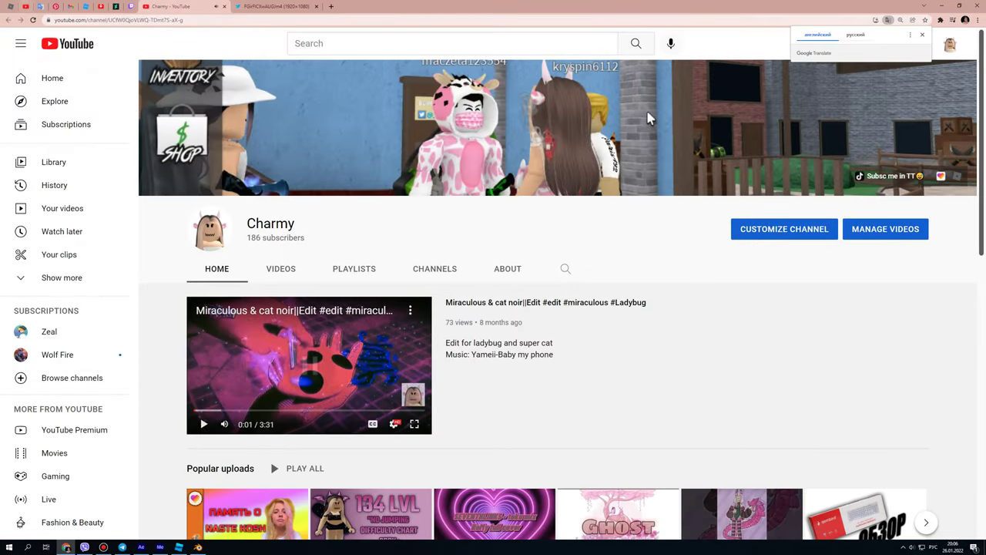
pyautogui.hotkey('ctrl', 'Tab')
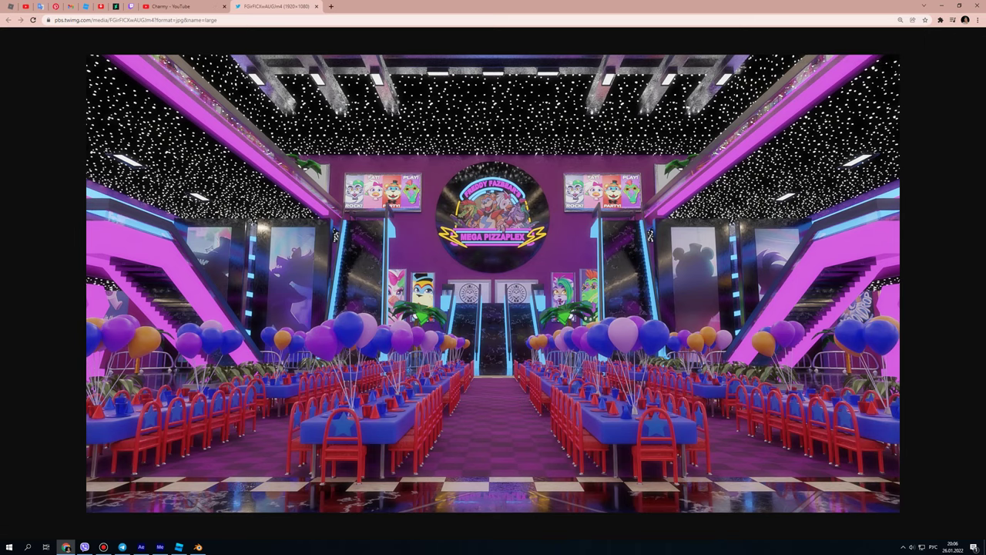
pyautogui.hotkey('alt', 'Tab')
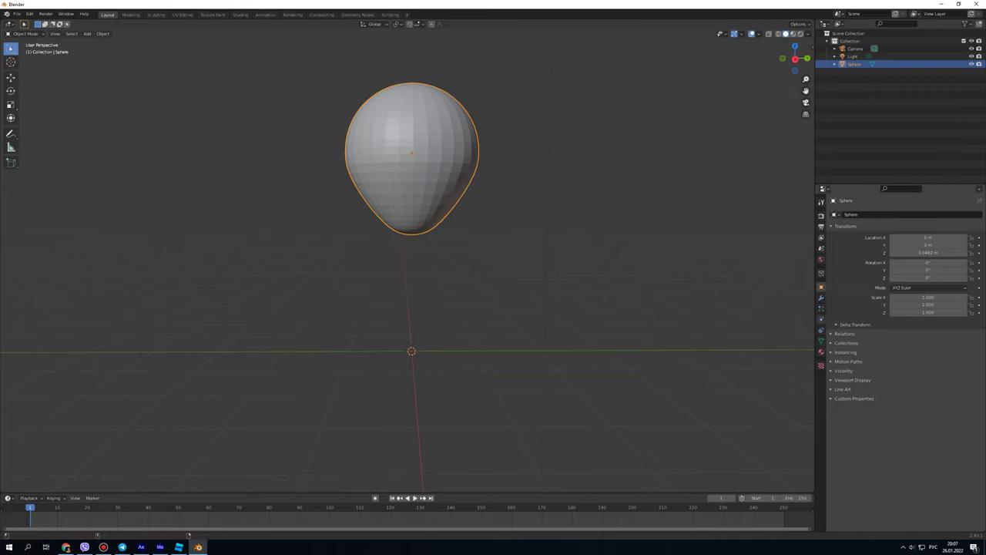
# Smooth the balloon with a level-2 subdivision and enter Edit Mode in side view.
pyautogui.hotkey('ctrl', '2')
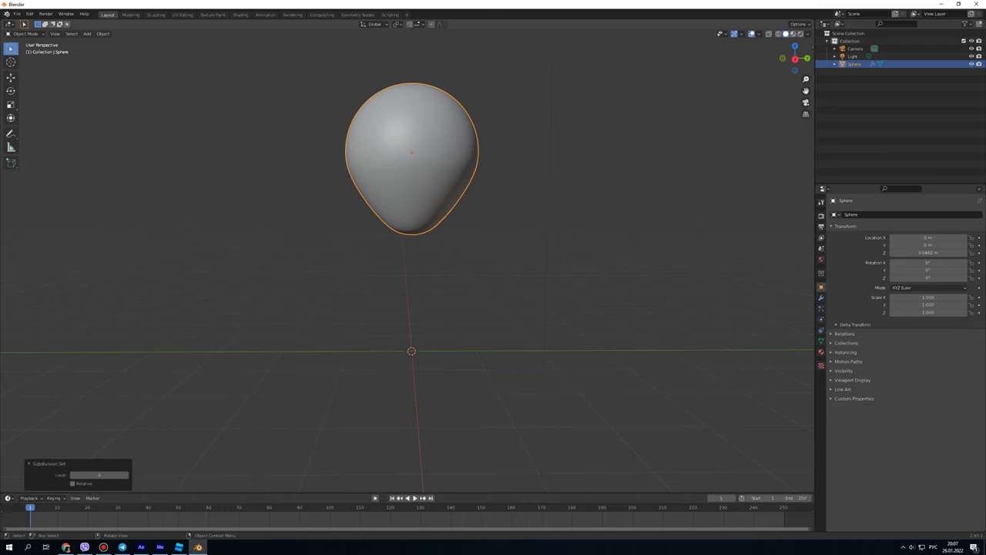
pyautogui.moveTo(794, 57); pyautogui.dragTo(800, 56)
pyautogui.press('Tab')
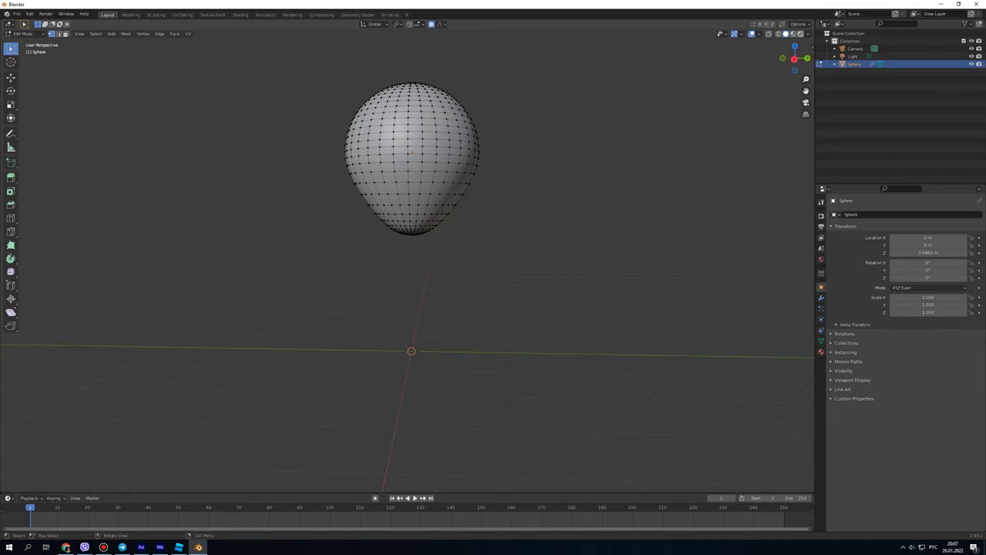
pyautogui.click(794, 58)
# Pull the balloon's bottom tip down and pinch it to 0.597, then return to Object Mode.
pyautogui.moveTo(351, 228); pyautogui.dragTo(439, 257)
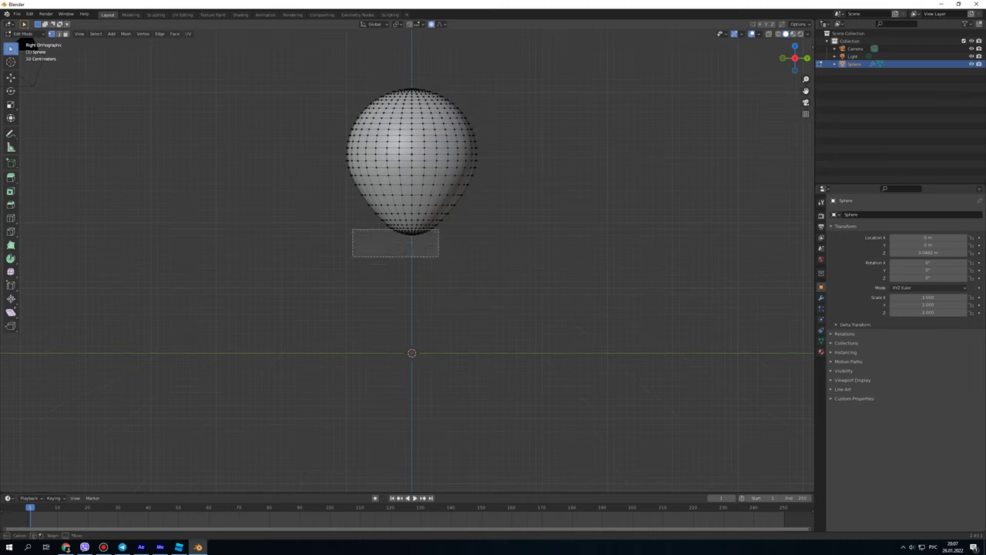
pyautogui.press('g')
pyautogui.press('z')
pyautogui.press('z')
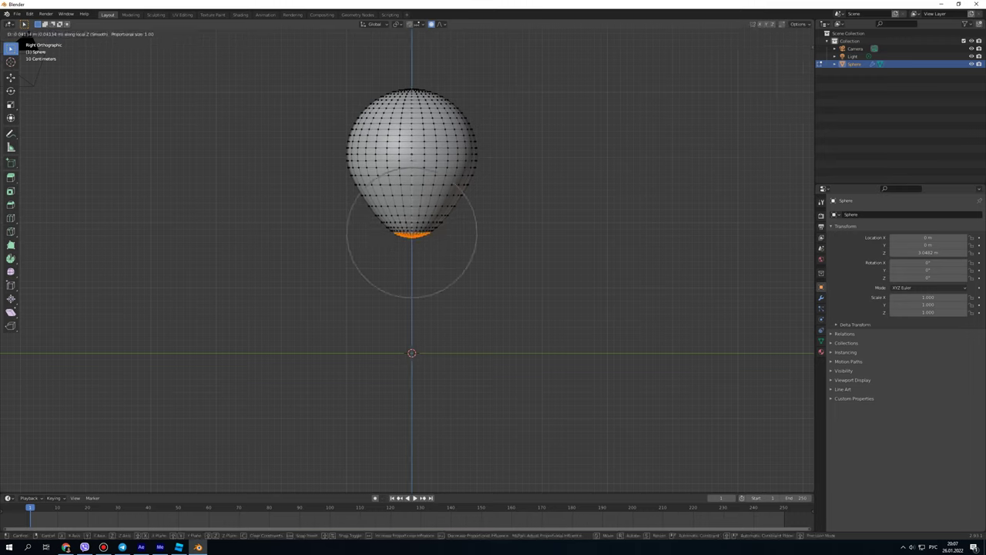
pyautogui.press('Return')
pyautogui.press('s')
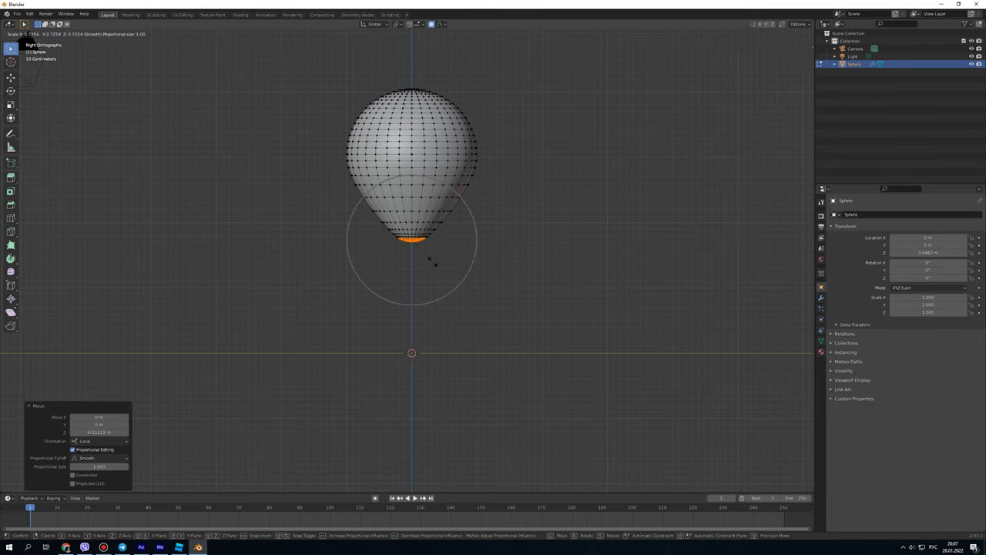
pyautogui.click(429, 260)
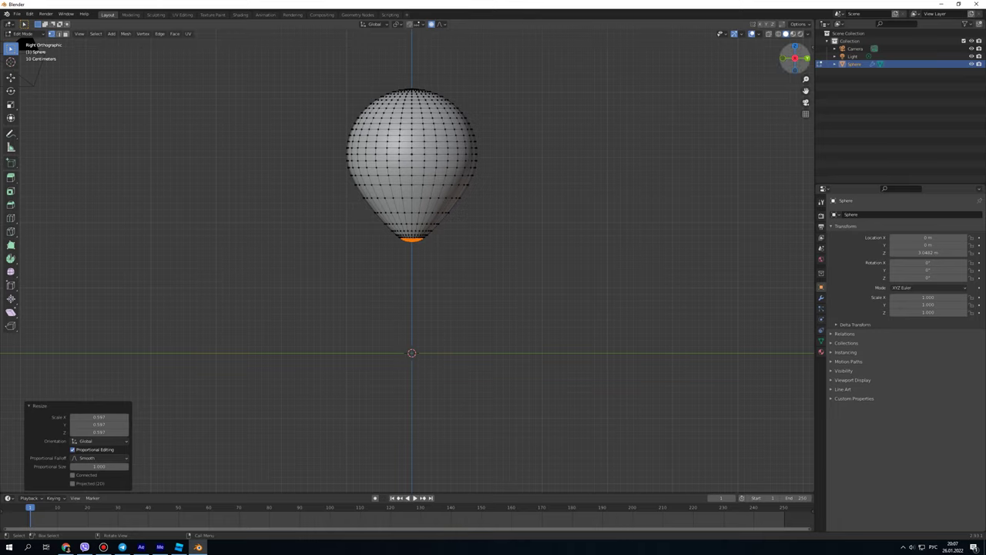
pyautogui.moveTo(794, 58); pyautogui.dragTo(789, 61)
pyautogui.press('Tab')
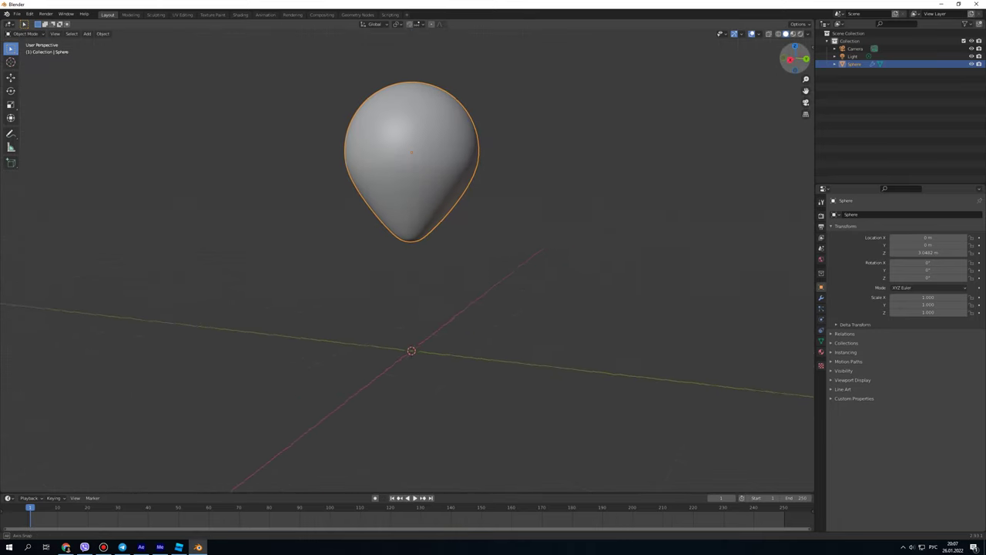
# Orbit to a diagonal view and bring up the Add > Mesh submenu.
pyautogui.moveTo(462, 269)
pyautogui.mouseDown(button='middle')
pyautogui.moveTo(509, 254)
pyautogui.moveTo(540, 266)
pyautogui.moveTo(493, 254)
pyautogui.mouseUp(button='middle')
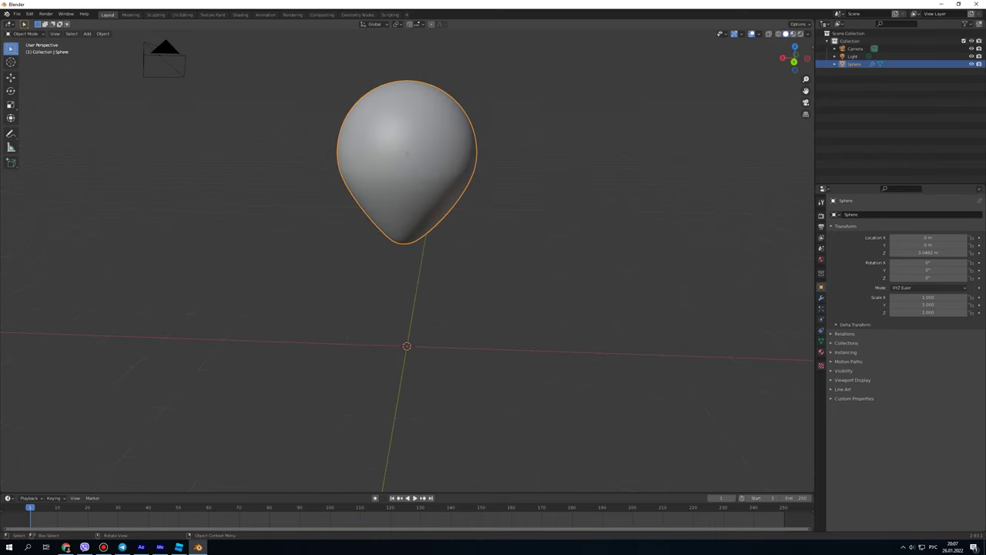
pyautogui.moveTo(793, 58); pyautogui.dragTo(796, 54)
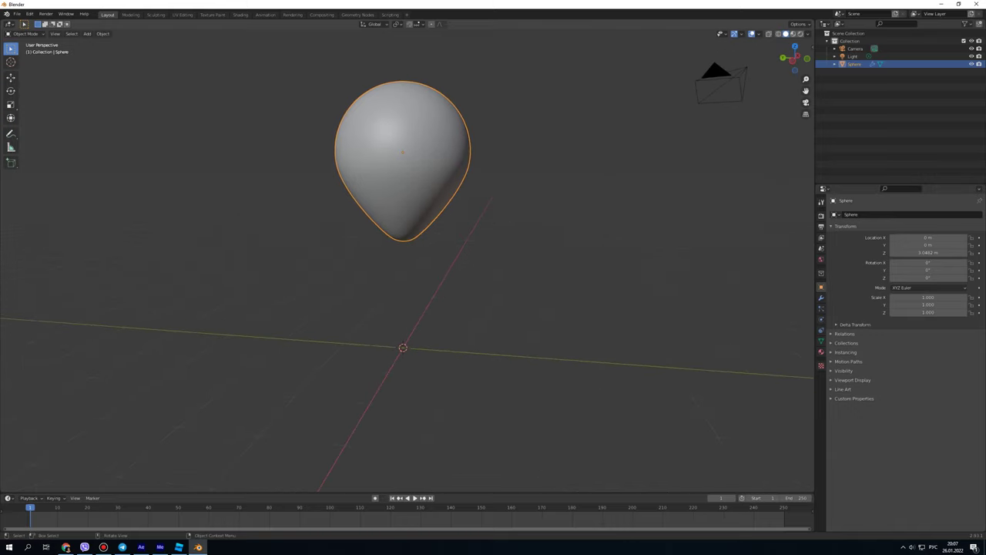
pyautogui.hotkey('shift', 'a')
pyautogui.moveTo(393, 278)
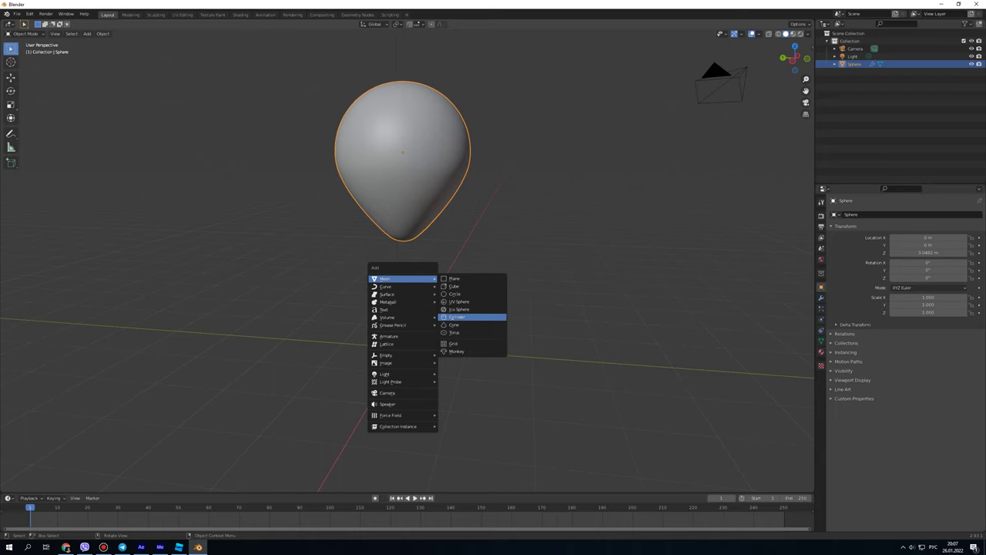
# Add a cylinder, shrink it to about 0.069 and stretch it along Z into a tall thin rod.
pyautogui.click(462, 317)
pyautogui.press('s')
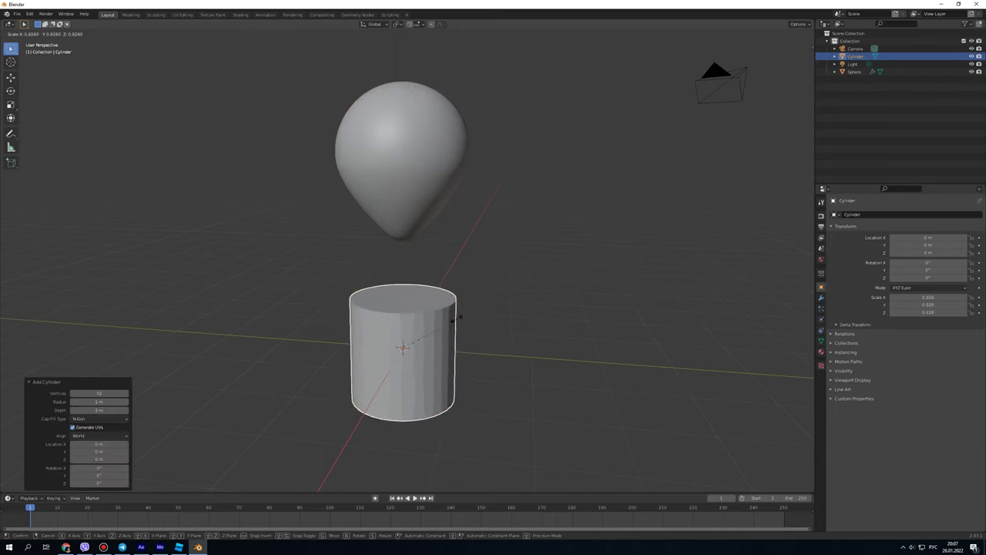
pyautogui.press('Return')
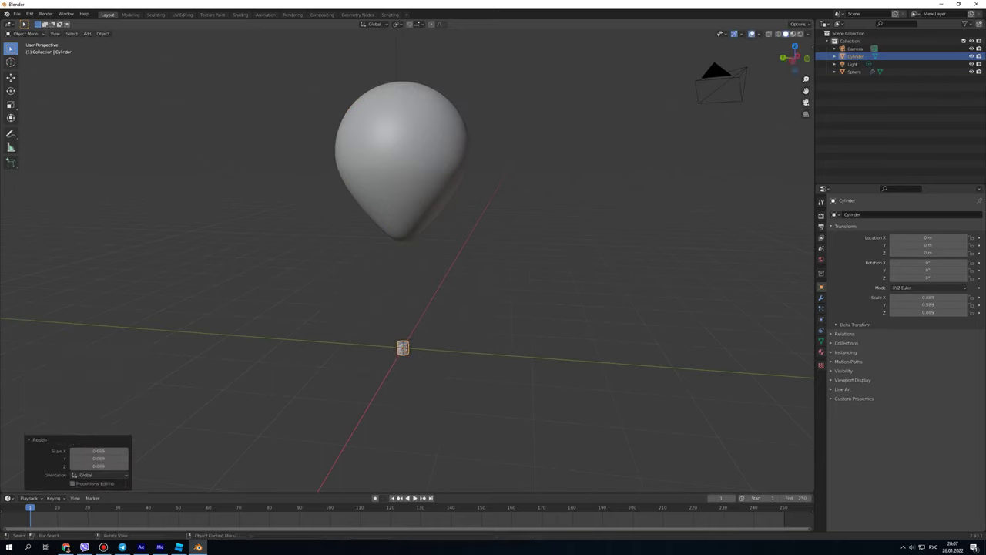
pyautogui.press('g')
pyautogui.press('Return')
pyautogui.press('s')
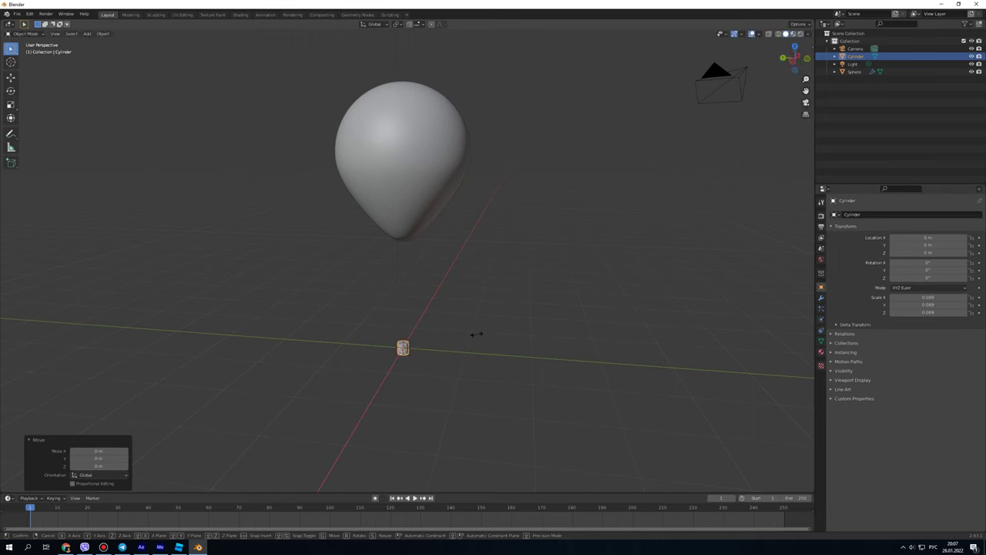
pyautogui.press('z')
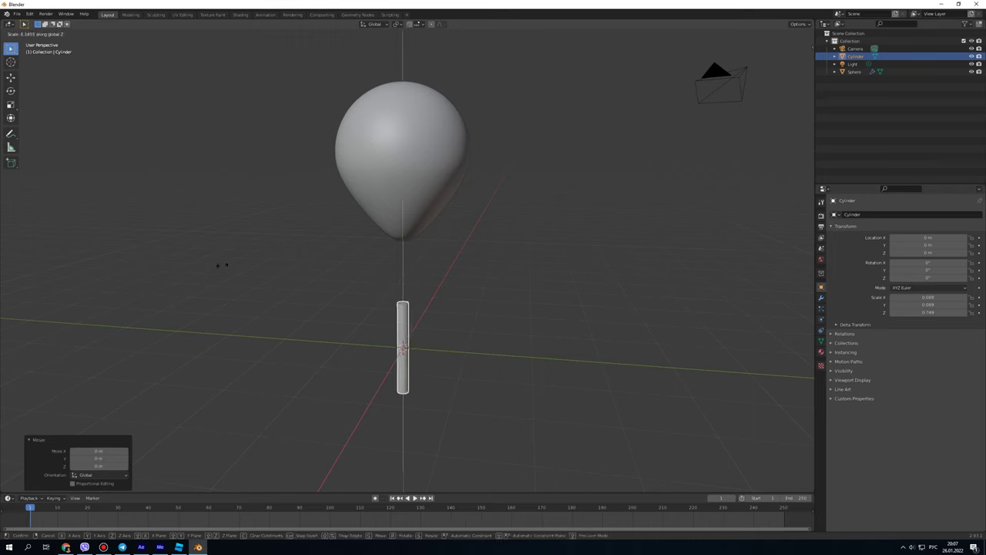
pyautogui.press('Return')
# Raise the rod toward the balloon, shrink it to 0.341 and lengthen it vertically.
pyautogui.press('g')
pyautogui.press('z')
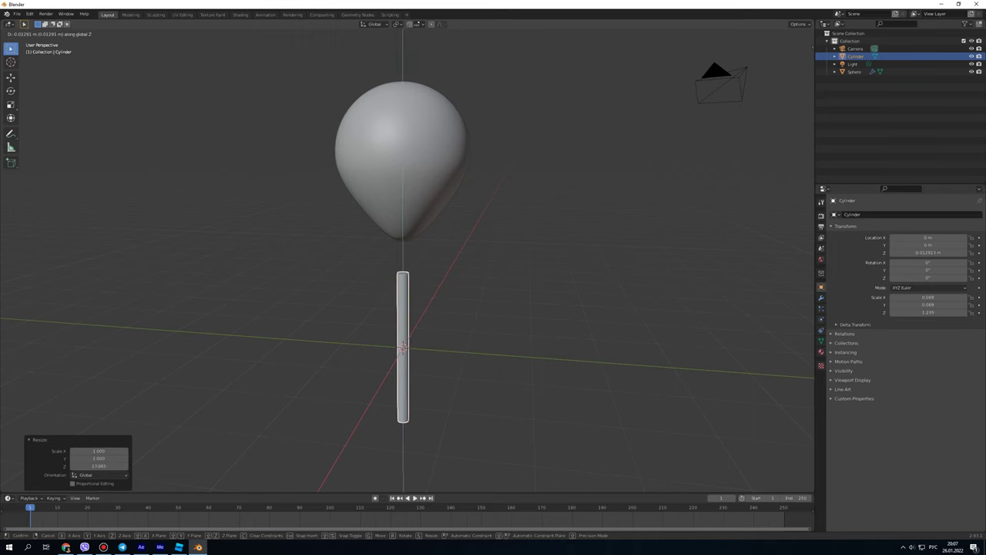
pyautogui.press('Return')
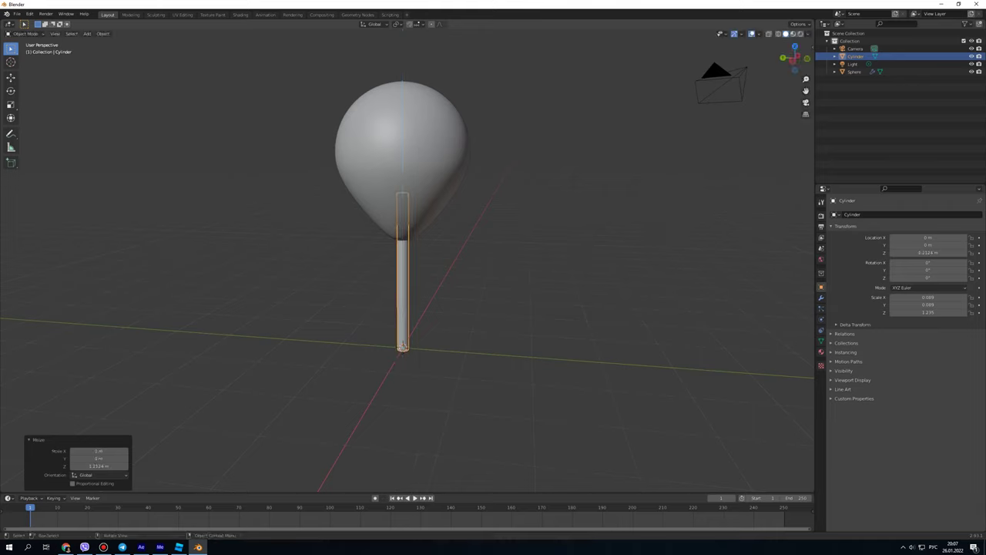
pyautogui.press('g')
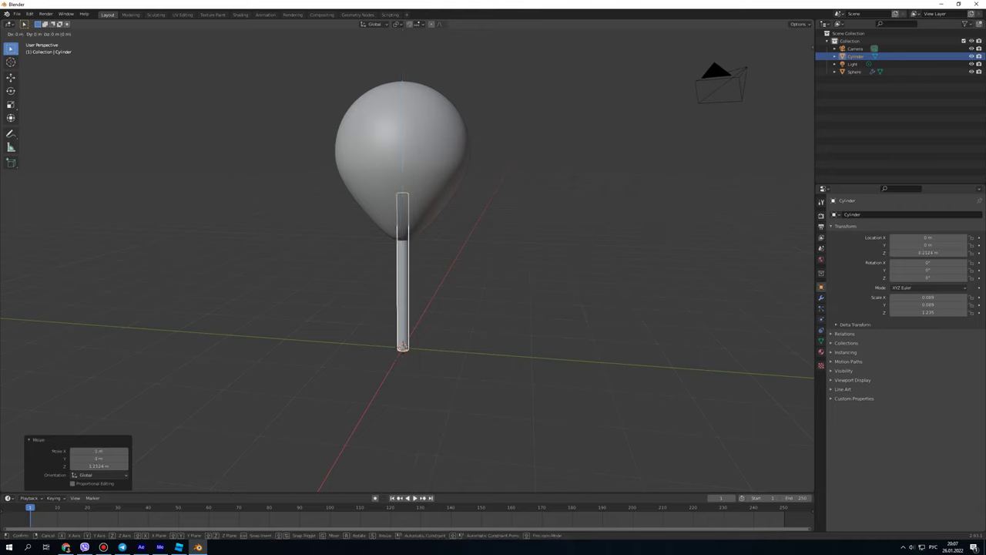
pyautogui.press('Escape')
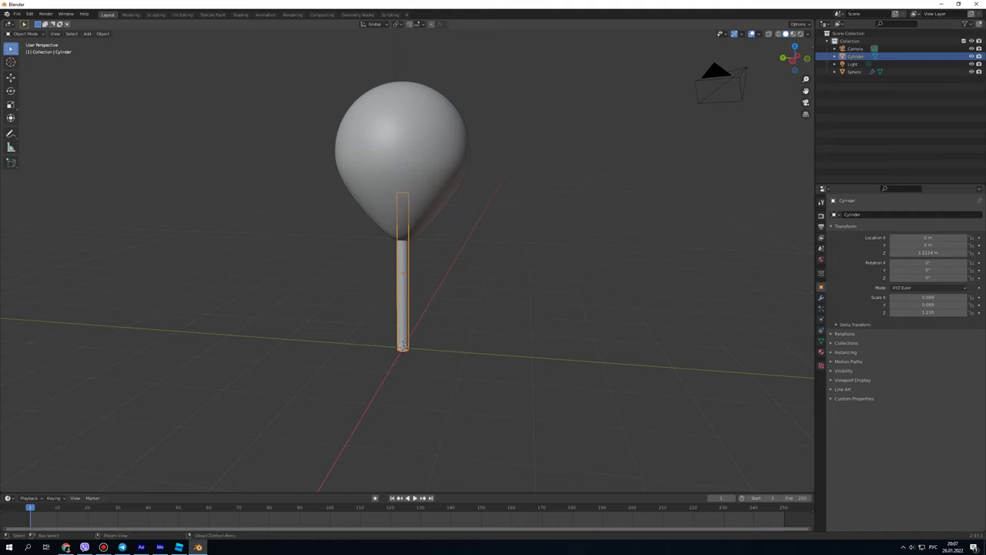
pyautogui.press('s')
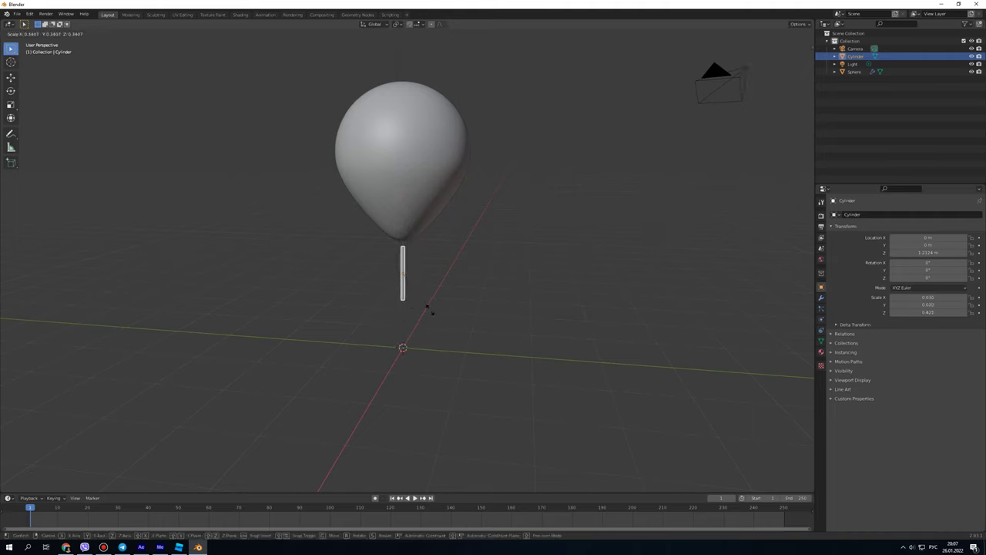
pyautogui.click(428, 307)
pyautogui.press('s')
pyautogui.press('z')
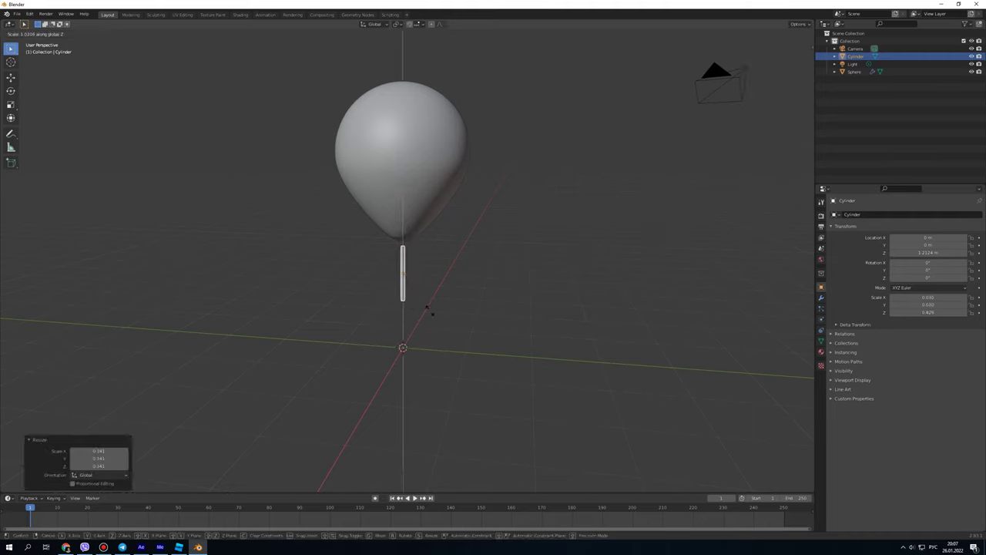
pyautogui.click(471, 383)
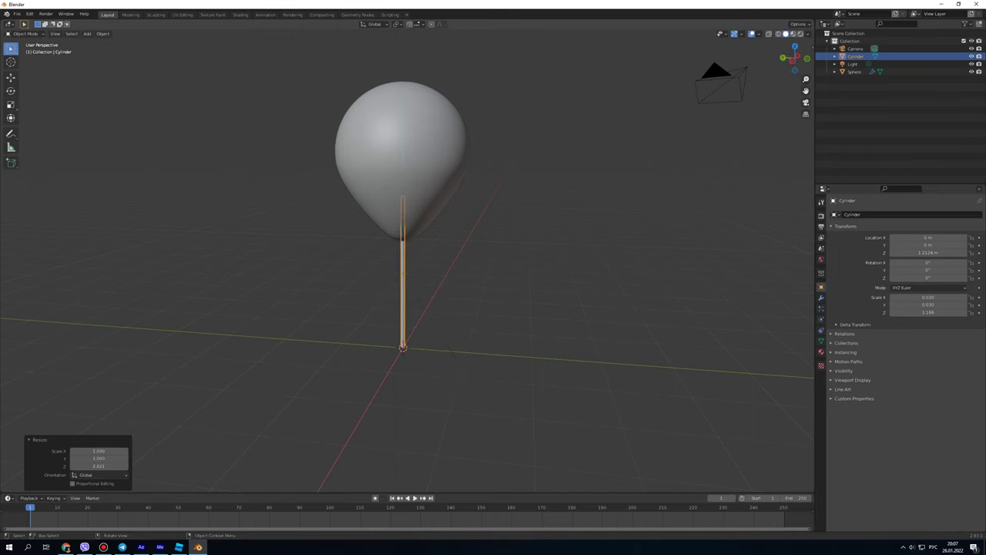
# In side view, lengthen the rod to 2.131 and move it up to touch the balloon's bottom.
pyautogui.click(794, 58)
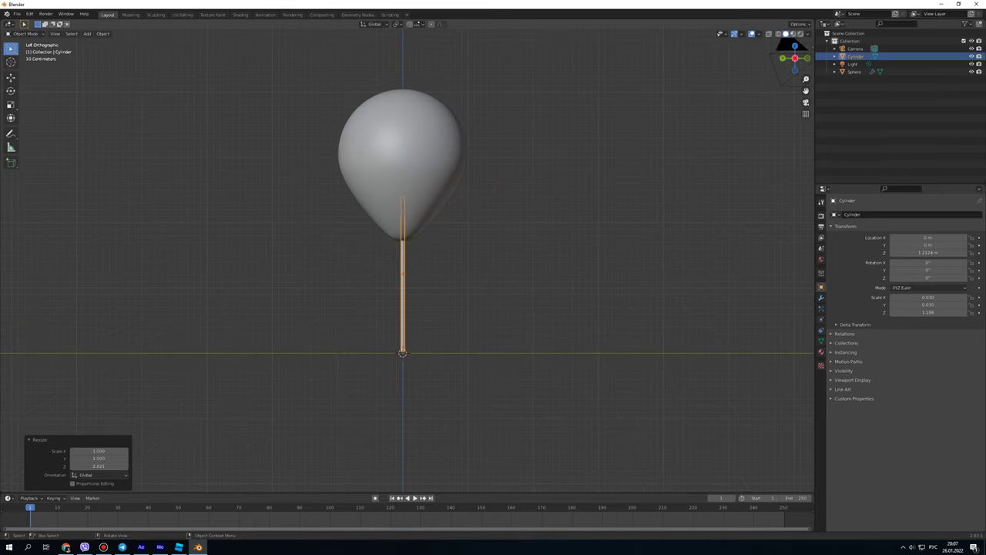
pyautogui.press('g')
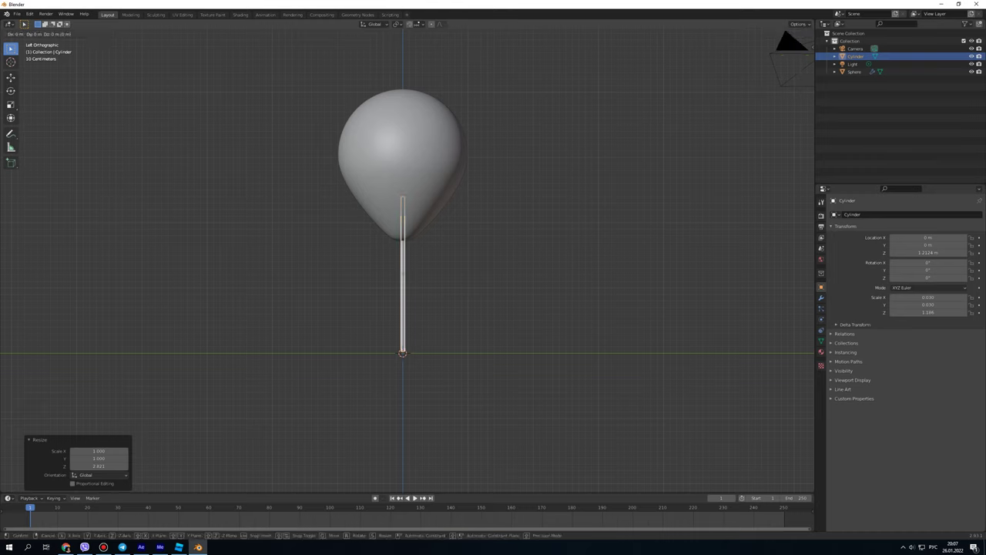
pyautogui.press('z')
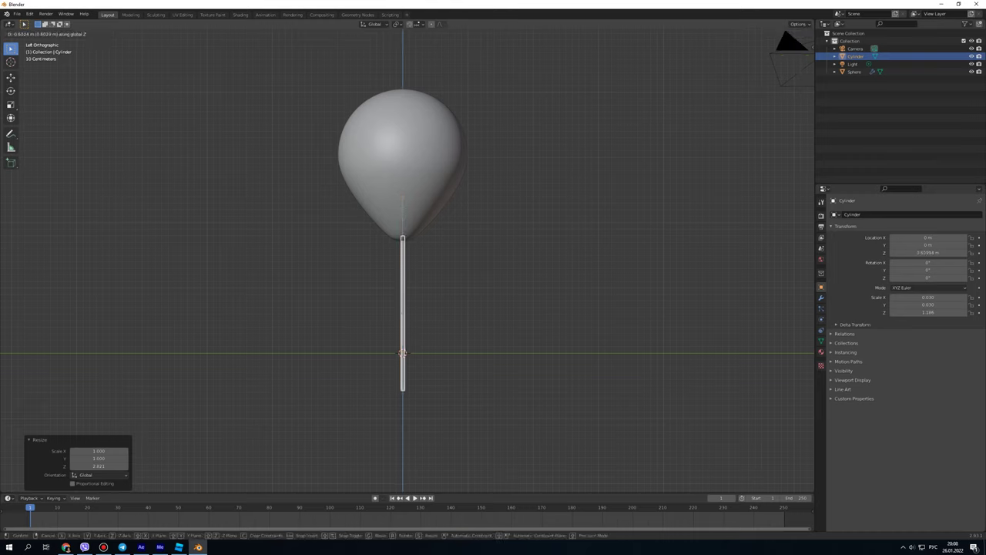
pyautogui.press('Return')
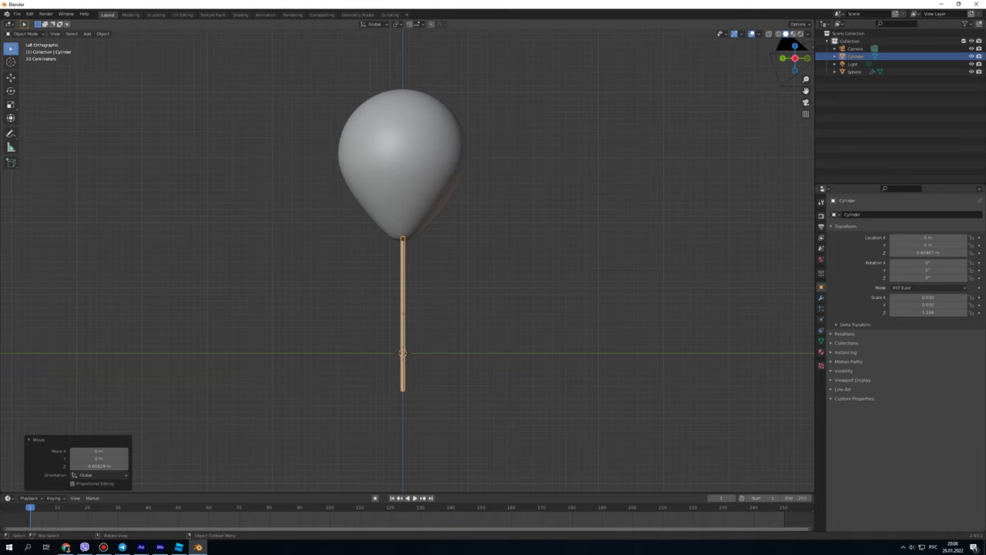
pyautogui.press('s')
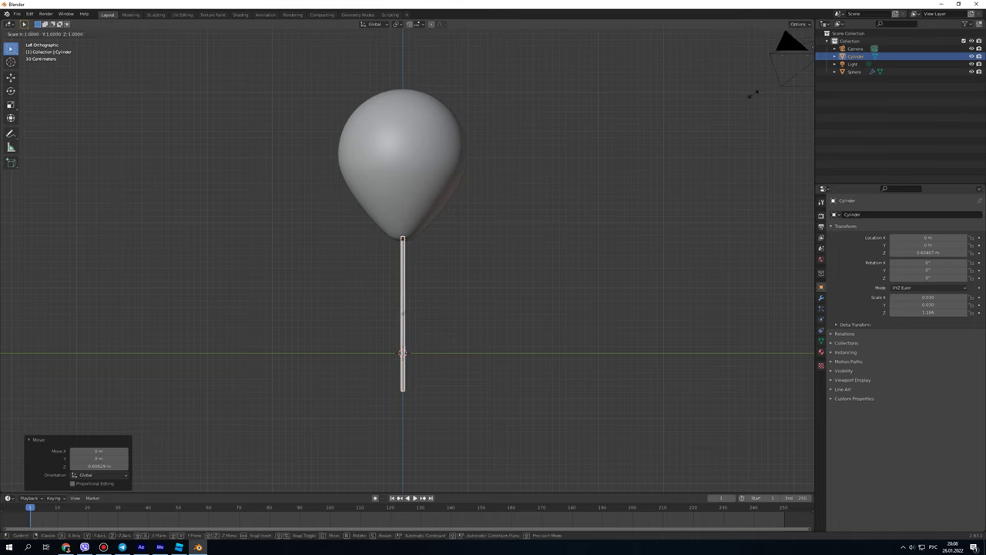
pyautogui.press('z')
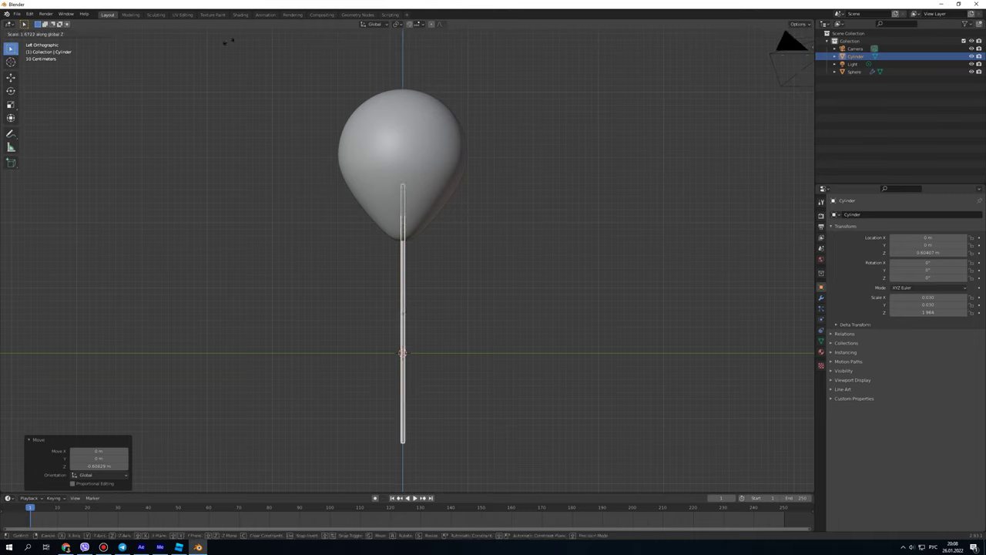
pyautogui.press('Return')
pyautogui.press('g')
pyautogui.press('z')
pyautogui.press('Return')
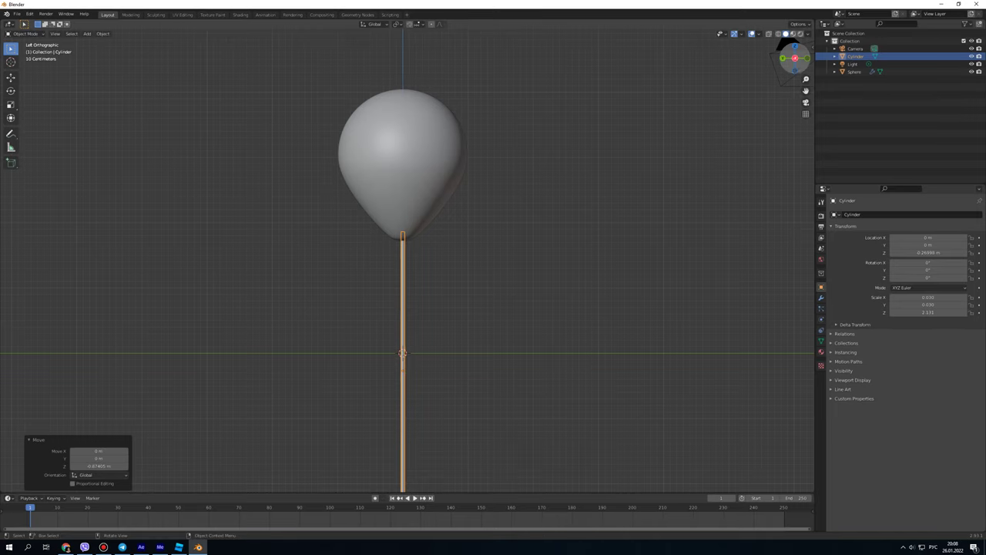
pyautogui.moveTo(431, 308)
pyautogui.mouseDown(button='middle')
pyautogui.moveTo(462, 292)
pyautogui.moveTo(478, 304)
pyautogui.mouseUp(button='middle')
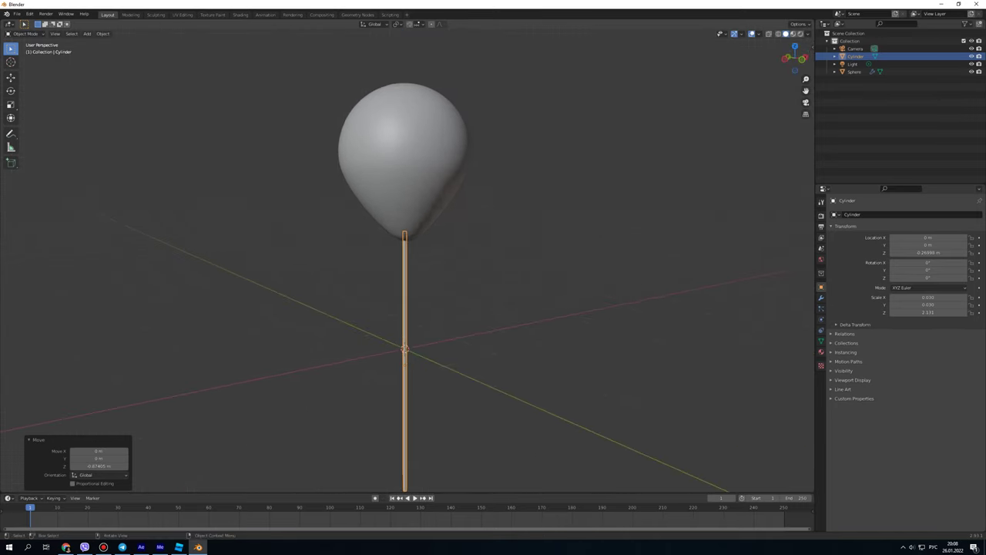
# In Edit Mode, select the lower half of the stick's vertices from a side view.
pyautogui.scroll(-1, 407, 231)
pyautogui.moveTo(793, 59); pyautogui.dragTo(801, 85)
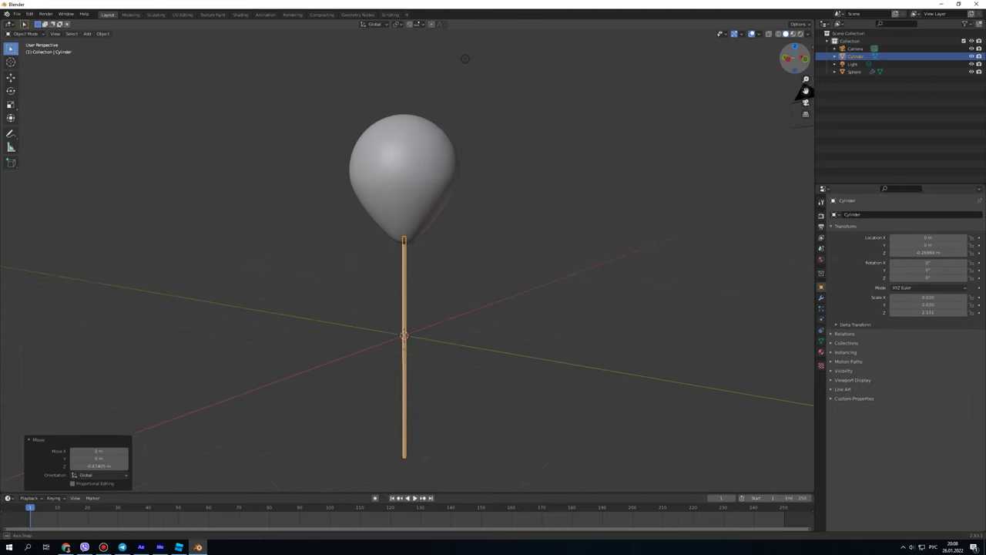
pyautogui.moveTo(454, 64); pyautogui.dragTo(470, 64, button='middle')
pyautogui.press('Tab')
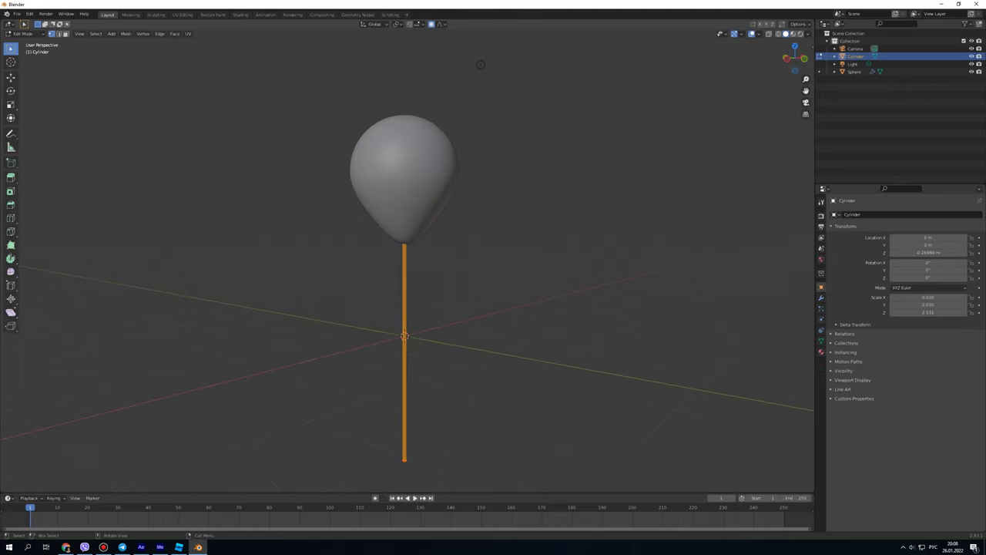
pyautogui.moveTo(793, 58); pyautogui.dragTo(801, 77)
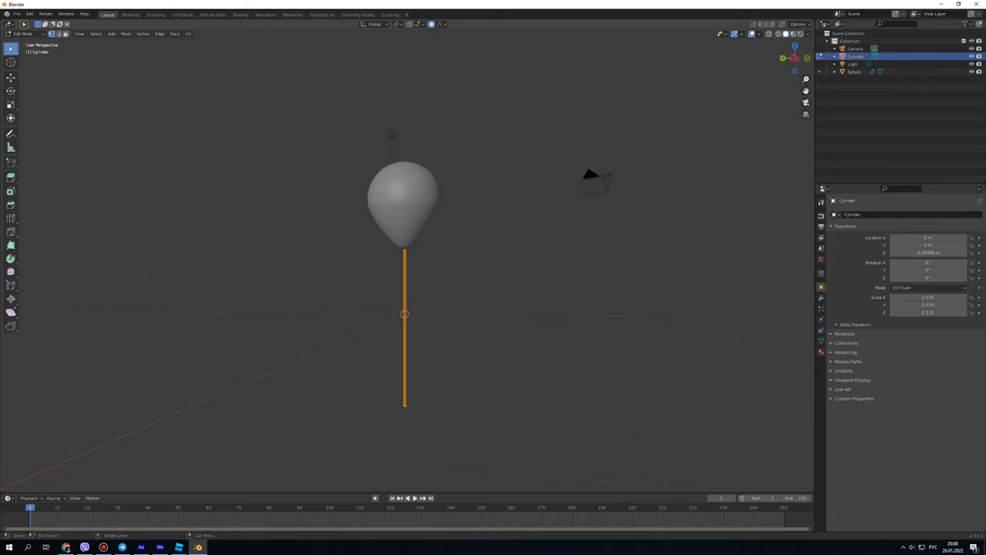
pyautogui.moveTo(420, 307); pyautogui.dragTo(492, 316)
pyautogui.moveTo(348, 299); pyautogui.dragTo(473, 424)
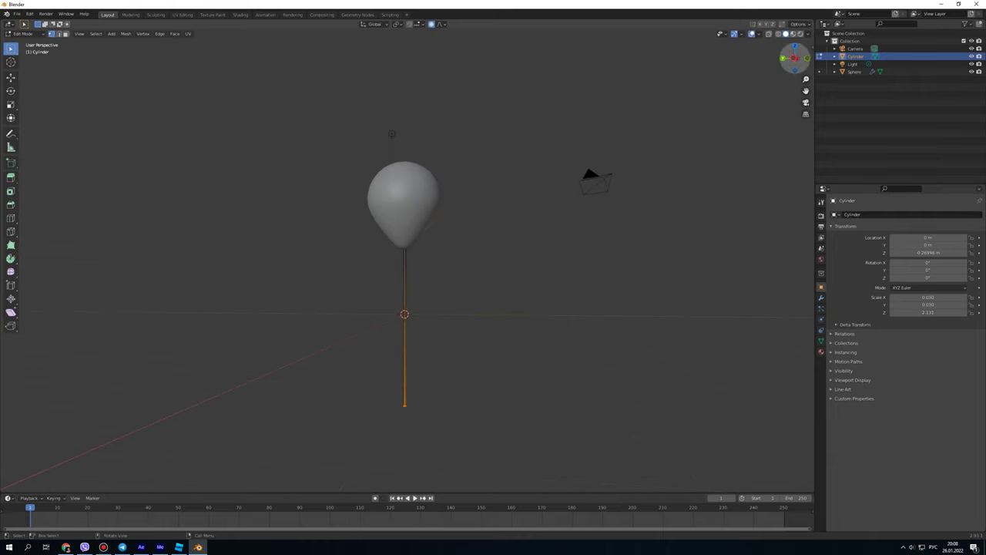
pyautogui.click(794, 57)
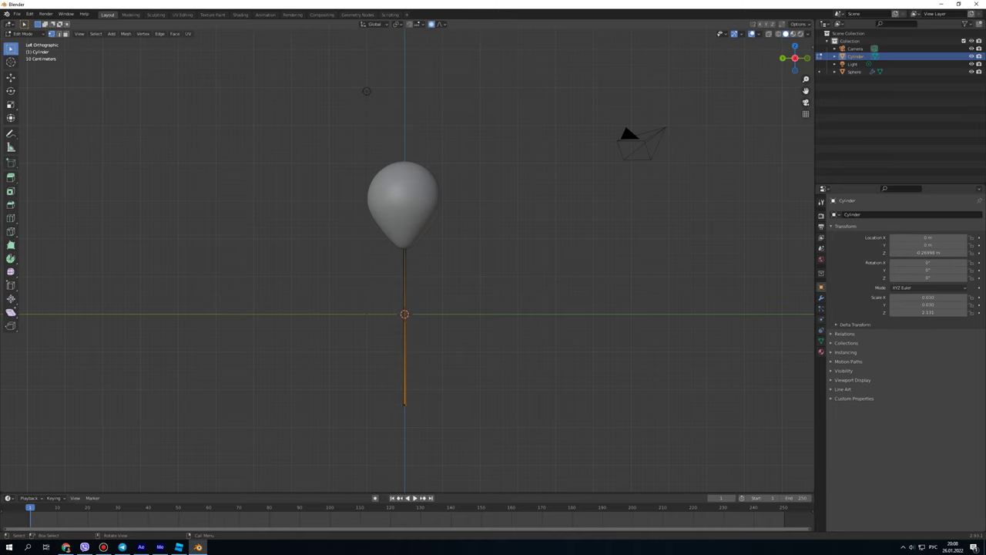
# Try tilting the stick's lower end, undo it, select all and return to Object Mode.
pyautogui.press('g')
pyautogui.press('Return')
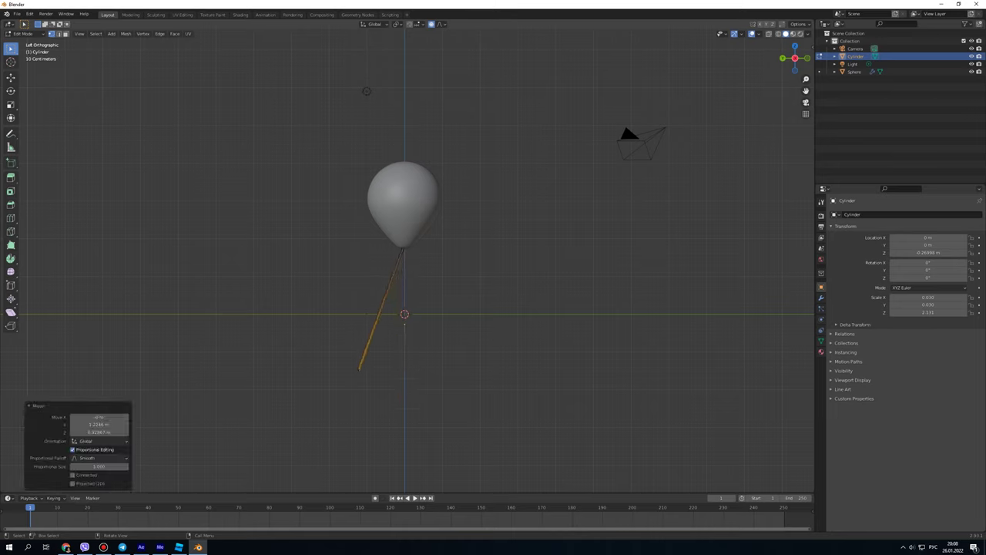
pyautogui.hotkey('ctrl', 'z')
pyautogui.press('ctrl')
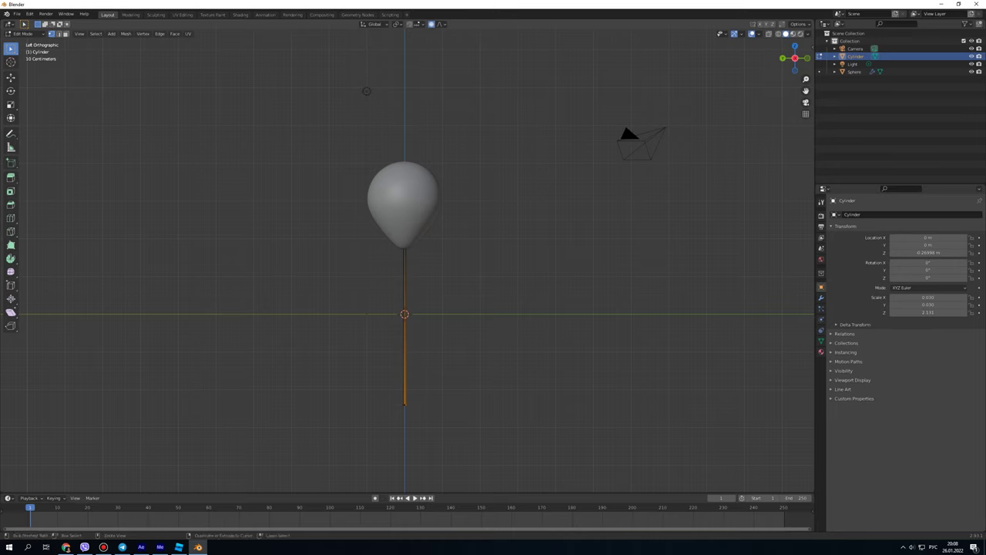
pyautogui.hotkey('alt', 'a')
pyautogui.press('a')
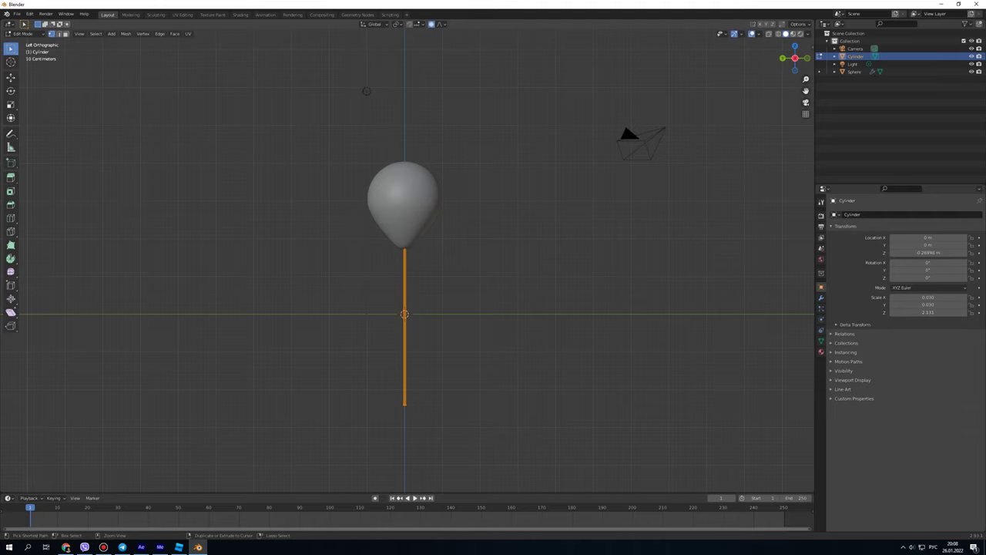
pyautogui.press('Tab')
pyautogui.moveTo(367, 90)
pyautogui.mouseDown(button='middle')
pyautogui.moveTo(574, 84)
pyautogui.moveTo(561, 91)
pyautogui.mouseUp(button='middle')
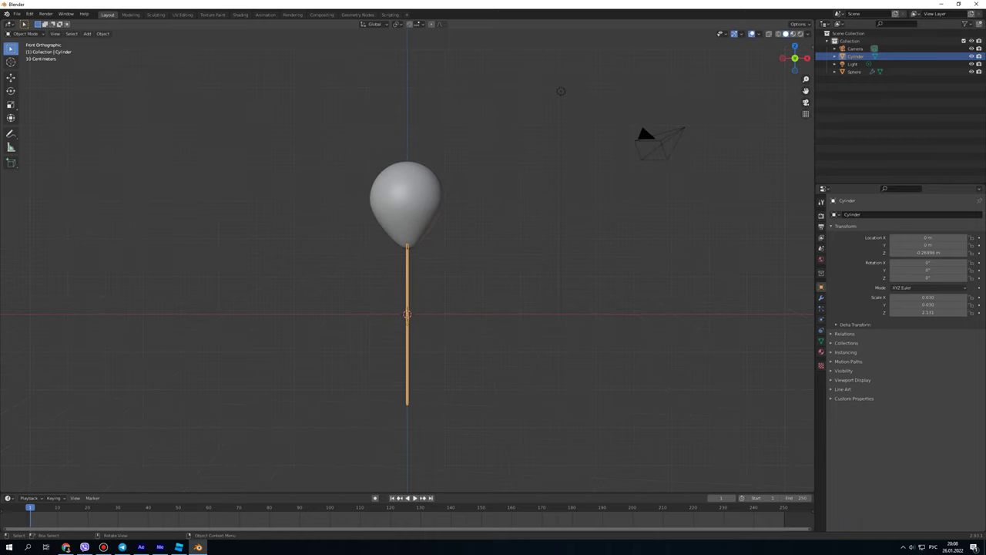
# Check the stick from below in wireframe and centre it at X 0.
pyautogui.press('g')
pyautogui.press('x')
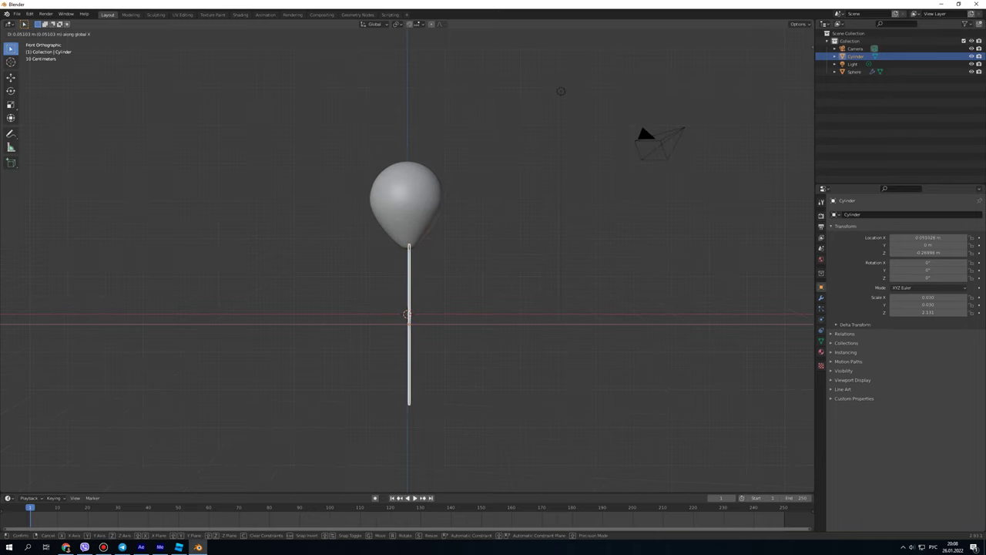
pyautogui.press('Return')
pyautogui.hotkey('alt', 'a')
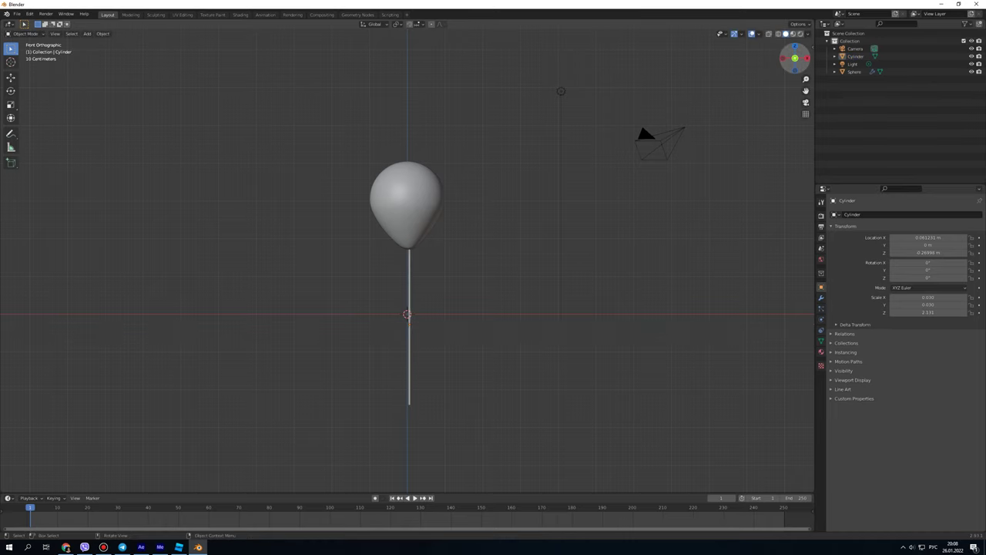
pyautogui.click(794, 69)
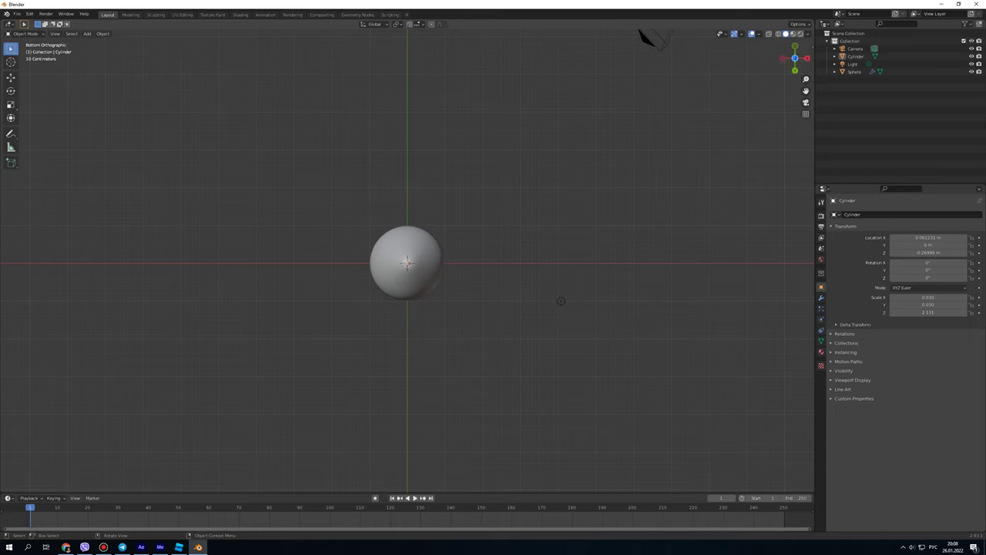
pyautogui.press('z')
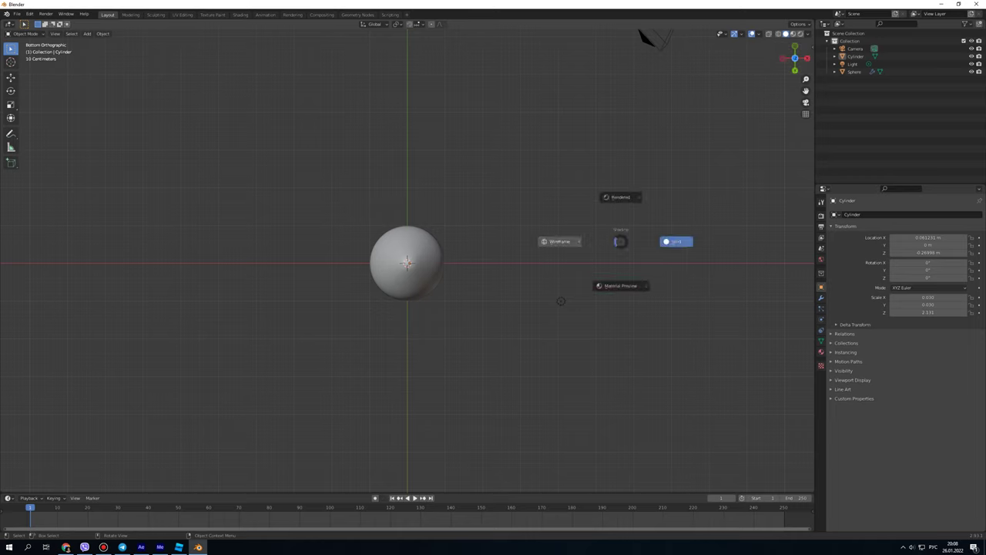
pyautogui.click(559, 242)
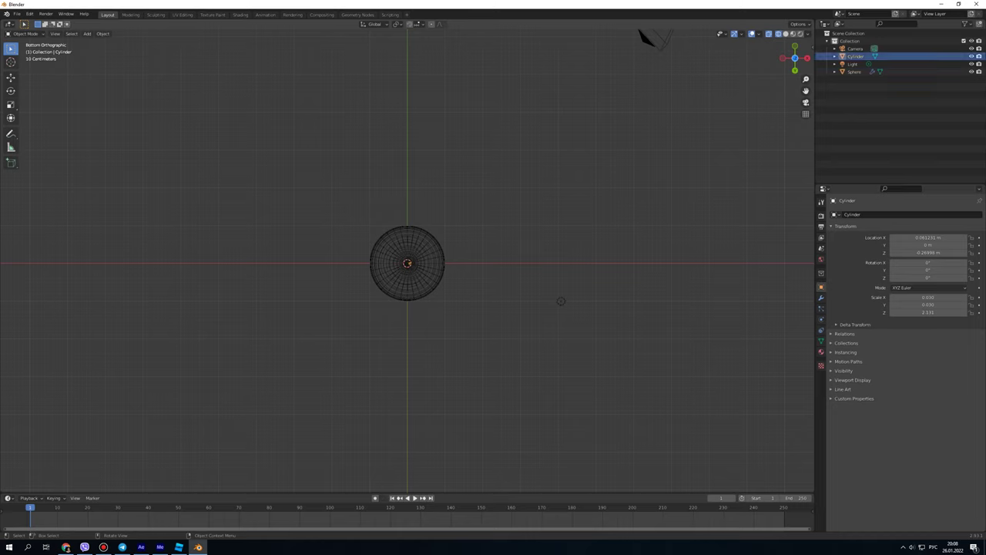
pyautogui.hotkey('shift', 'z')
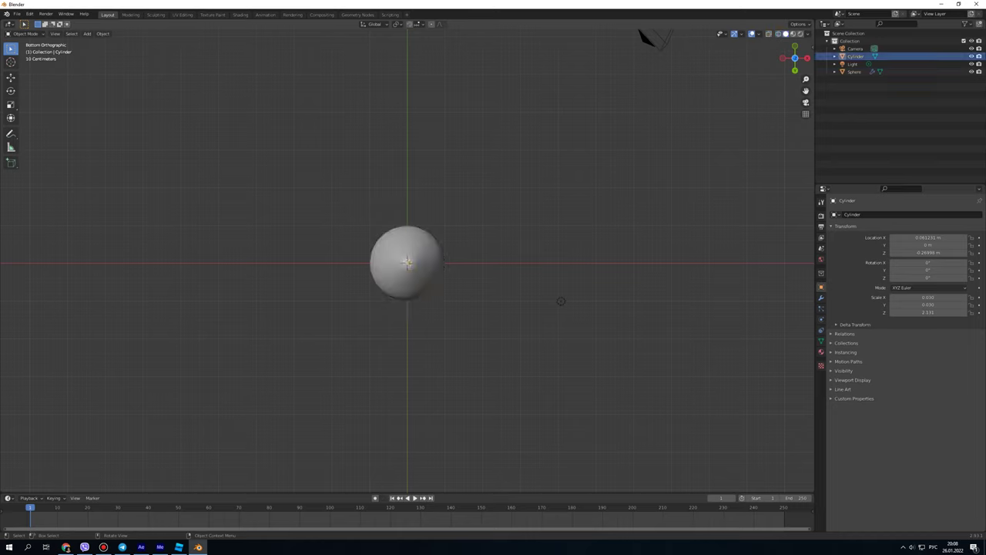
pyautogui.press('g')
pyautogui.press('x')
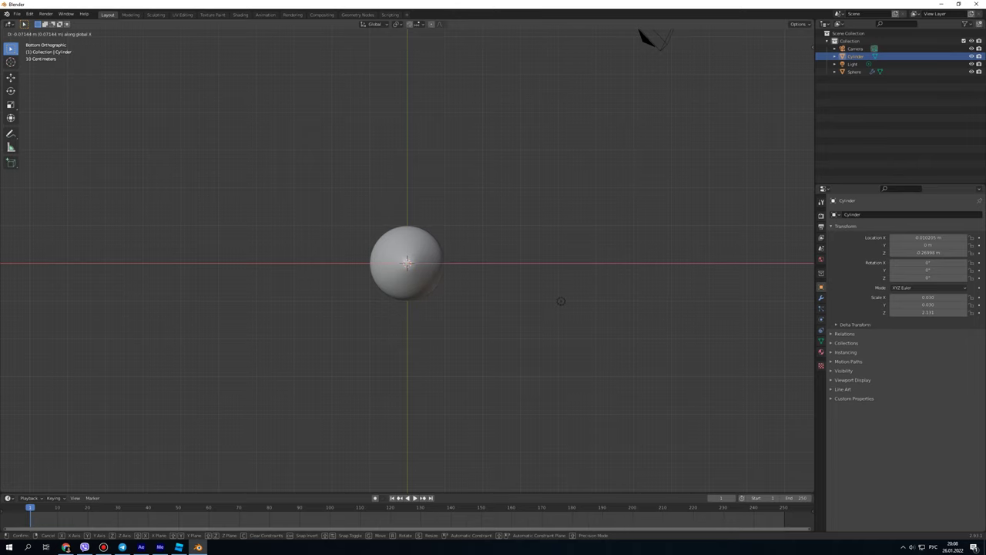
pyautogui.click(560, 301)
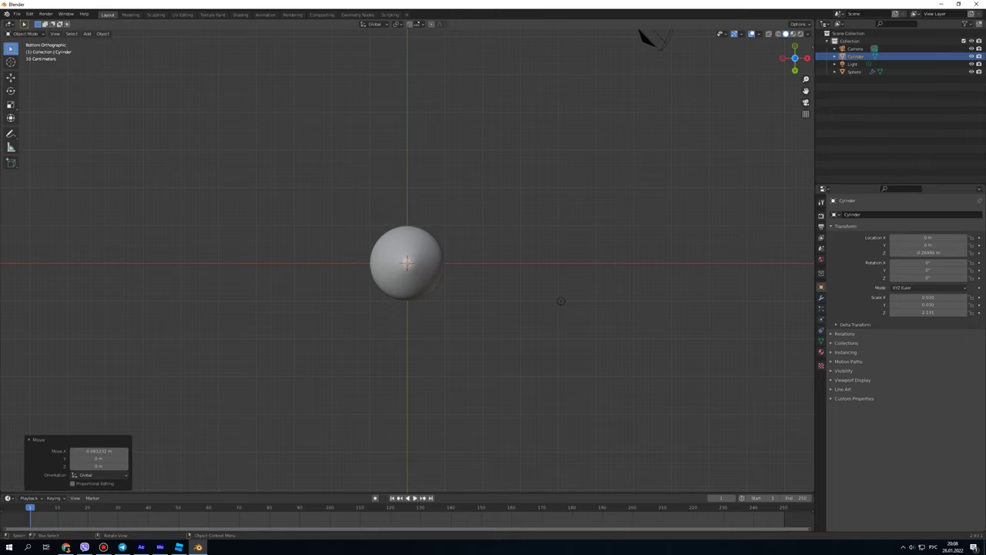
# Nudge the balloon sphere 0.04 m along X so it sits over the stick.
pyautogui.click(794, 47)
pyautogui.click(252, 91)
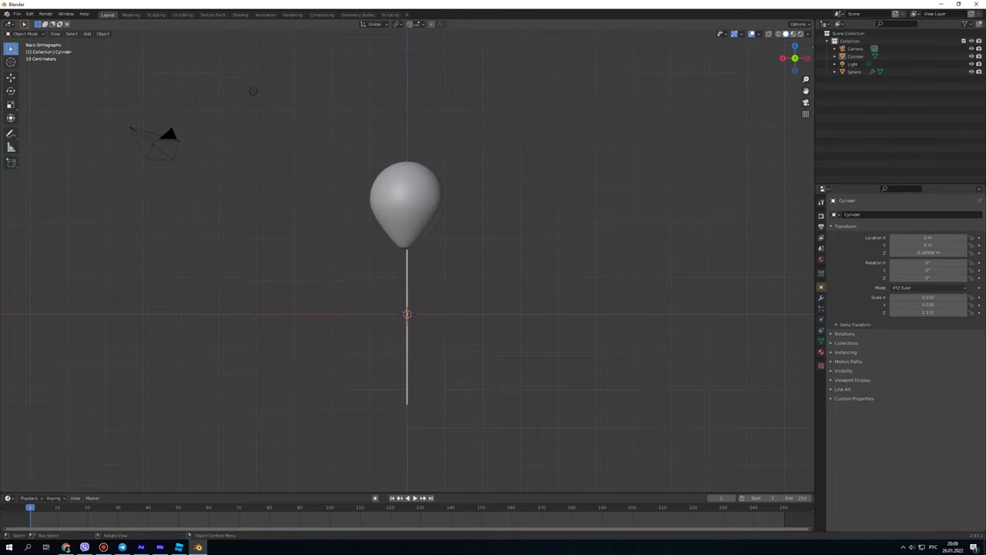
pyautogui.click(406, 205)
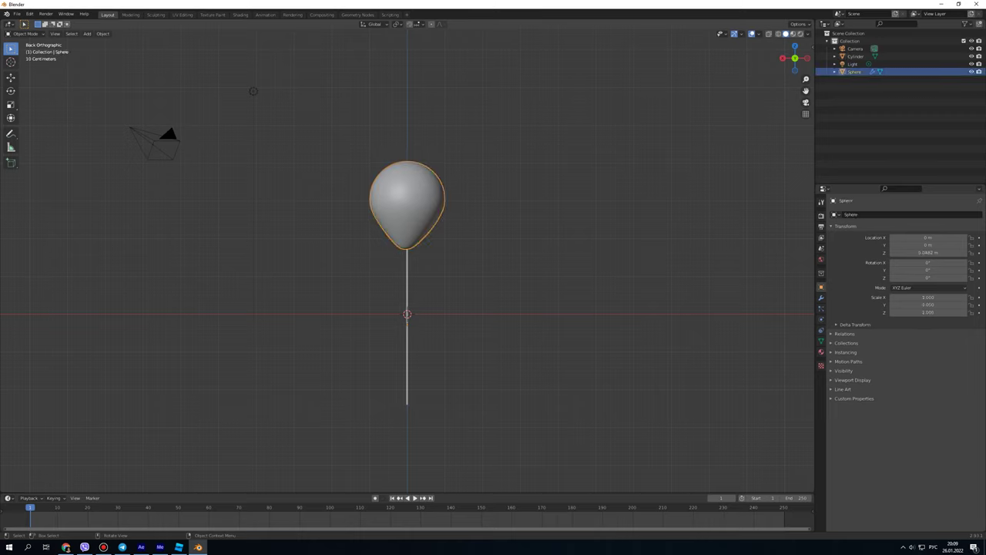
pyautogui.press('g')
pyautogui.press('x')
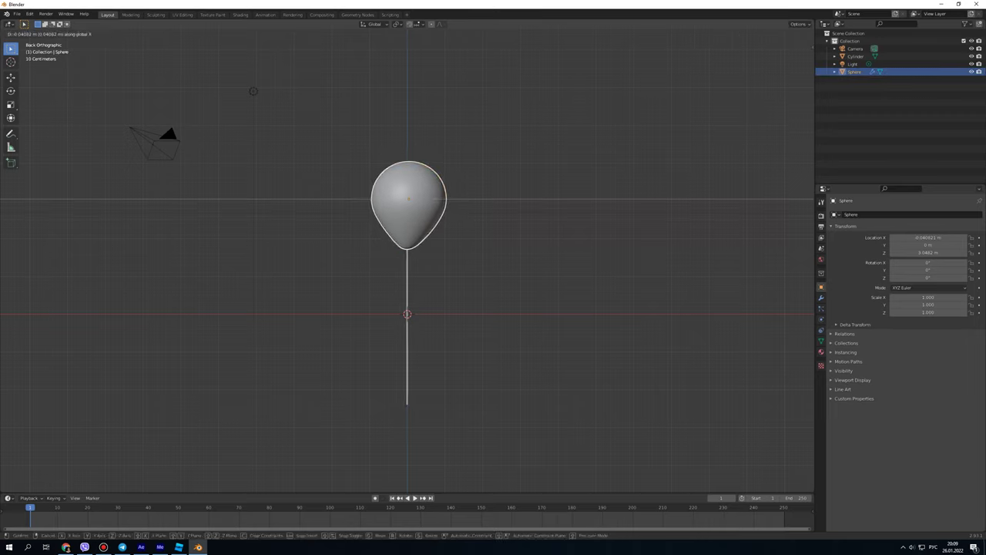
pyautogui.click(253, 91)
pyautogui.click(252, 91)
pyautogui.moveTo(252, 91)
pyautogui.mouseDown(button='middle')
pyautogui.moveTo(245, 87)
pyautogui.moveTo(348, 93)
pyautogui.moveTo(418, 110)
pyautogui.moveTo(535, 110)
pyautogui.moveTo(579, 83)
pyautogui.mouseUp(button='middle')
pyautogui.click(406, 202)
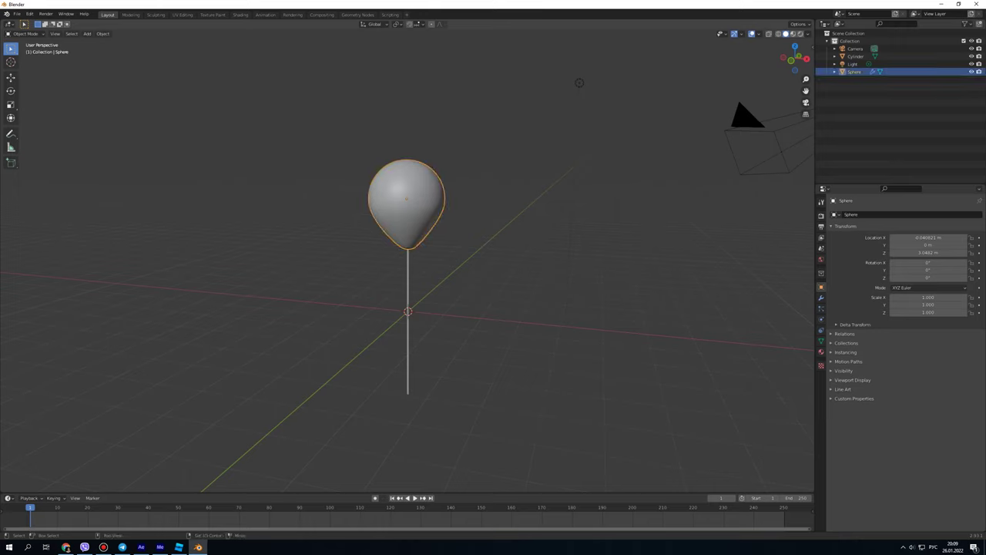
# Select only the camera in the Outliner and delete it.
pyautogui.keyDown('shift'); pyautogui.click(408, 355); pyautogui.keyUp('shift')
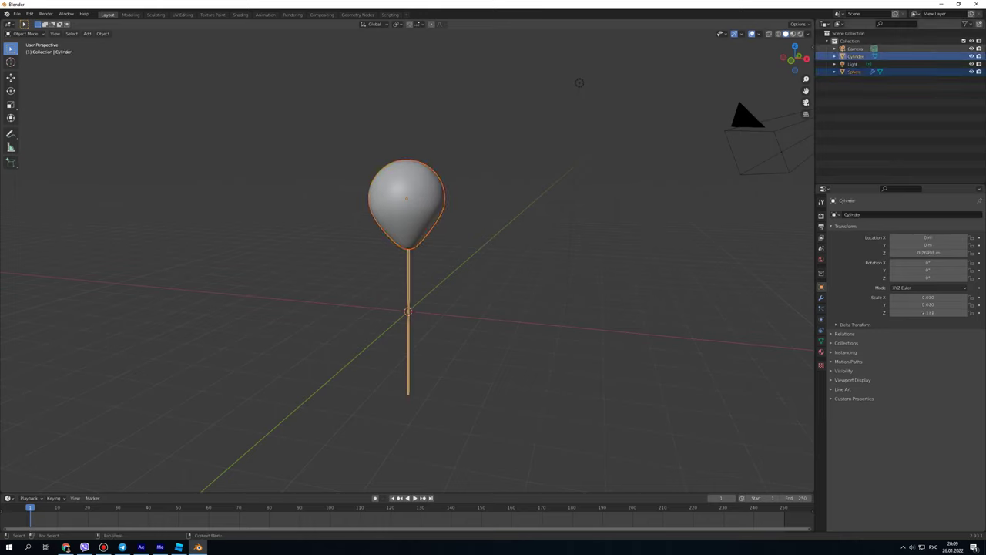
pyautogui.click(853, 64)
pyautogui.click(855, 48)
pyautogui.keyDown('ctrl'); pyautogui.click(855, 56); pyautogui.keyUp('ctrl')
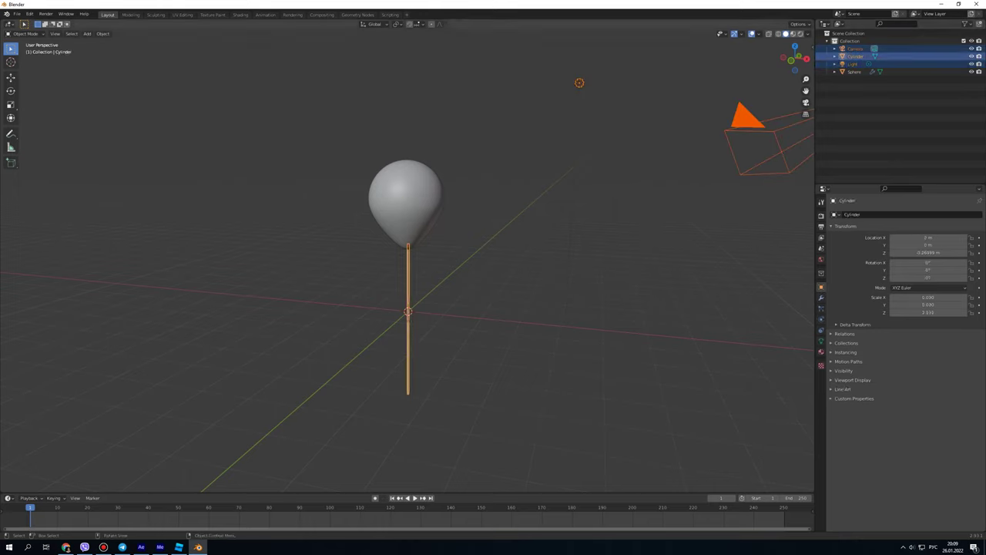
pyautogui.keyDown('ctrl'); pyautogui.click(855, 49); pyautogui.keyUp('ctrl')
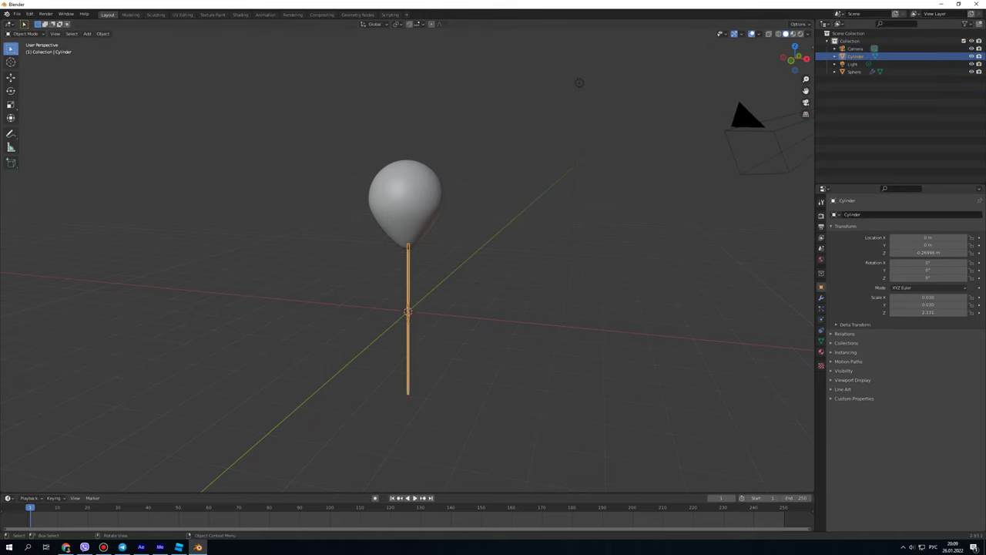
pyautogui.click(855, 49)
pyautogui.press('Delete')
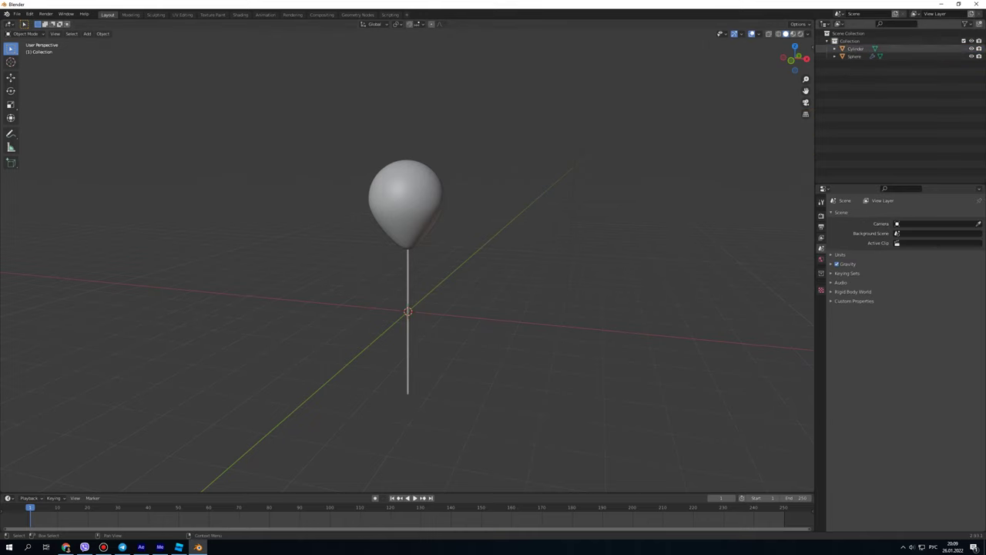
# Delete the light, then select the balloon sphere and stick together.
pyautogui.click(855, 56)
pyautogui.press('Delete')
pyautogui.click(854, 56)
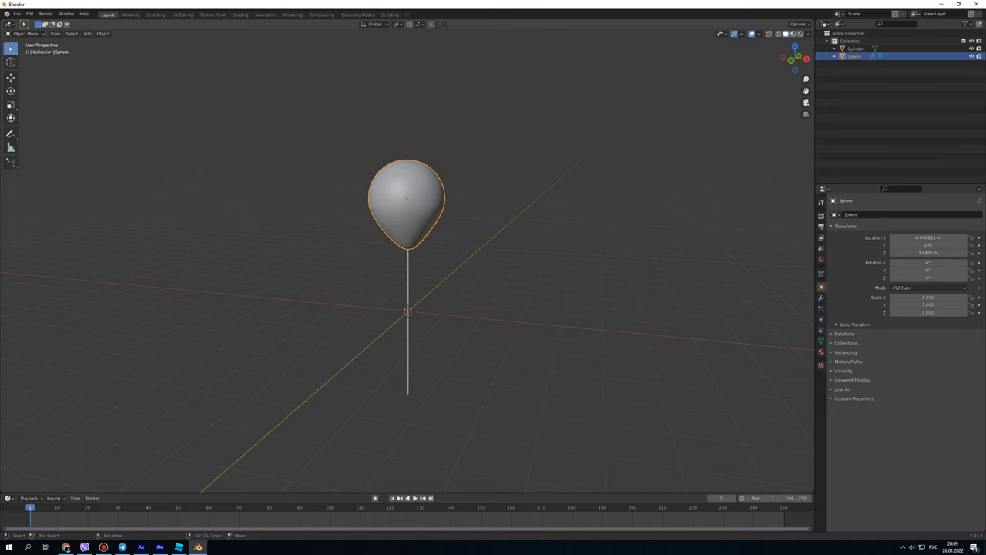
pyautogui.keyDown('ctrl'); pyautogui.click(855, 49); pyautogui.keyUp('ctrl')
pyautogui.click(17, 14)
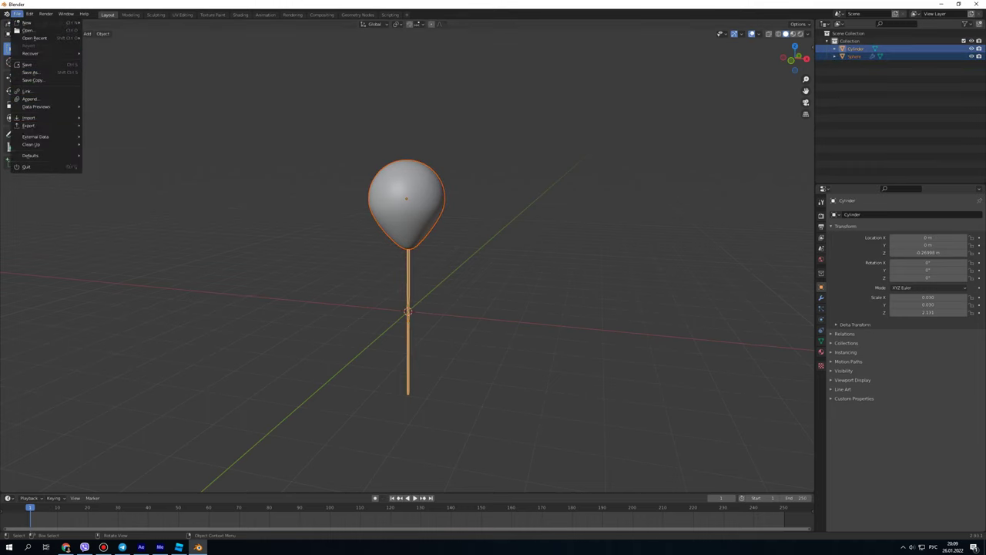
# Export the balloon and stick to Documents\Blender as Balloon.fbx, then return to Roblox Studio's tables.
pyautogui.moveTo(31, 124)
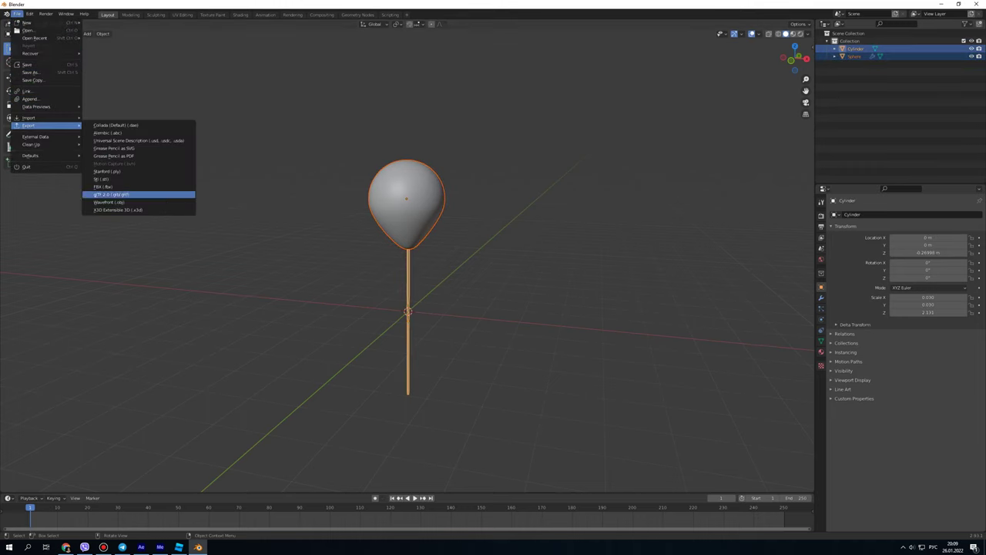
pyautogui.click(104, 186)
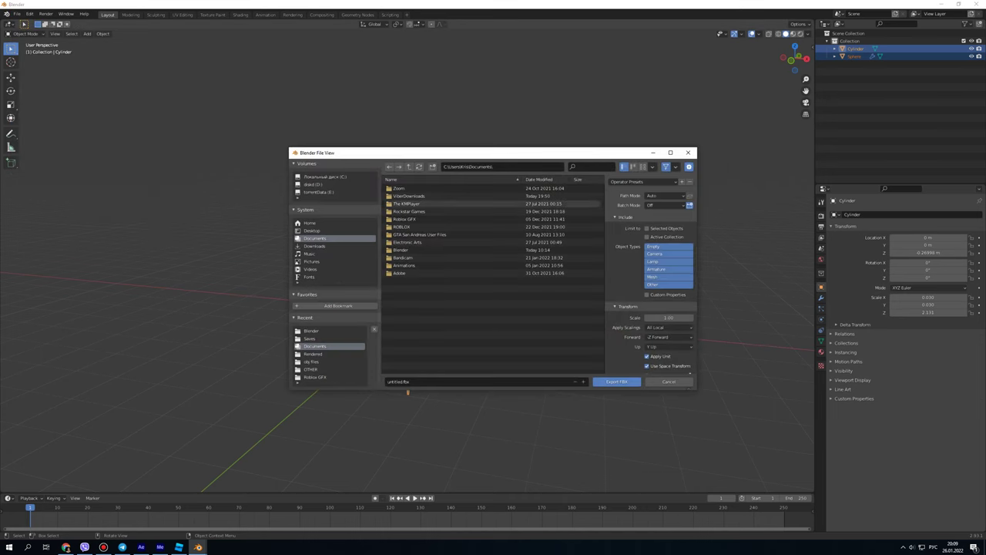
pyautogui.click(401, 249)
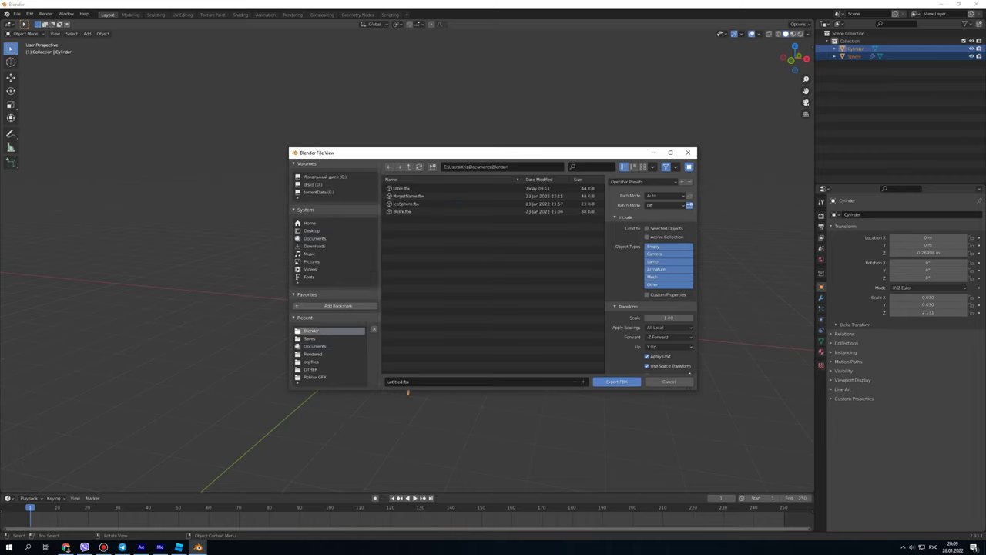
pyautogui.click(397, 382)
pyautogui.write('Balloon')
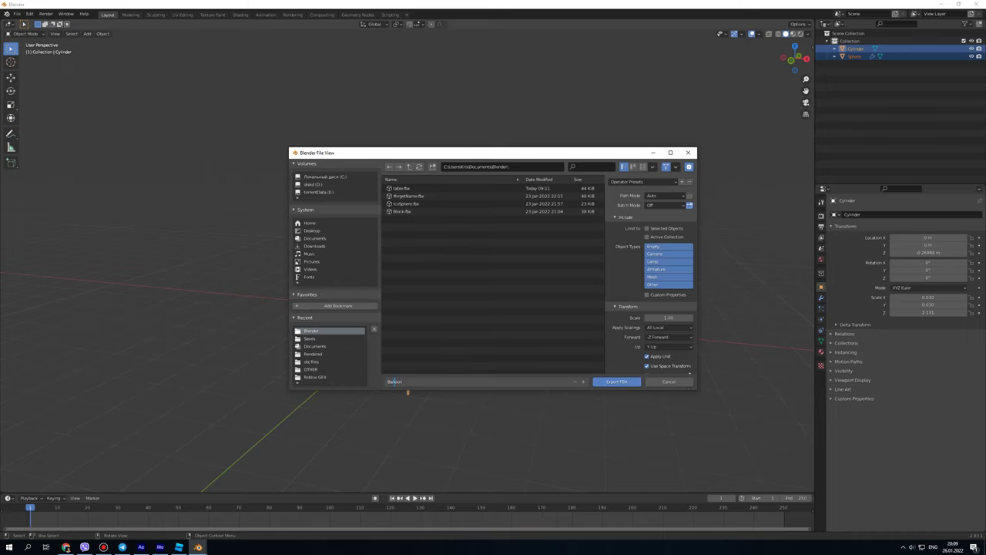
pyautogui.press('Return')
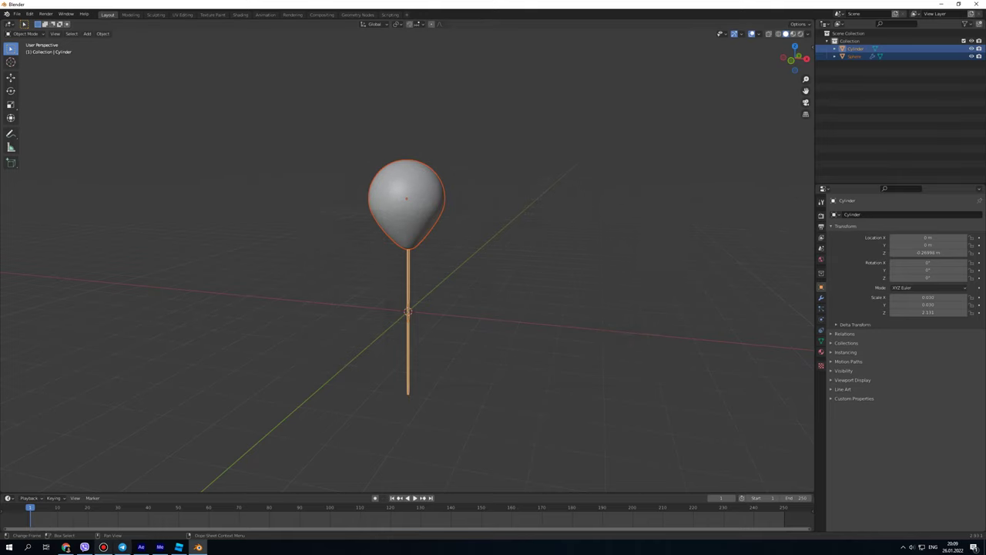
pyautogui.click(179, 547)
pyautogui.moveTo(455, 308); pyautogui.dragTo(273, 351, button='right')
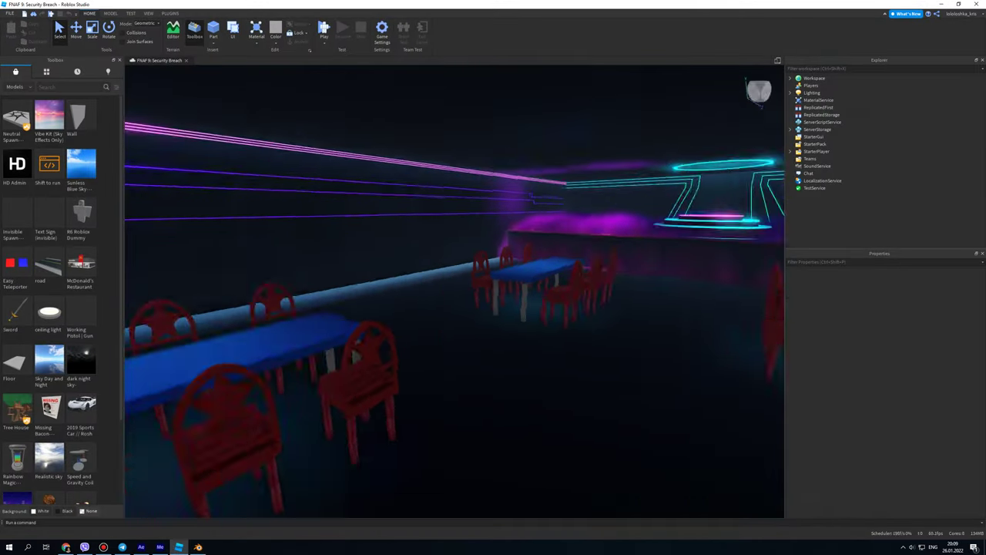
# Import Balloon.fbx from Documents\Blender with the Import plugin after previewing its Sphere part.
pyautogui.click(170, 13)
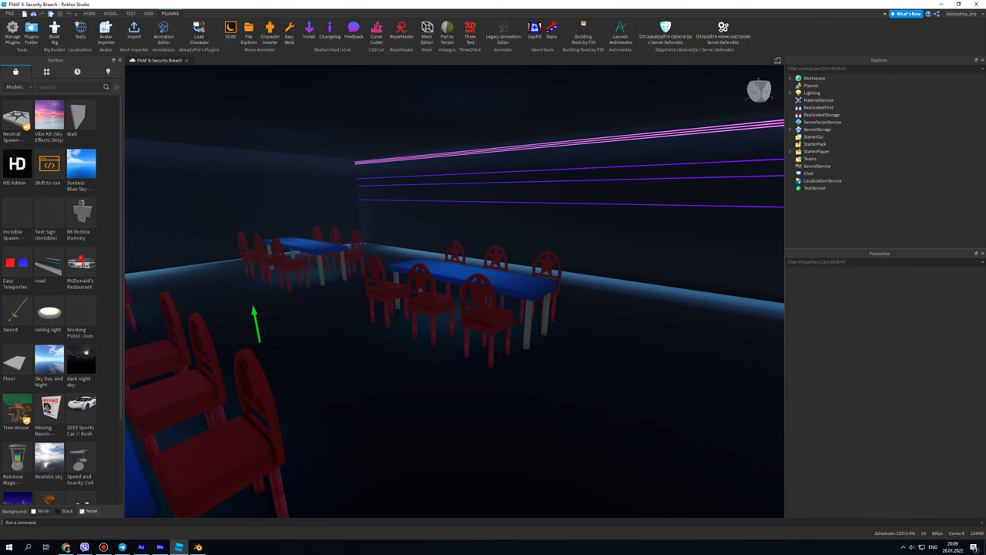
pyautogui.click(134, 31)
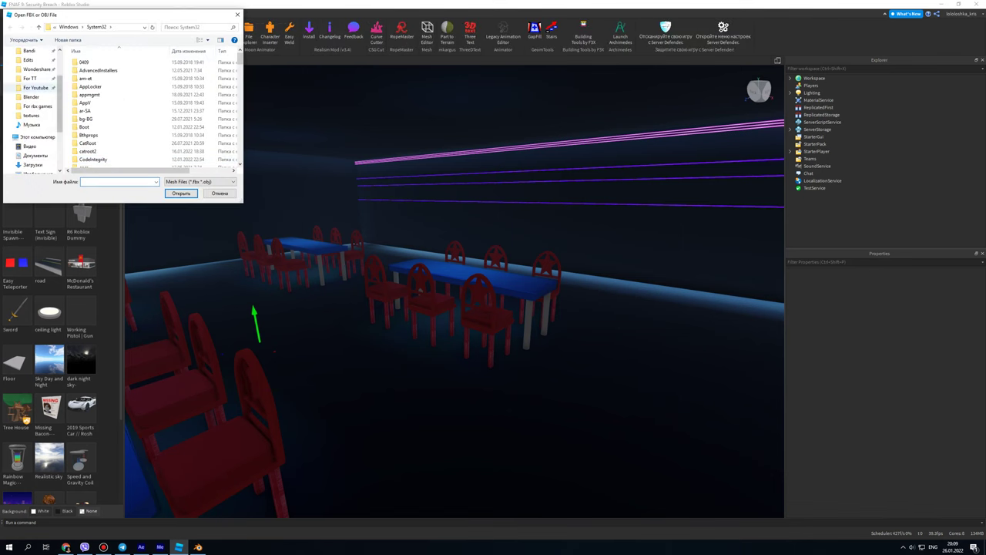
pyautogui.click(31, 97)
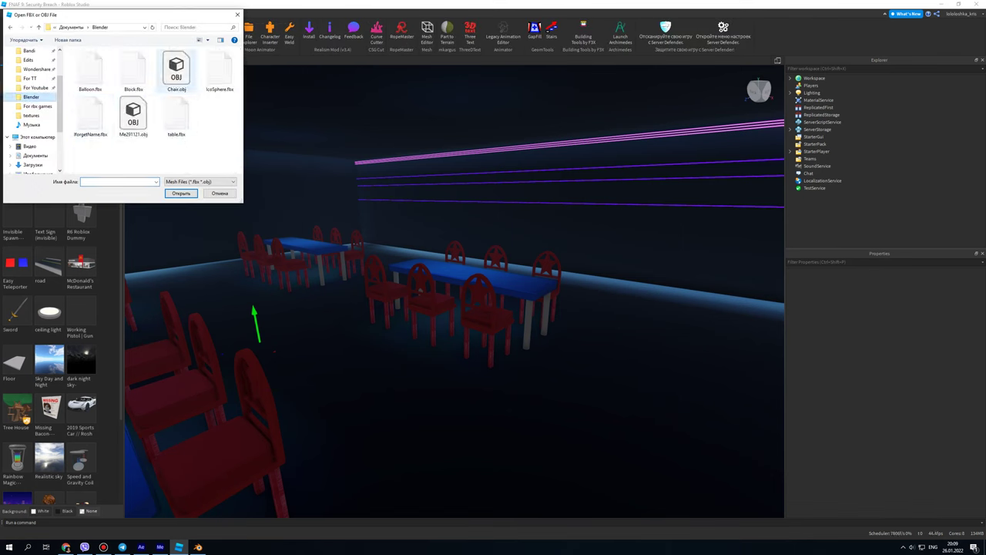
pyautogui.click(91, 69)
pyautogui.press('Return')
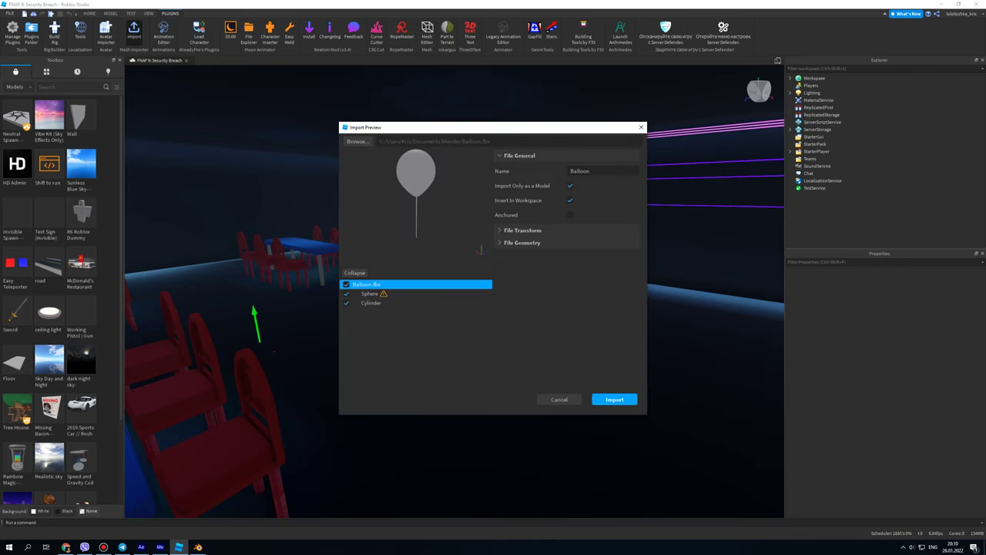
pyautogui.click(370, 293)
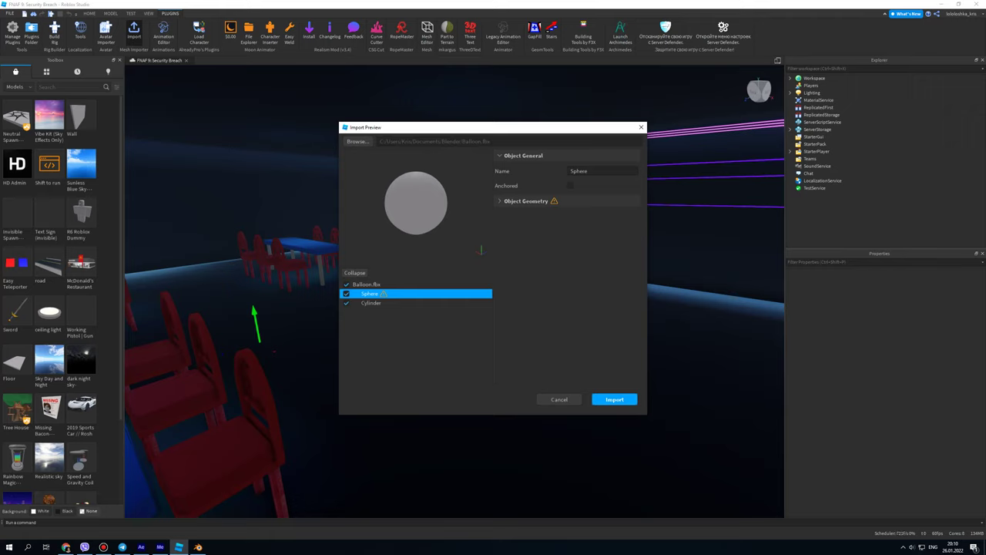
pyautogui.click(367, 284)
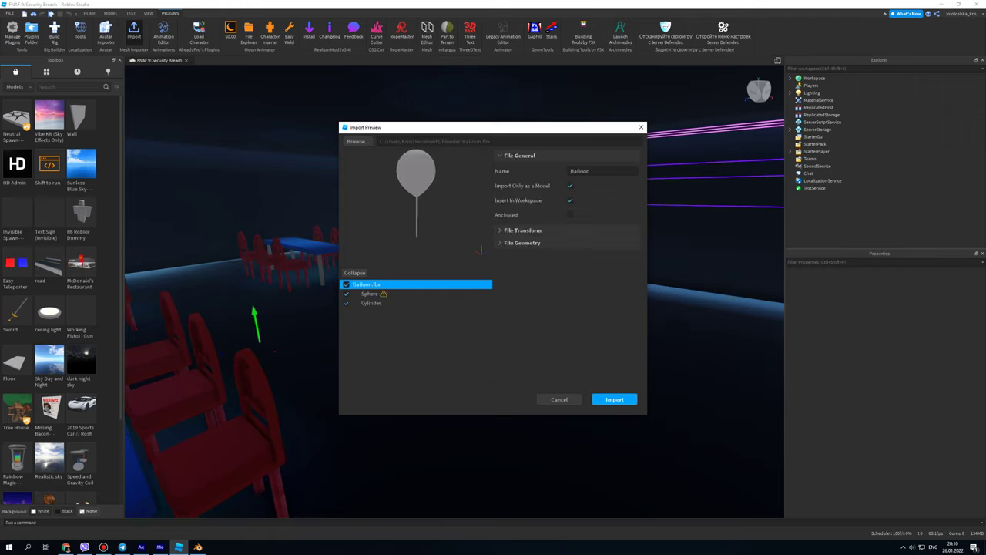
pyautogui.press('Return')
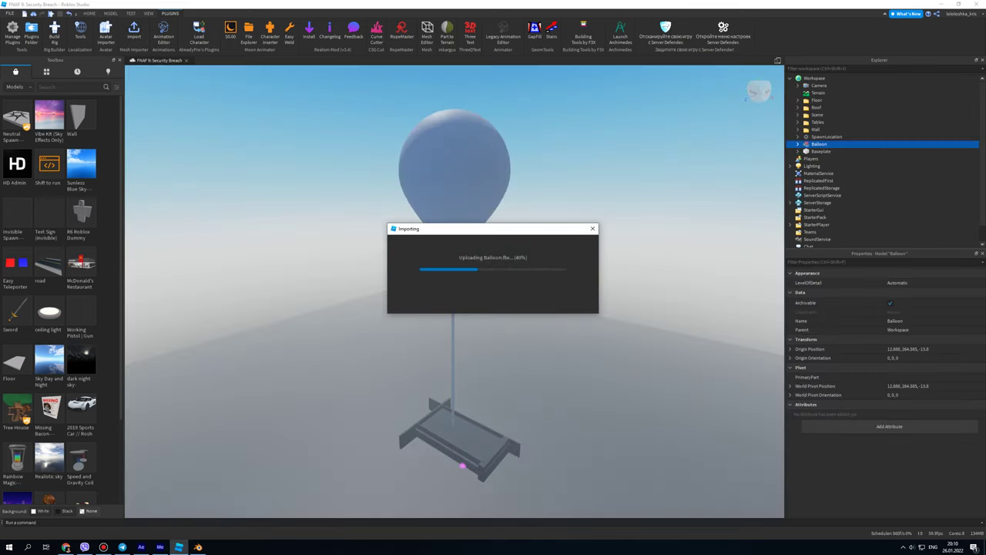
# Shrink the imported Balloon model down with the Scale tool.
pyautogui.click(493, 298)
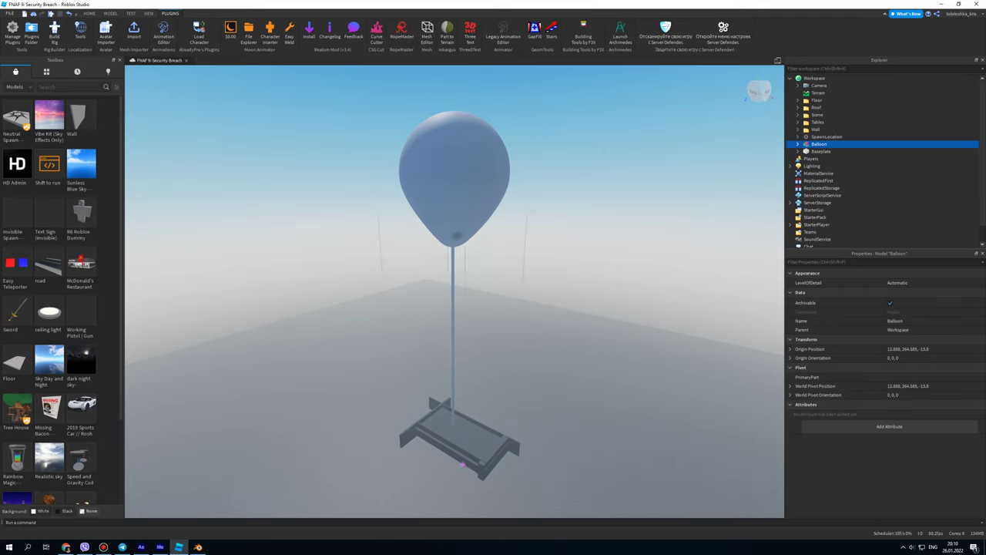
pyautogui.hotkey('ctrl', '3')
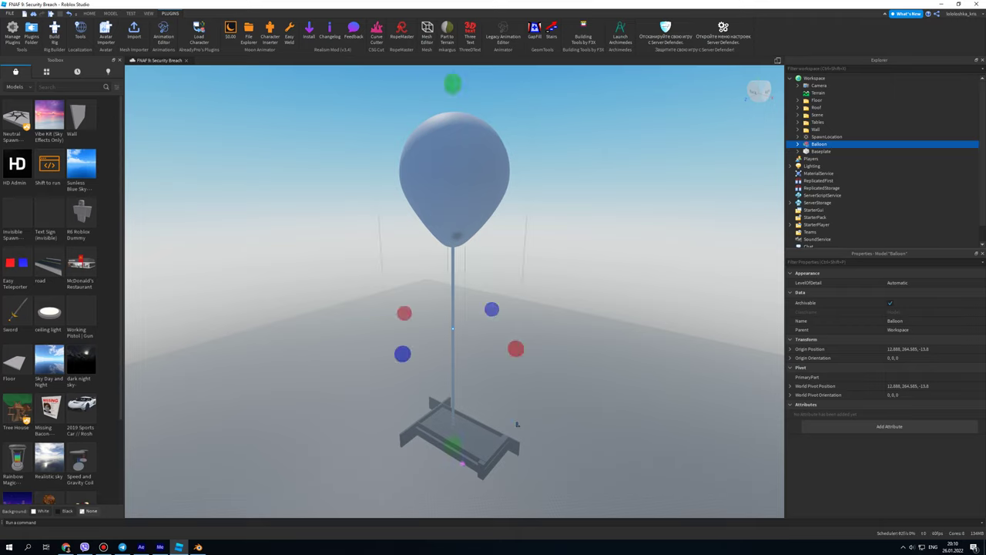
pyautogui.moveTo(515, 349); pyautogui.dragTo(466, 436)
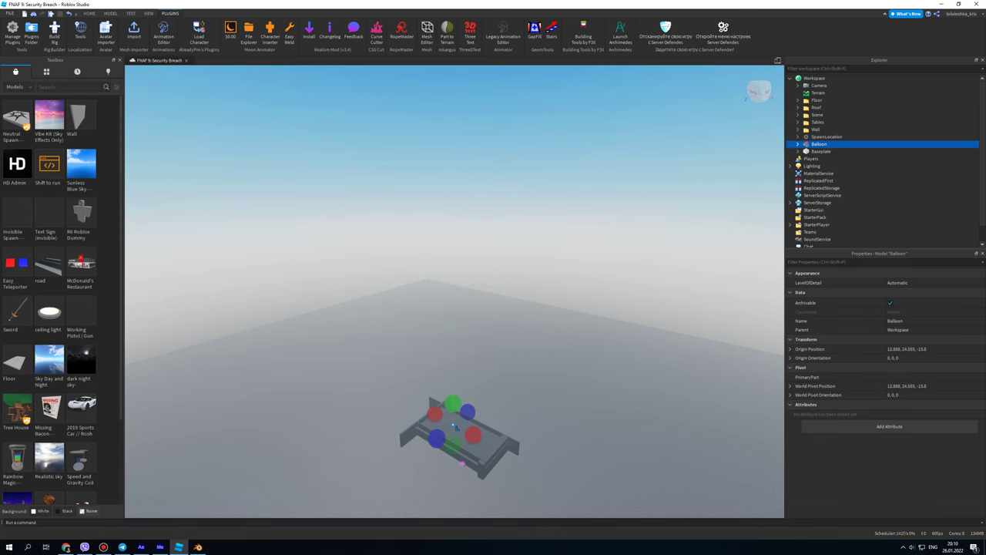
pyautogui.press('f')
pyautogui.moveTo(479, 303); pyautogui.dragTo(495, 315)
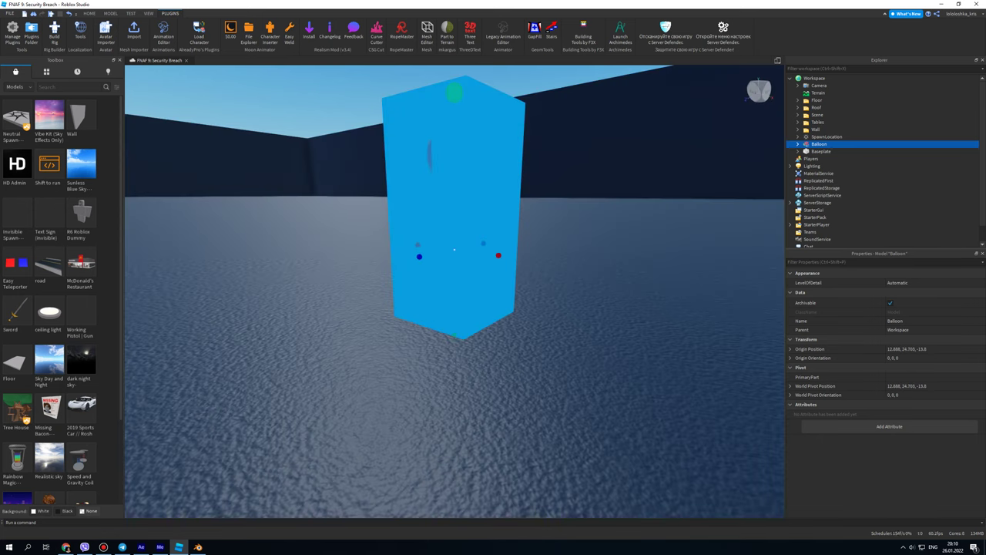
# Reselect the Balloon and frame the room so the front table is in view.
pyautogui.hotkey('ctrl', '2')
pyautogui.press('f')
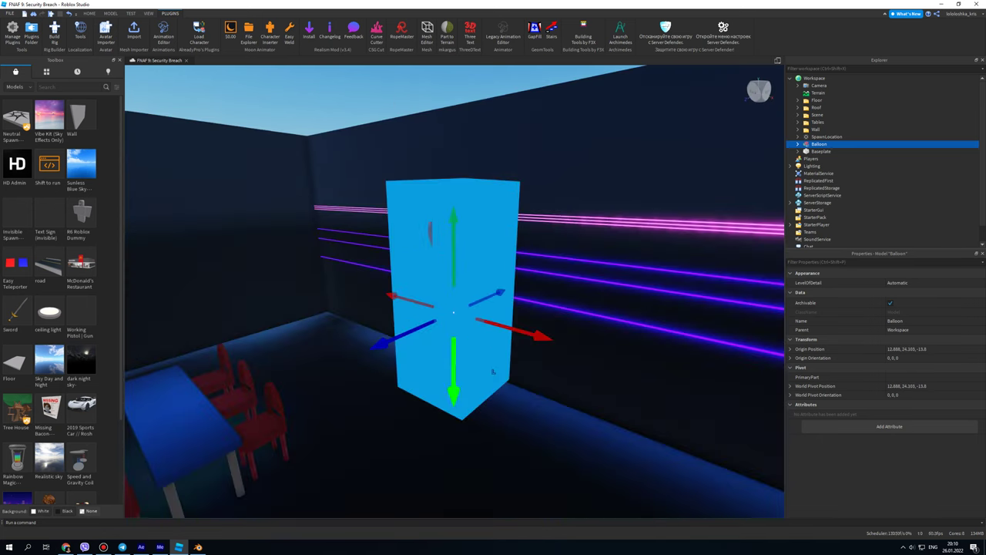
pyautogui.hotkey('ctrl', '1')
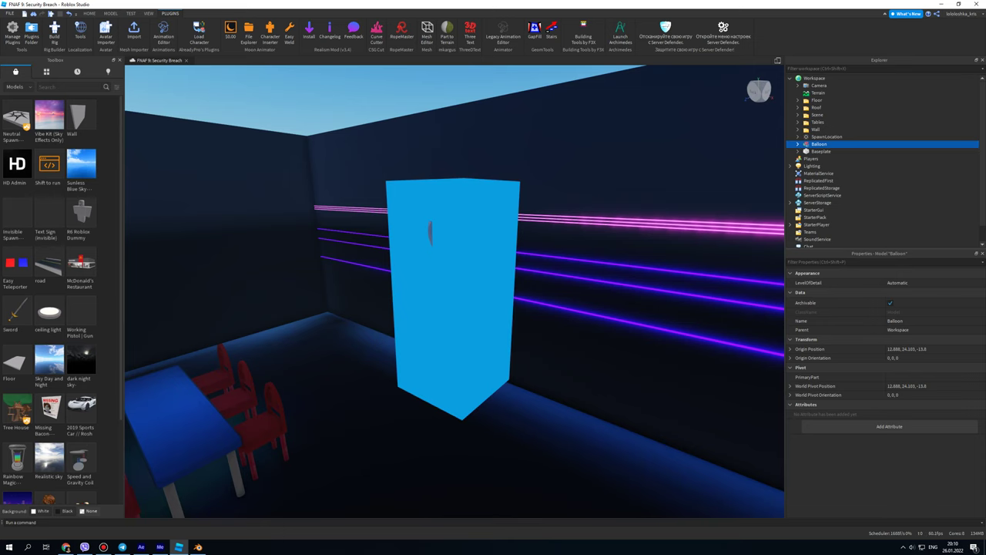
pyautogui.press('s')
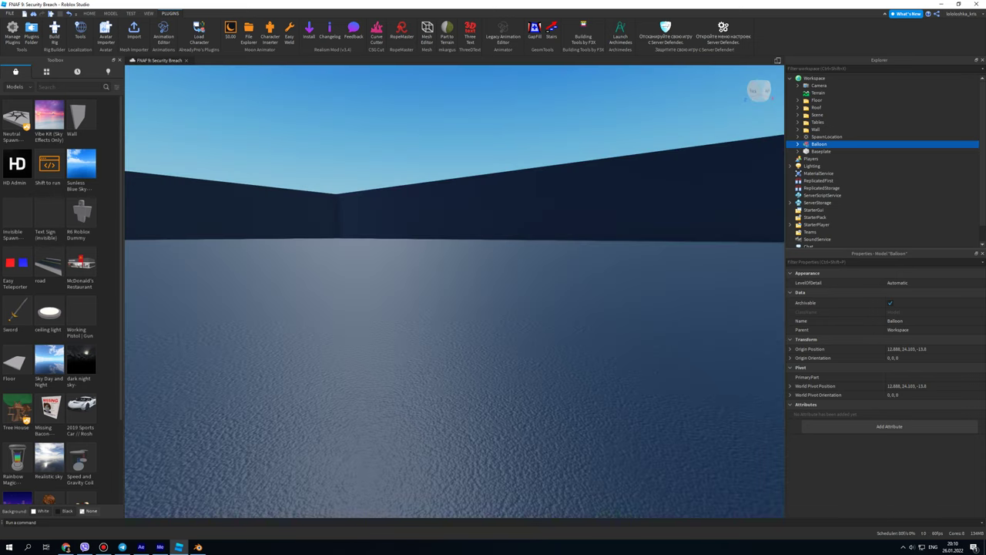
pyautogui.press('s')
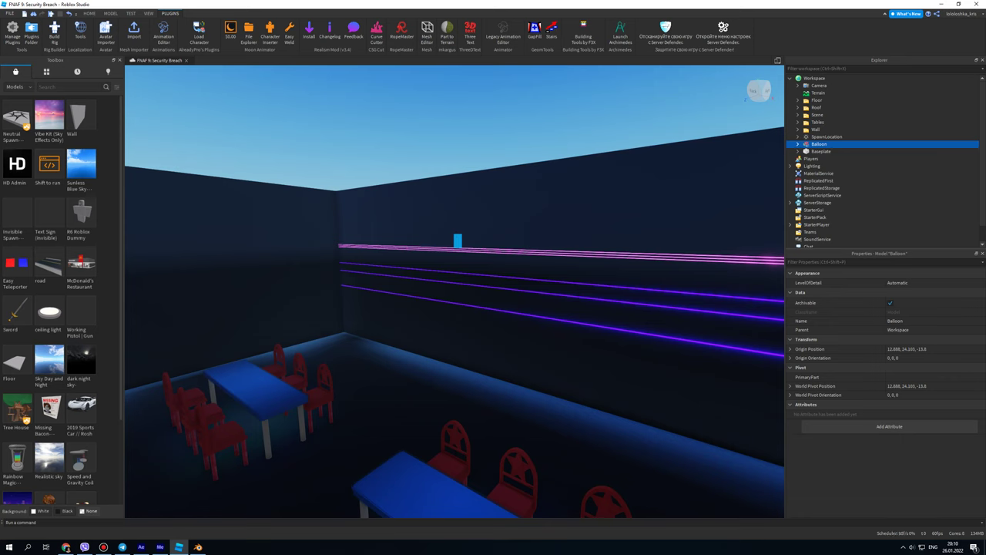
pyautogui.press('Escape')
pyautogui.click(818, 144)
pyautogui.press('f')
pyautogui.press('s')
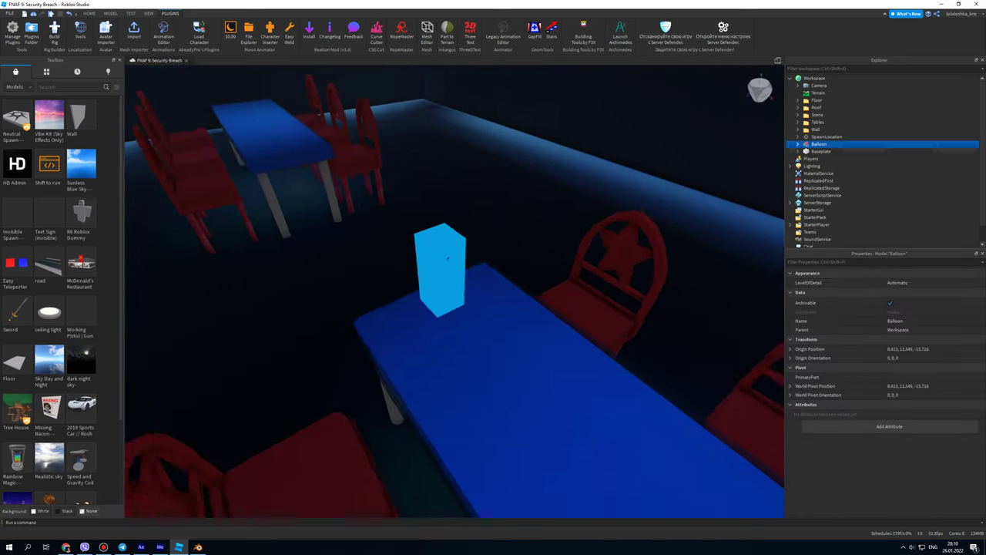
pyautogui.moveTo(264, 330); pyautogui.dragTo(264, 331, button='right')
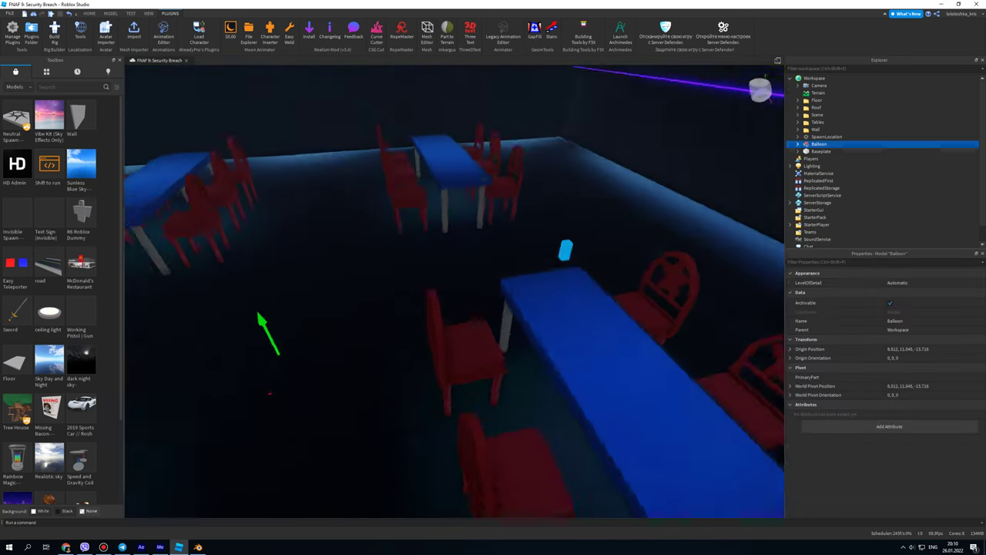
pyautogui.press('w')
pyautogui.rightClick(484, 297)
pyautogui.press('s')
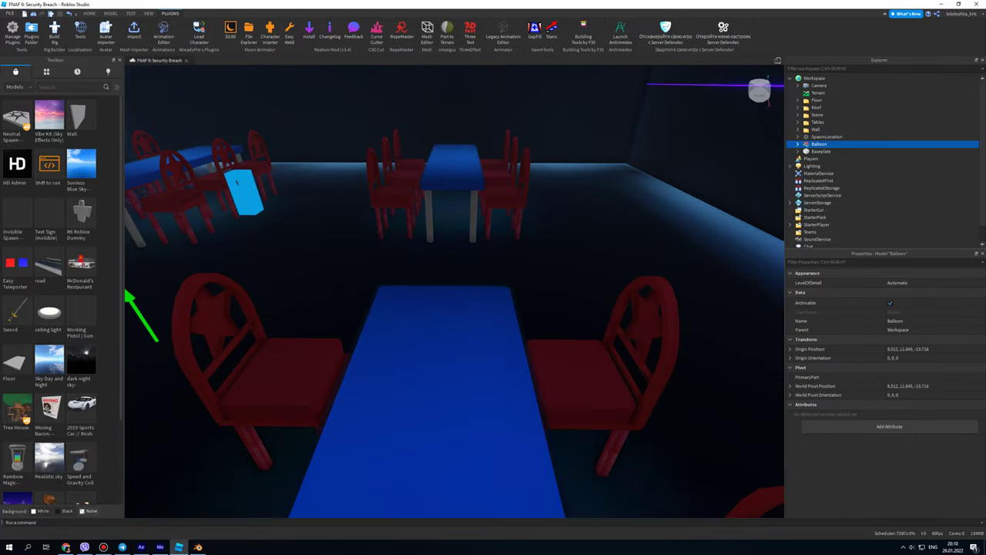
# Stand the balloon in the centre of the front blue table and enlarge it slightly.
pyautogui.moveTo(244, 193)
pyautogui.mouseDown()
pyautogui.moveTo(447, 389)
pyautogui.moveTo(440, 167)
pyautogui.moveTo(444, 354)
pyautogui.mouseUp()
pyautogui.moveTo(444, 355); pyautogui.dragTo(521, 318, button='right')
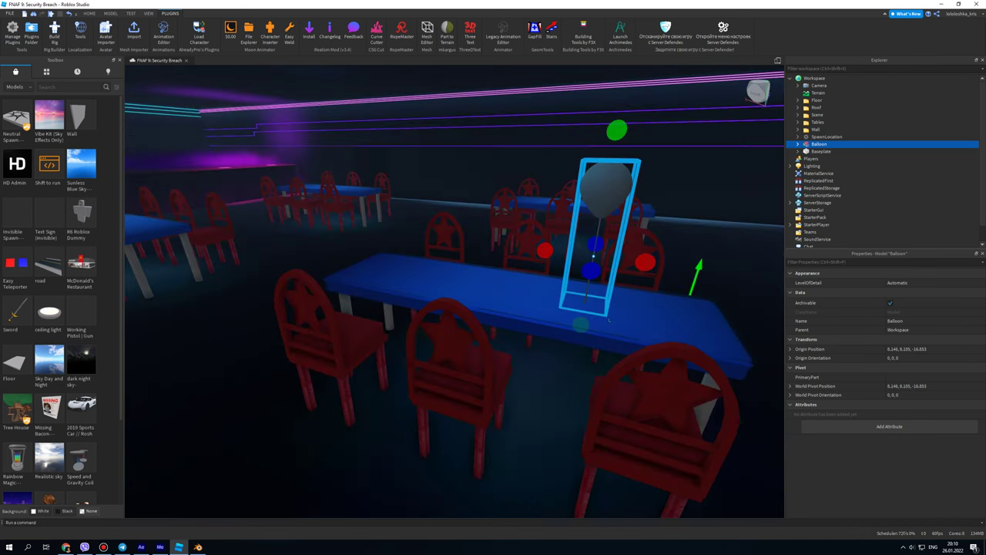
pyautogui.moveTo(520, 317); pyautogui.dragTo(527, 324)
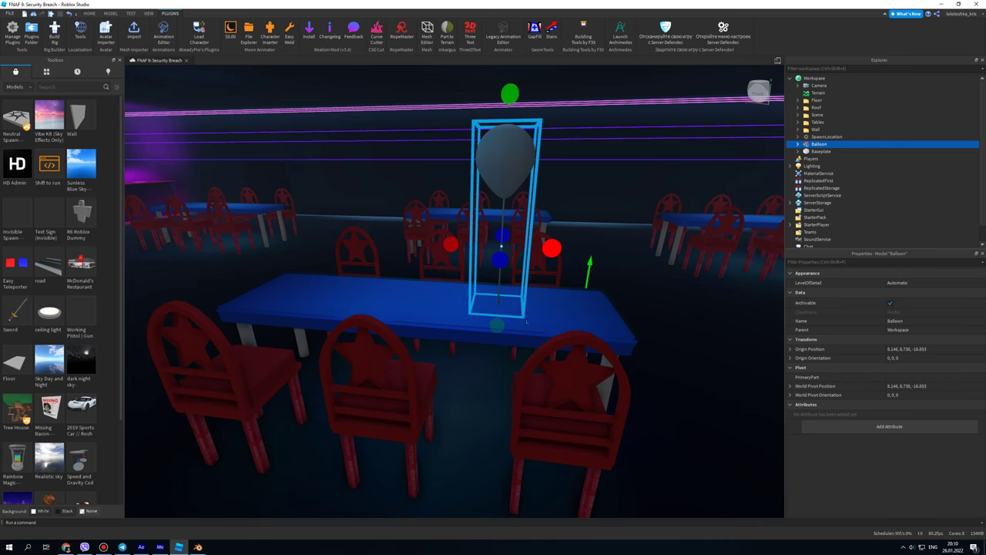
pyautogui.moveTo(526, 322); pyautogui.dragTo(501, 308, button='right')
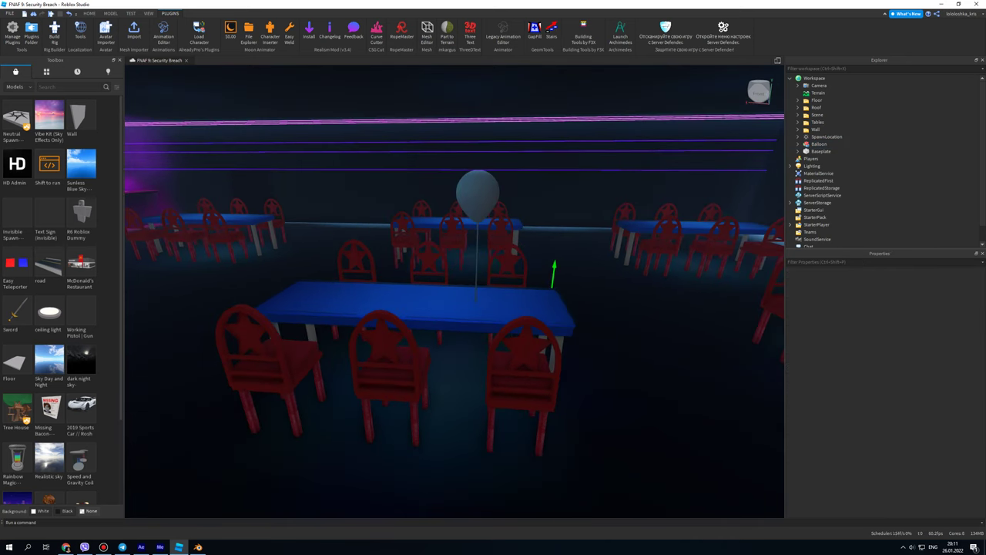
# Shift the balloon sideways along the table and duplicate it.
pyautogui.scroll(2, 478, 254)
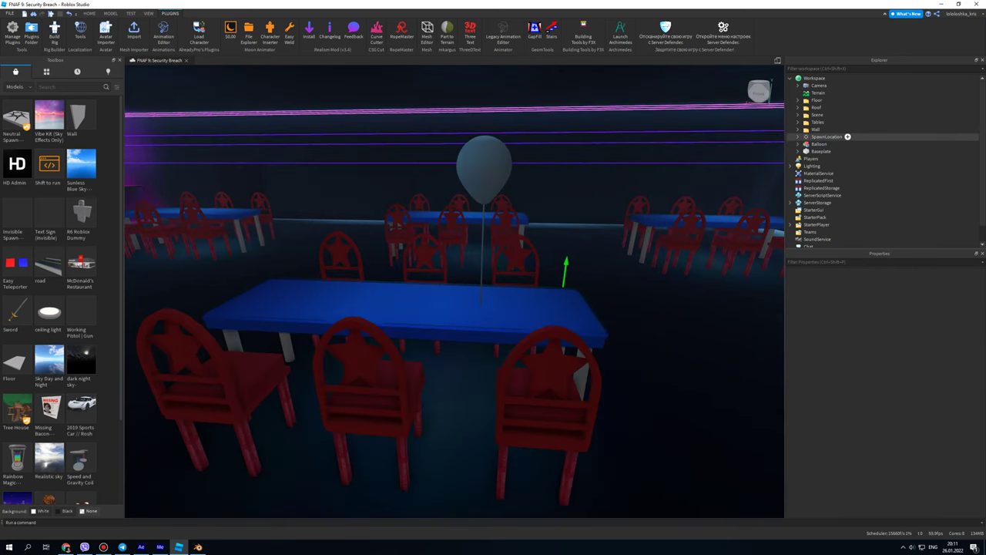
pyautogui.click(818, 144)
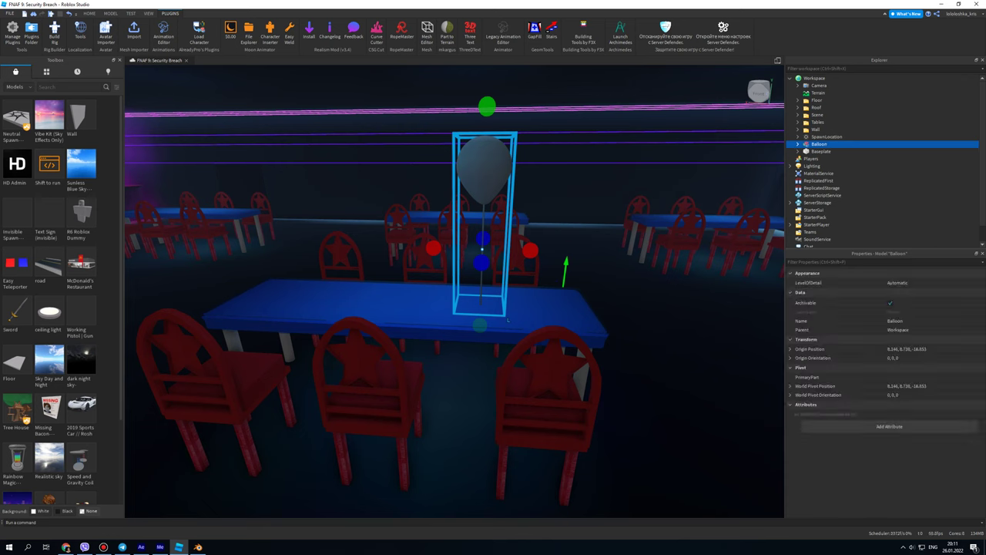
pyautogui.hotkey('ctrl', '2')
pyautogui.moveTo(507, 318); pyautogui.dragTo(432, 317)
pyautogui.hotkey('ctrl', 'd')
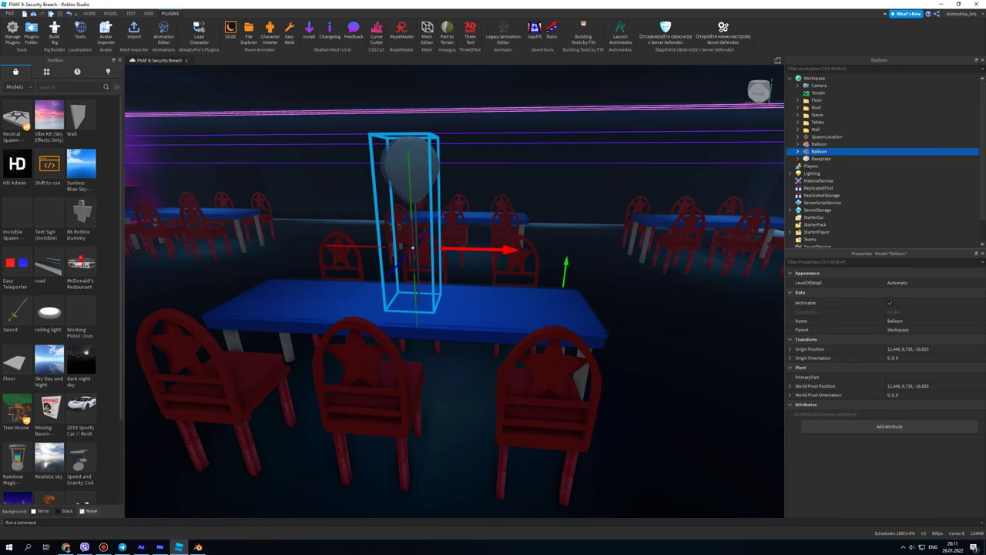
# Make a third balloon copy and offset it along the table beside the others.
pyautogui.moveTo(406, 246)
pyautogui.mouseDown(button='right')
pyautogui.moveTo(457, 285)
pyautogui.moveTo(485, 289)
pyautogui.moveTo(414, 310)
pyautogui.mouseUp(button='right')
pyautogui.click(444, 293)
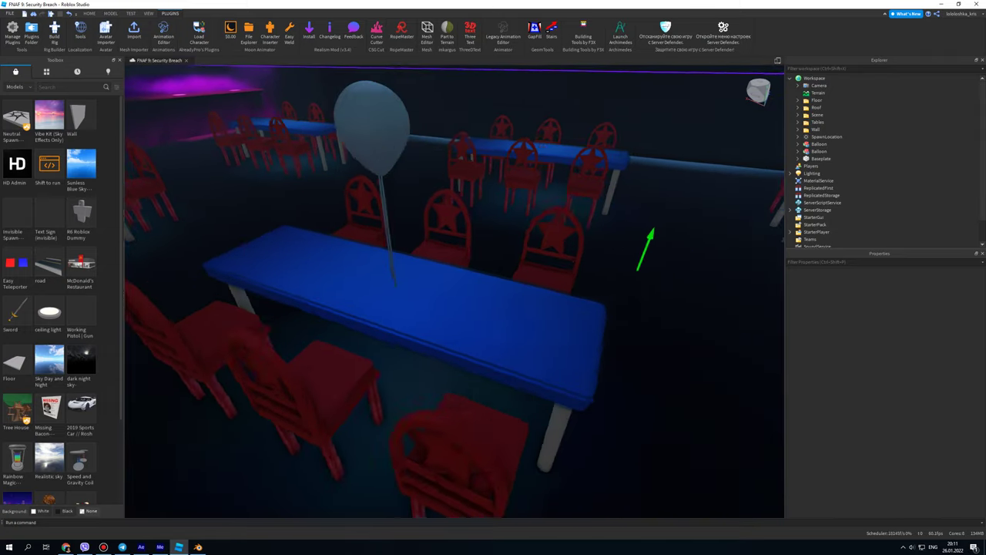
pyautogui.click(414, 310)
pyautogui.hotkey('ctrl', 'd')
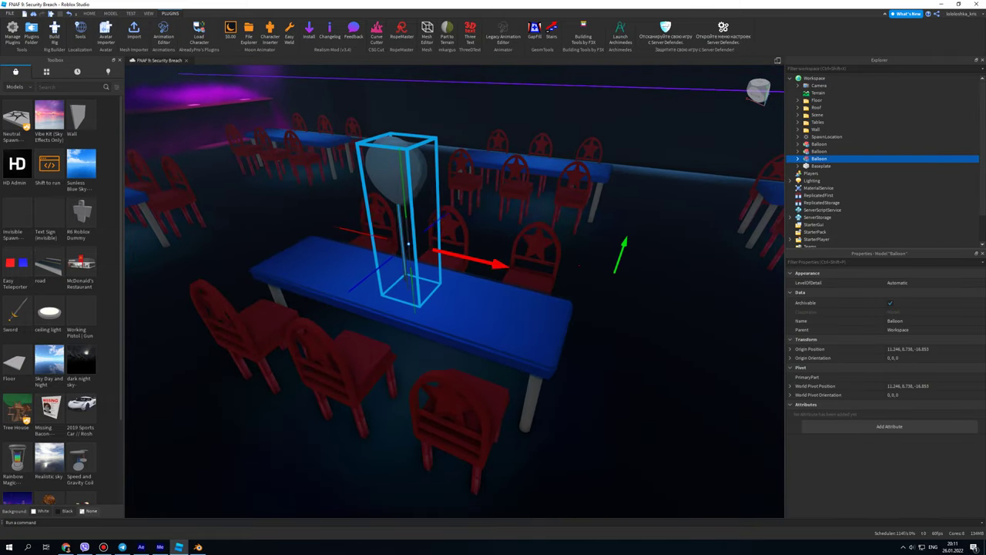
pyautogui.moveTo(474, 260); pyautogui.dragTo(462, 260)
pyautogui.moveTo(462, 260); pyautogui.dragTo(359, 255, button='right')
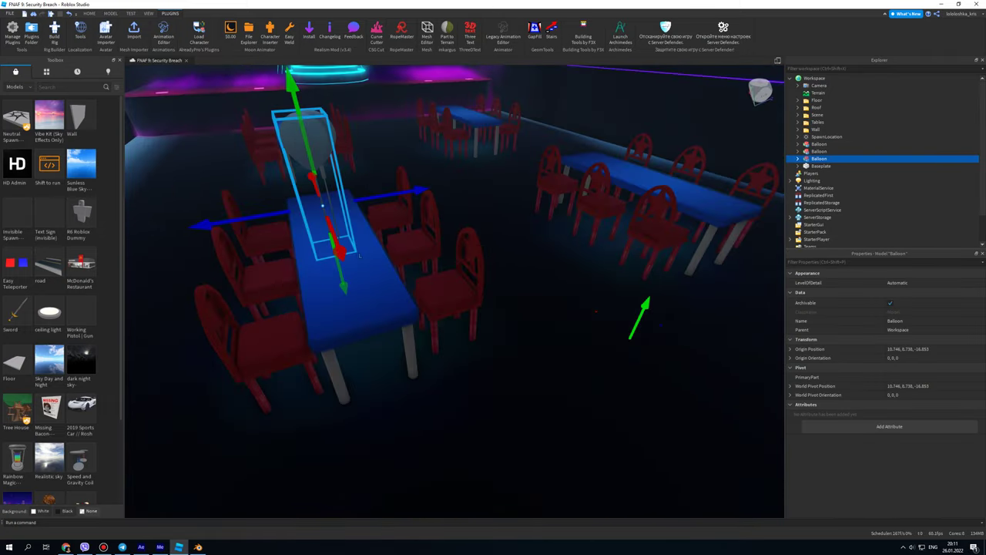
pyautogui.moveTo(360, 256); pyautogui.dragTo(359, 256)
# Orbit to face the table head-on and reselect the first balloon.
pyautogui.scroll(5, 347, 462)
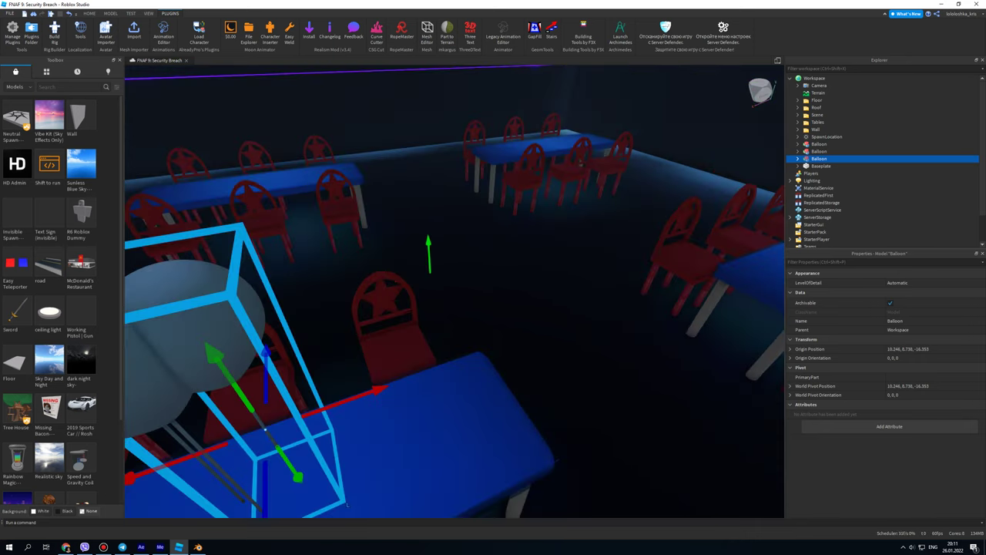
pyautogui.scroll(-5, 346, 504)
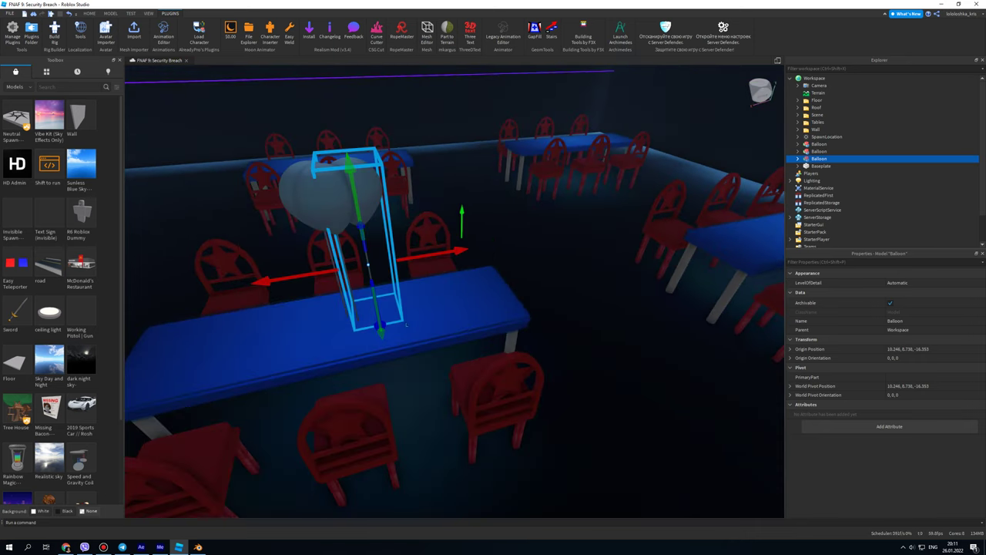
pyautogui.click(346, 504)
pyautogui.moveTo(346, 505); pyautogui.dragTo(462, 493, button='right')
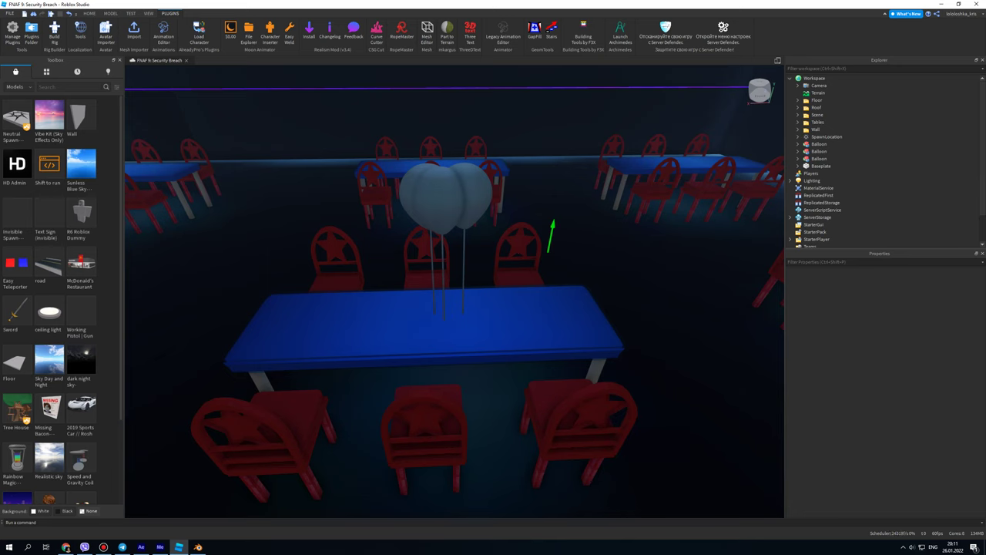
pyautogui.click(818, 144)
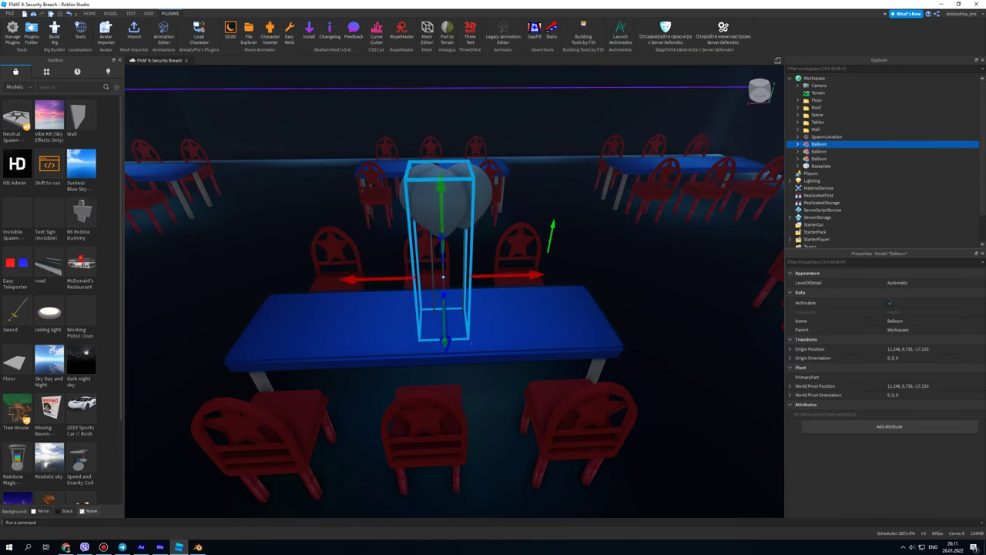
pyautogui.moveTo(471, 339)
pyautogui.mouseDown(button='right')
pyautogui.moveTo(618, 297)
pyautogui.moveTo(668, 358)
pyautogui.moveTo(694, 362)
pyautogui.mouseUp(button='right')
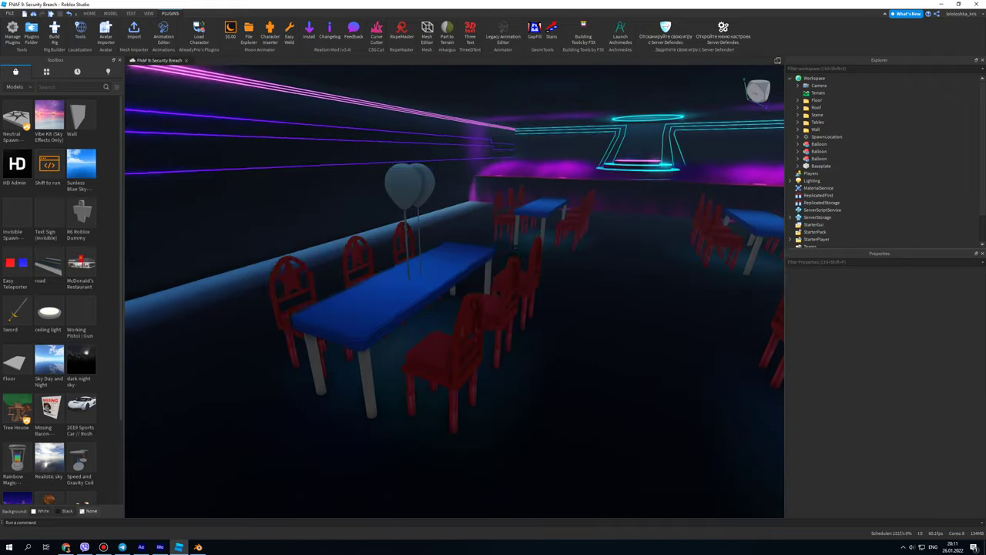
# Set the first balloon's Sphere BrickColor to Carnation pink.
pyautogui.click(818, 144)
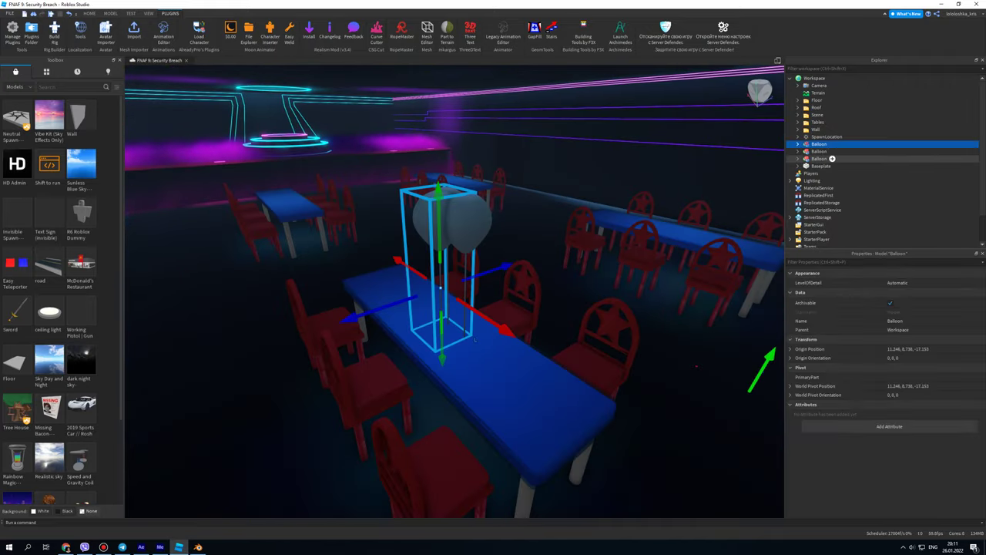
pyautogui.keyDown('shift'); pyautogui.click(831, 158); pyautogui.keyUp('shift')
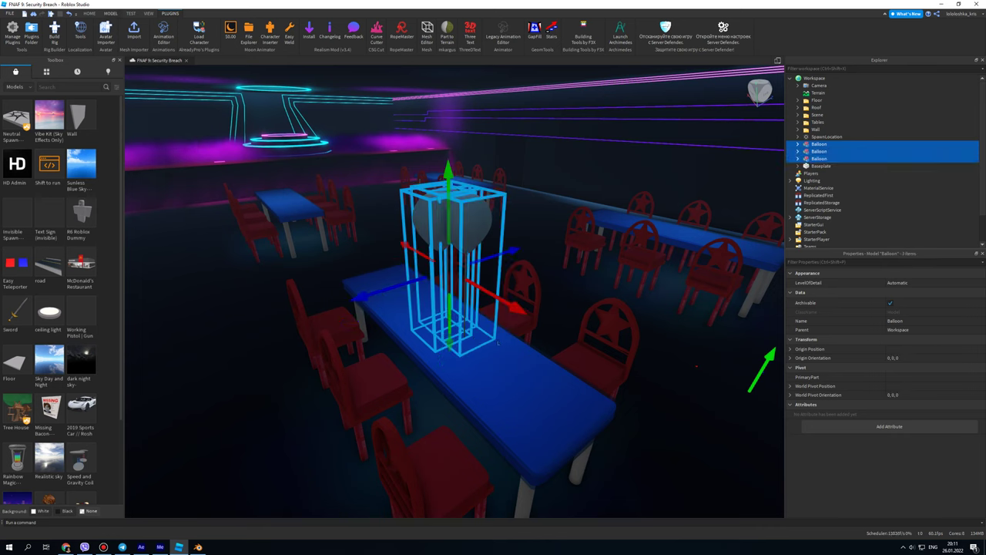
pyautogui.click(90, 13)
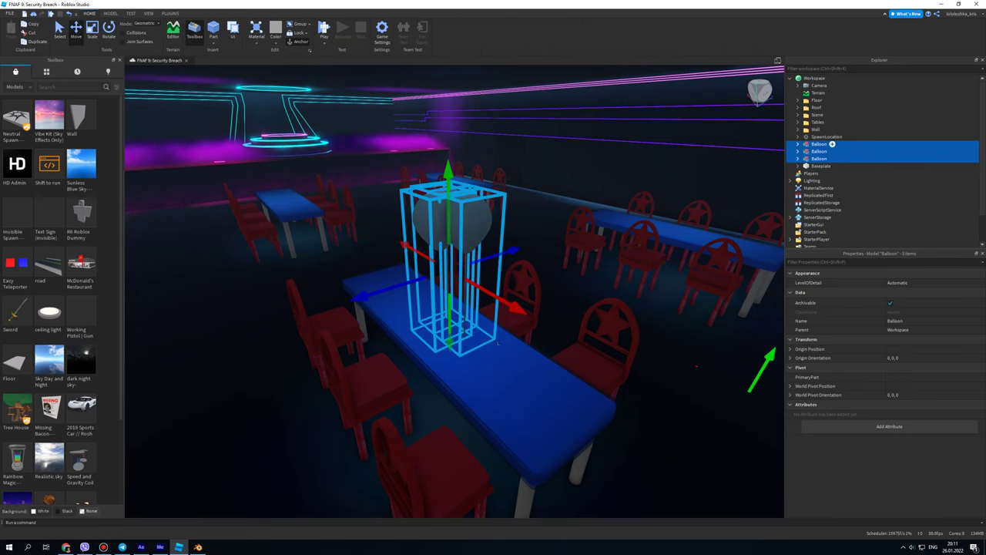
pyautogui.doubleClick(832, 144)
pyautogui.click(838, 158)
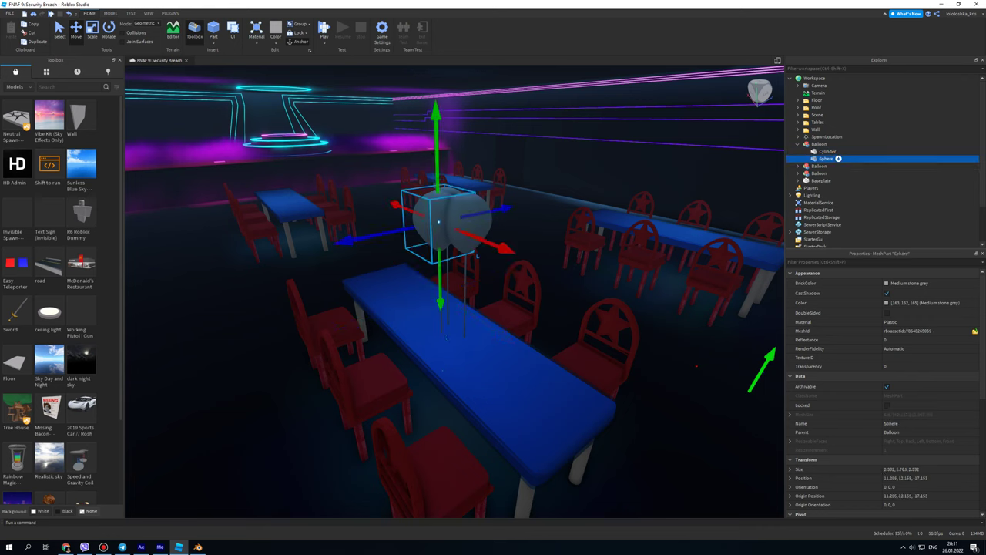
pyautogui.click(901, 283)
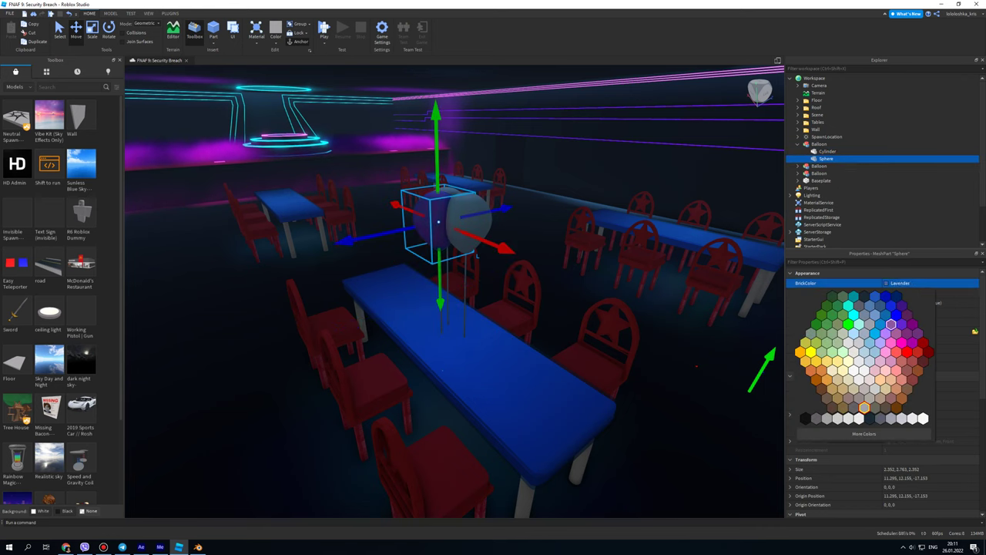
pyautogui.click(890, 342)
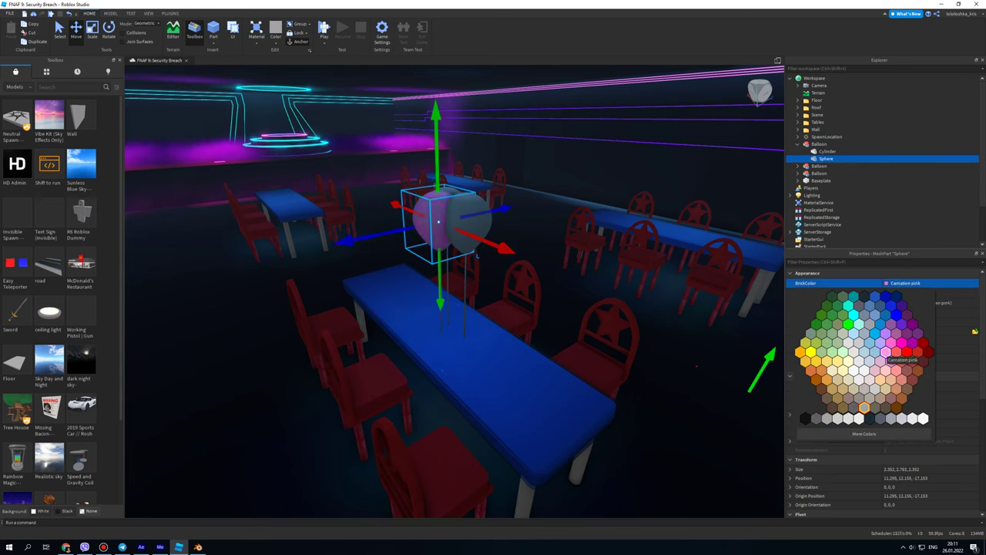
pyautogui.click(895, 352)
# Set the second balloon's Sphere BrickColor to Daisy orange.
pyautogui.click(798, 144)
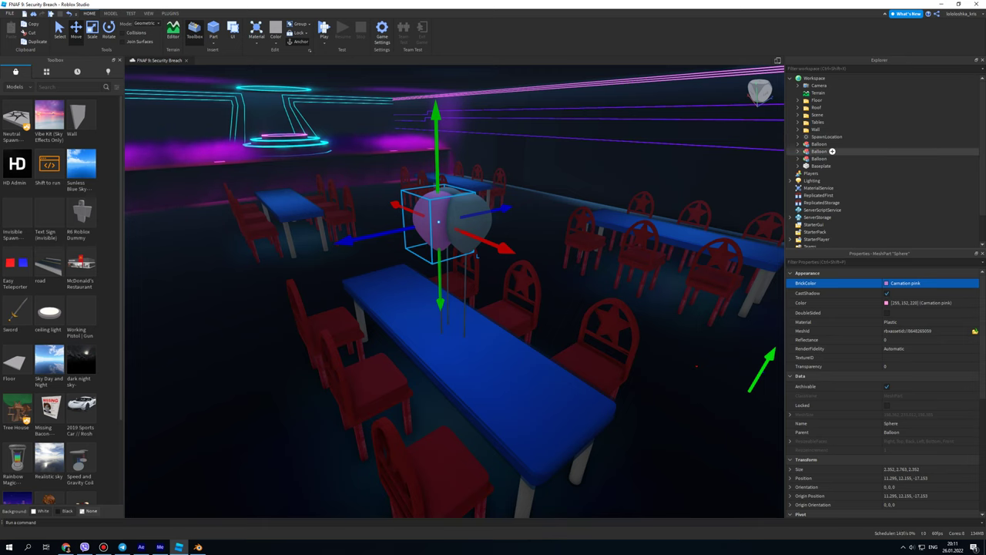
pyautogui.click(797, 151)
pyautogui.click(825, 165)
pyautogui.click(894, 283)
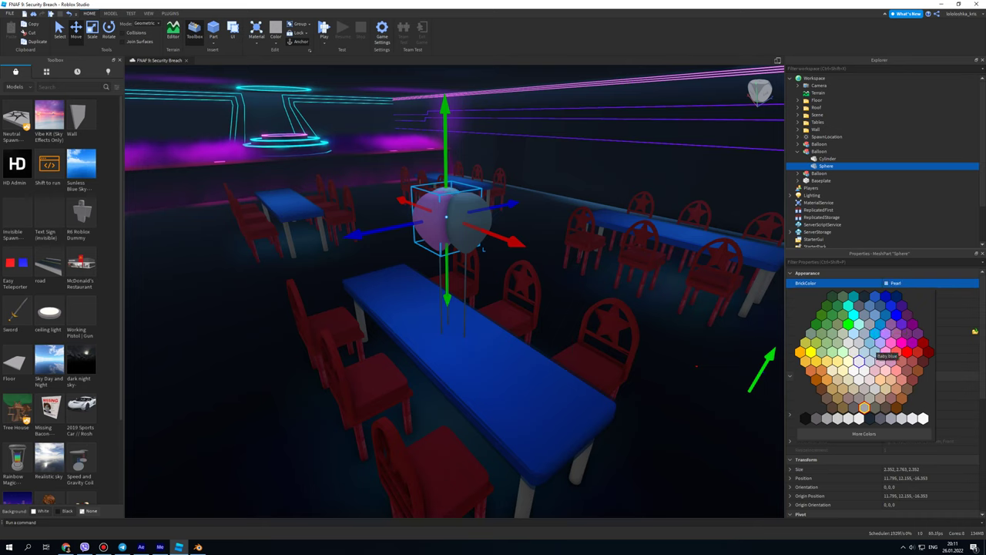
pyautogui.click(831, 368)
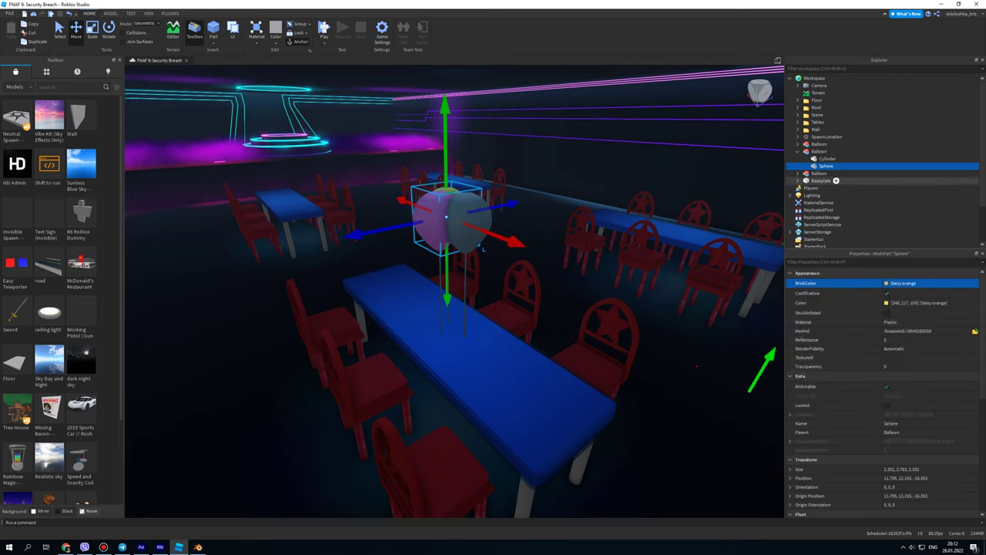
# Set the third balloon's Sphere BrickColor to Lime green.
pyautogui.moveTo(825, 165); pyautogui.dragTo(832, 158)
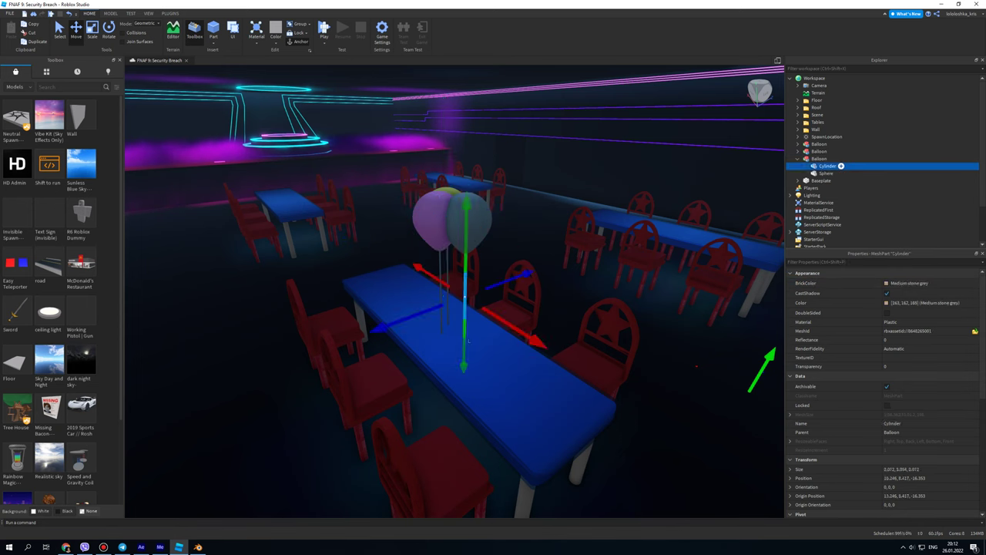
pyautogui.click(837, 172)
pyautogui.click(909, 283)
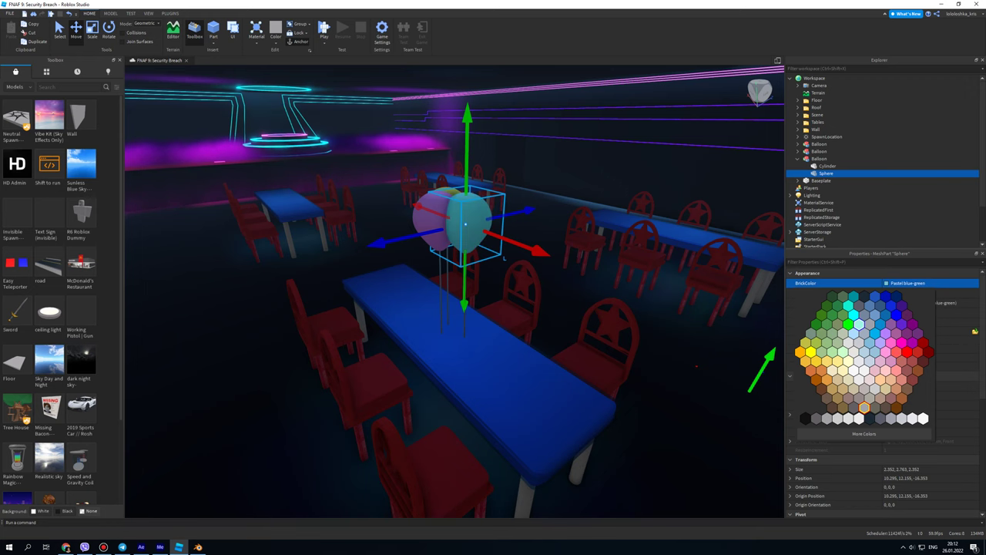
pyautogui.click(848, 324)
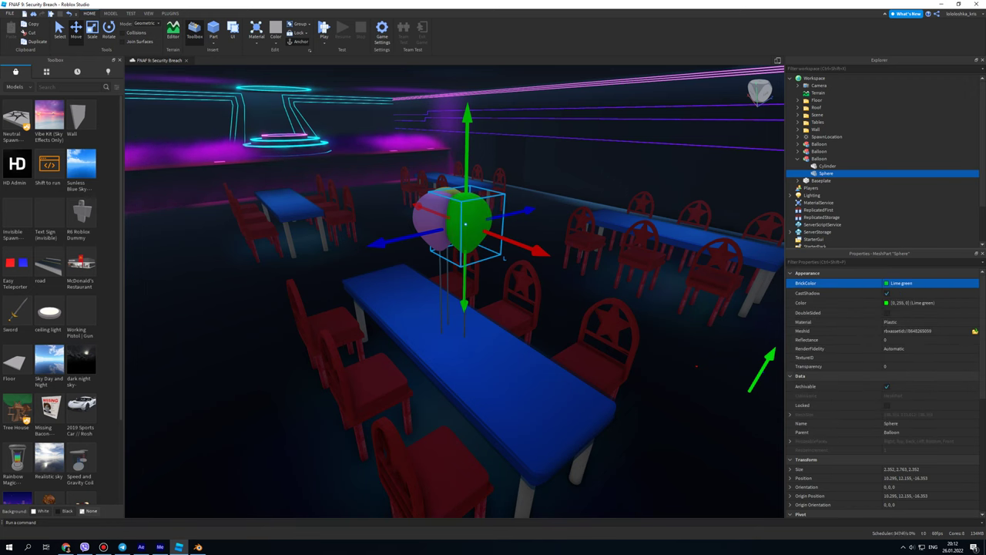
pyautogui.click(198, 547)
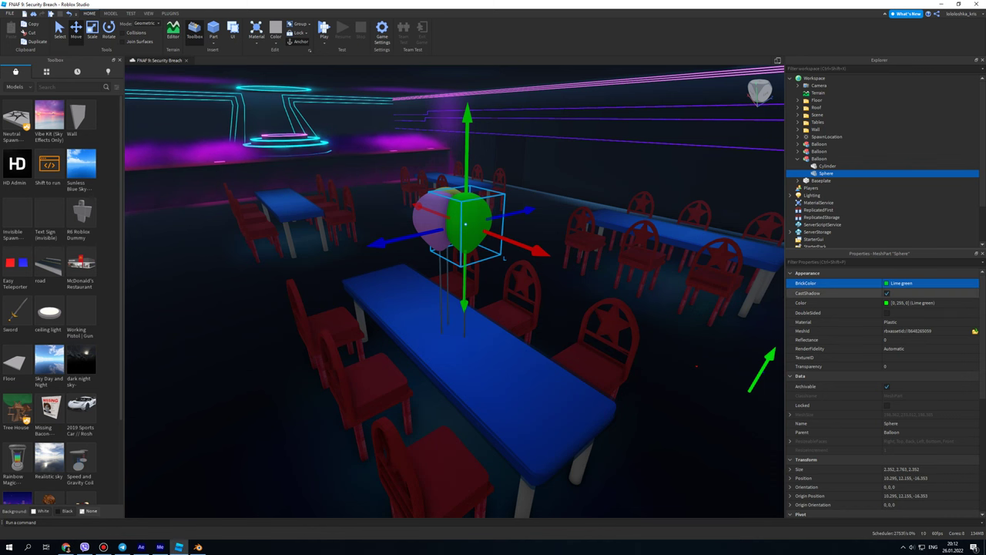
# Make the green Sphere Deep orange, trying and undoing a custom deeper-orange colour.
pyautogui.click(909, 282)
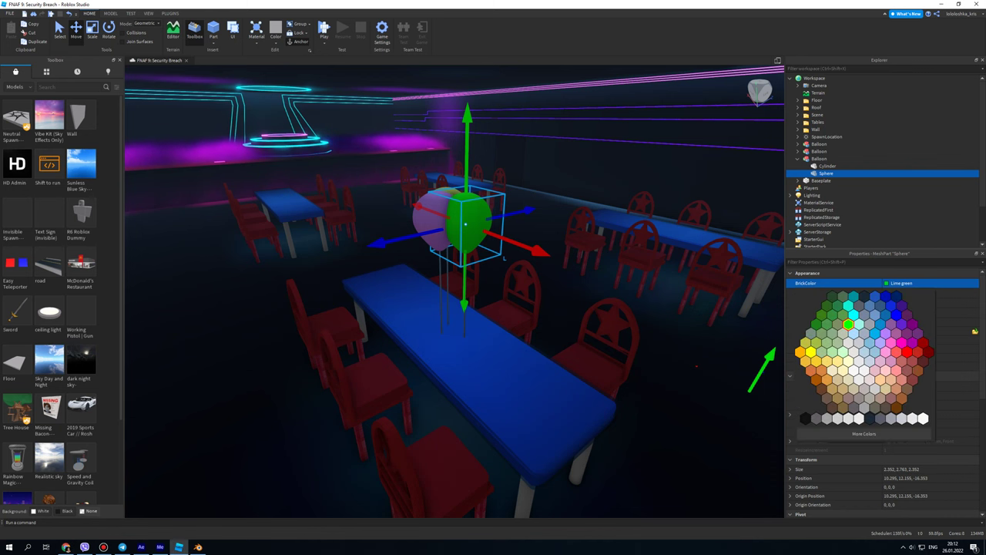
pyautogui.click(827, 362)
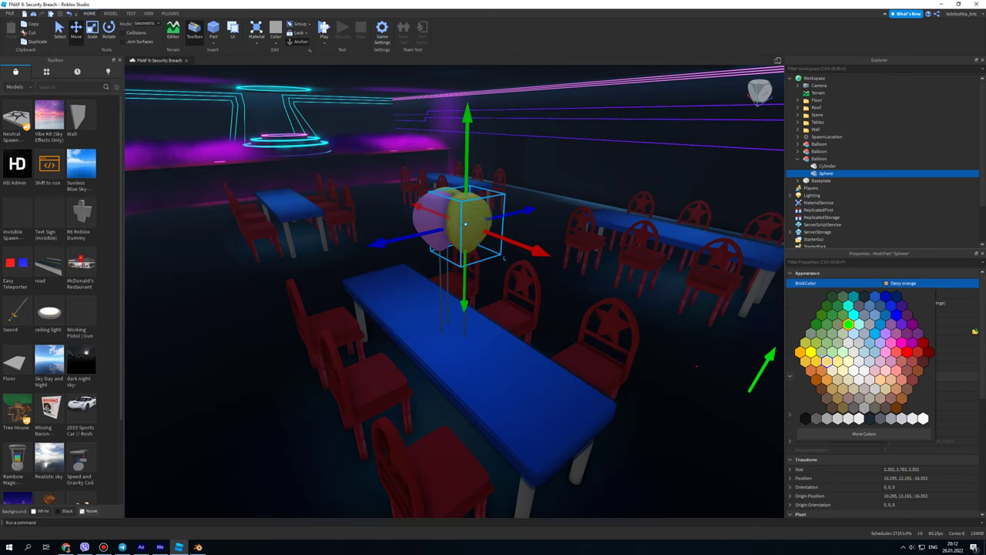
pyautogui.click(821, 369)
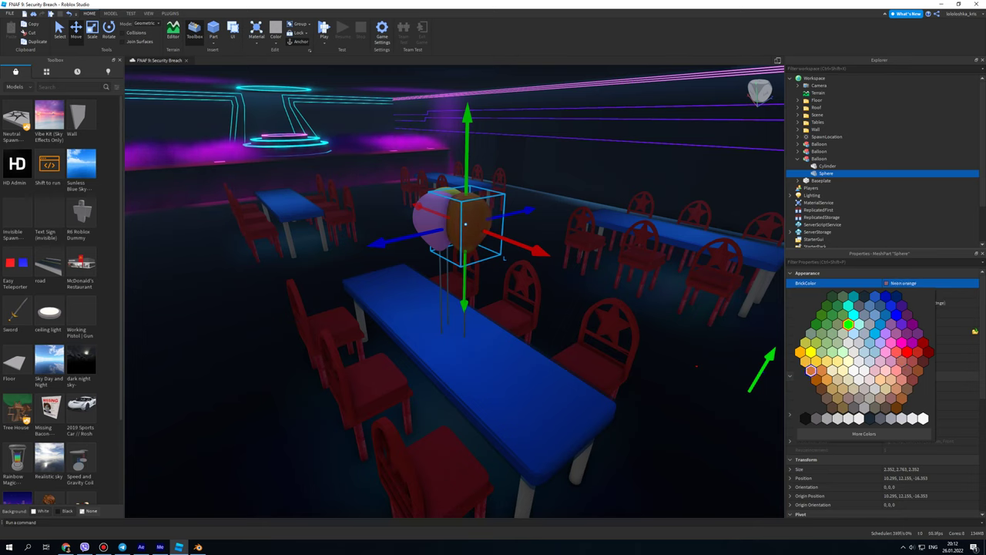
pyautogui.click(805, 361)
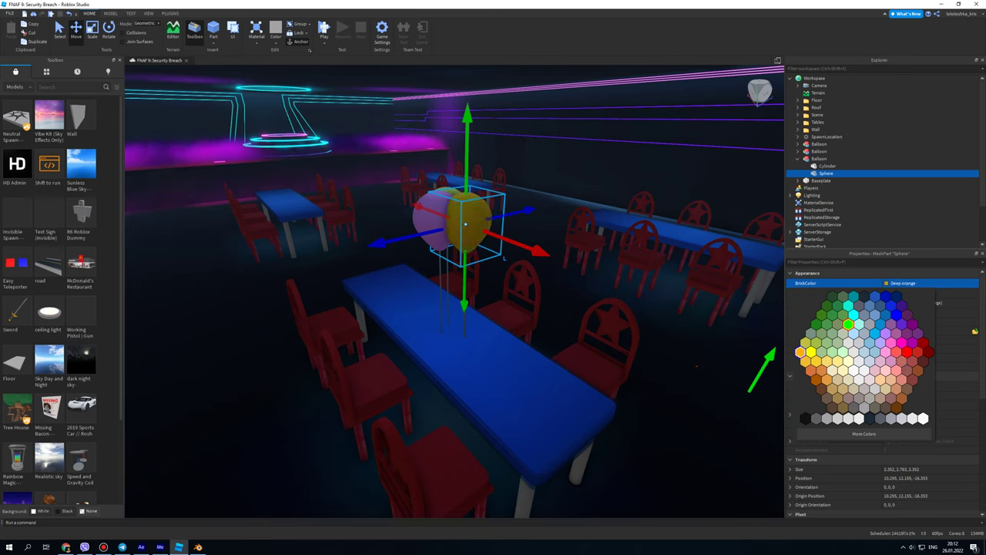
pyautogui.click(801, 352)
pyautogui.click(924, 303)
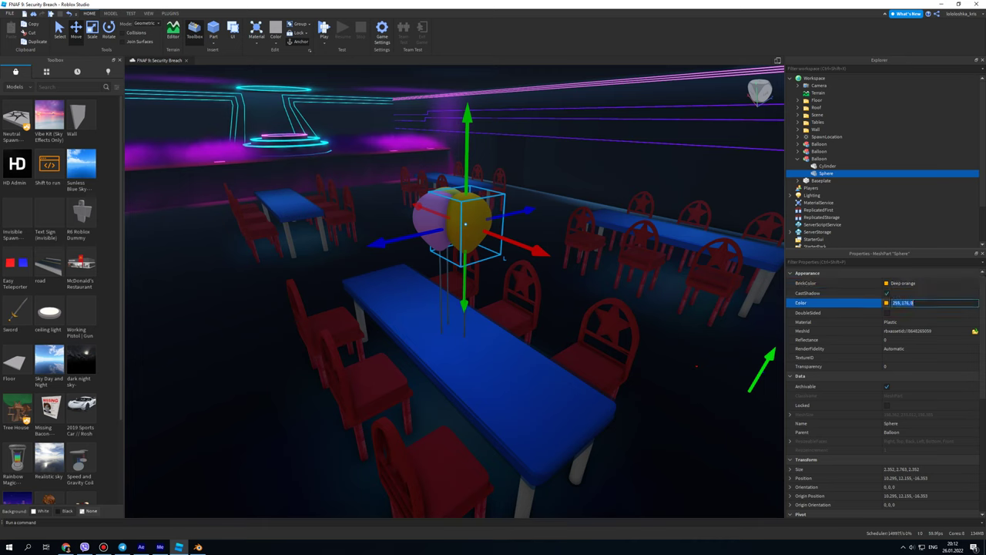
pyautogui.click(886, 302)
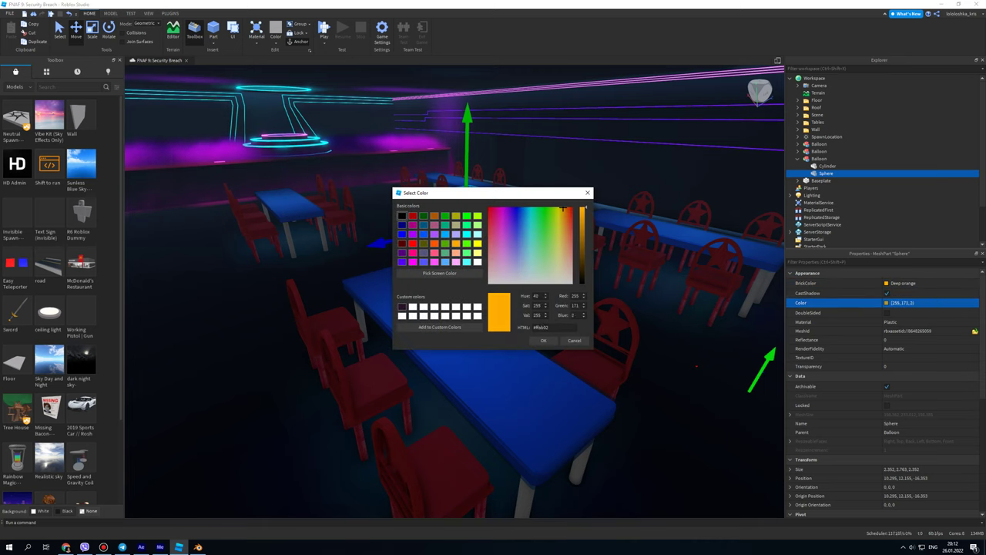
pyautogui.moveTo(564, 208); pyautogui.dragTo(567, 208)
pyautogui.click(543, 340)
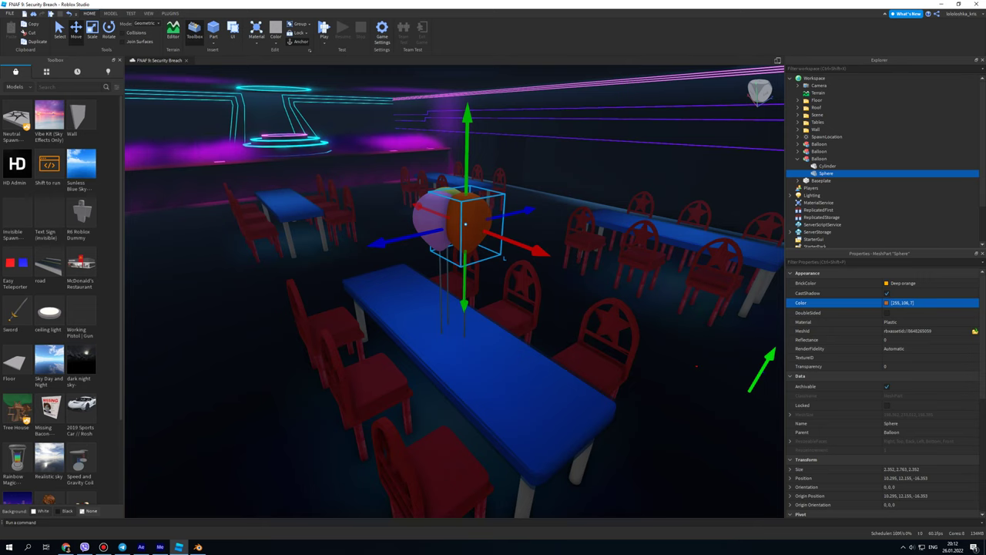
pyautogui.hotkey('ctrl', 'z')
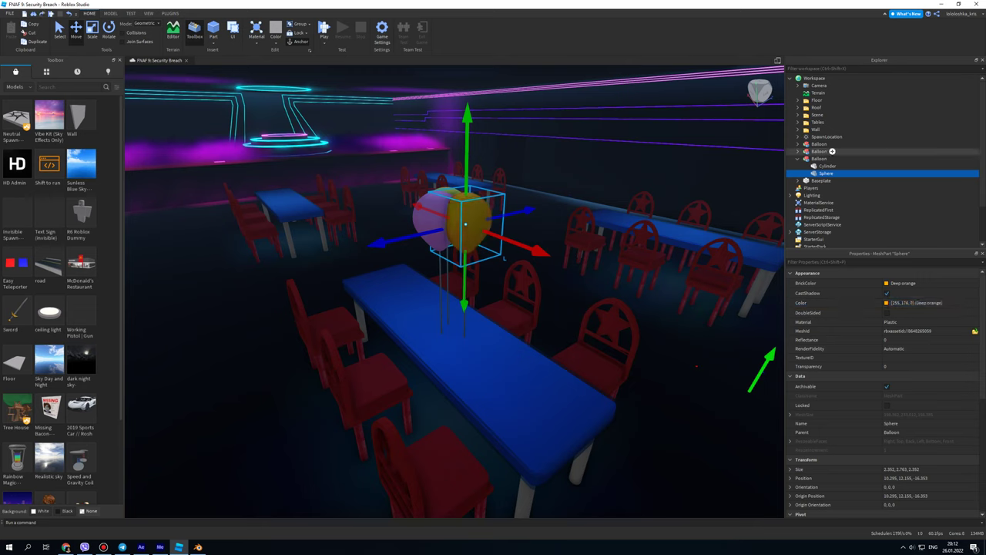
# Set the Daisy orange balloon's Sphere BrickColor to Electric blue.
pyautogui.click(797, 151)
pyautogui.click(826, 166)
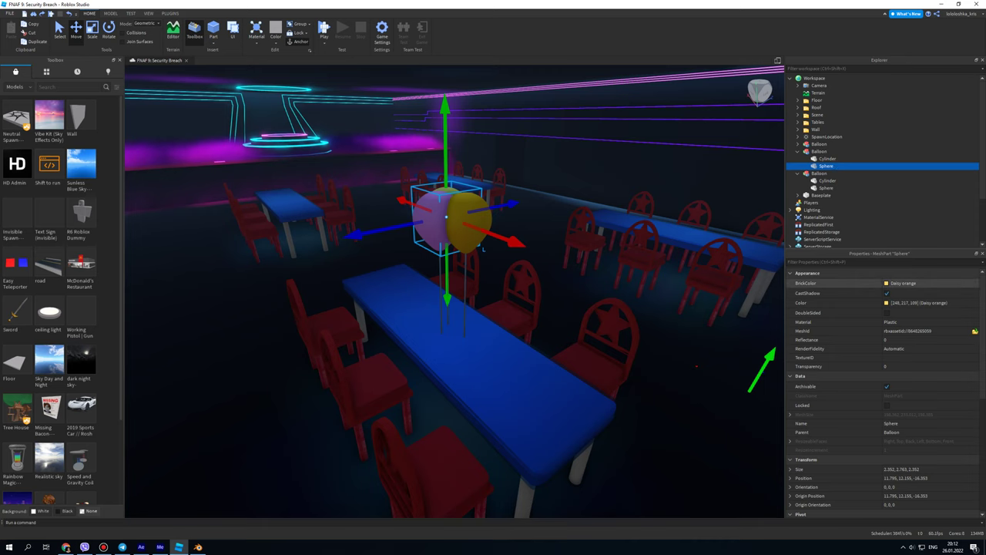
pyautogui.click(903, 283)
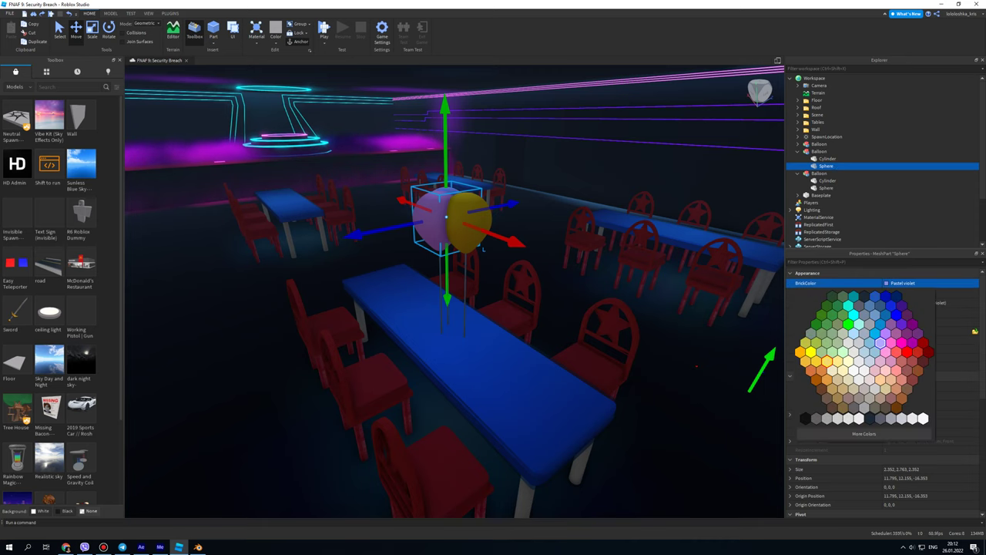
pyautogui.click(880, 324)
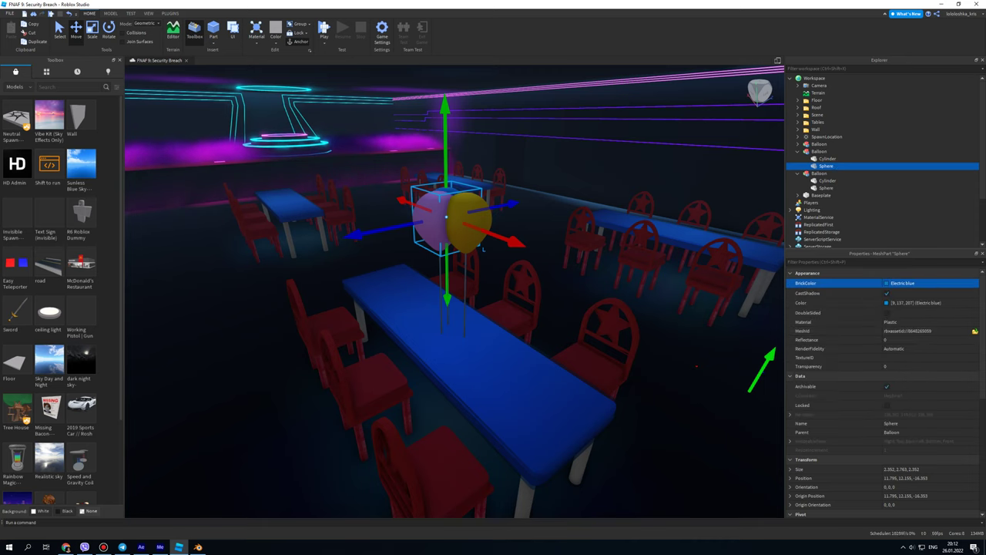
pyautogui.moveTo(462, 308); pyautogui.dragTo(385, 308, button='right')
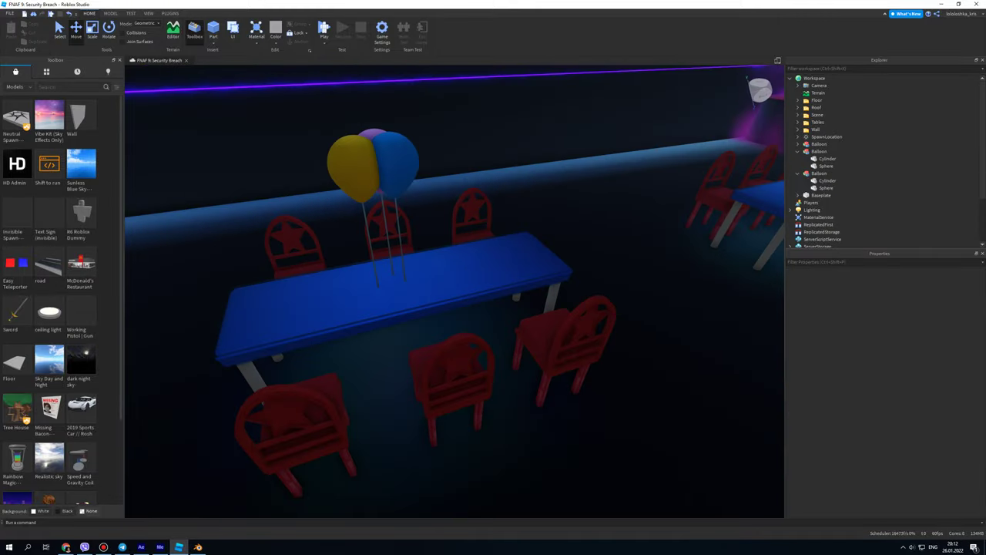
# Insert a new Folder into Workspace and name it Balloons.
pyautogui.moveTo(454, 309); pyautogui.dragTo(416, 308, button='right')
pyautogui.click(797, 173)
pyautogui.click(797, 151)
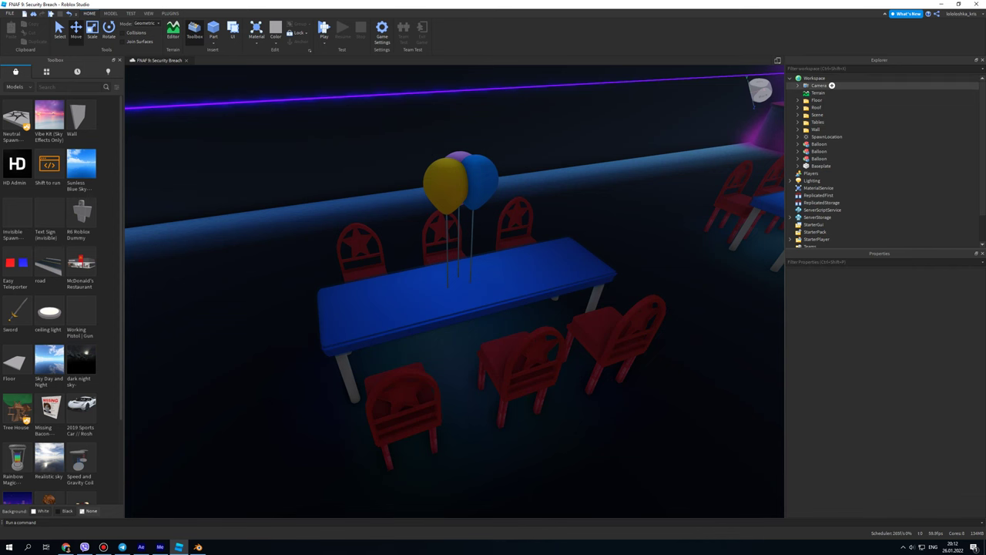
pyautogui.click(830, 77)
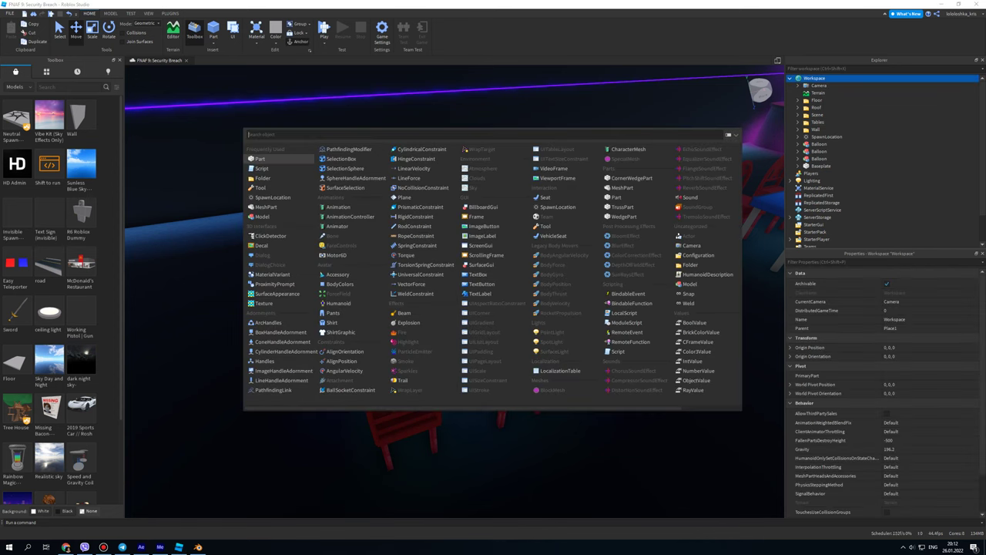
pyautogui.press('Down')
pyautogui.press('Down')
pyautogui.press('Return')
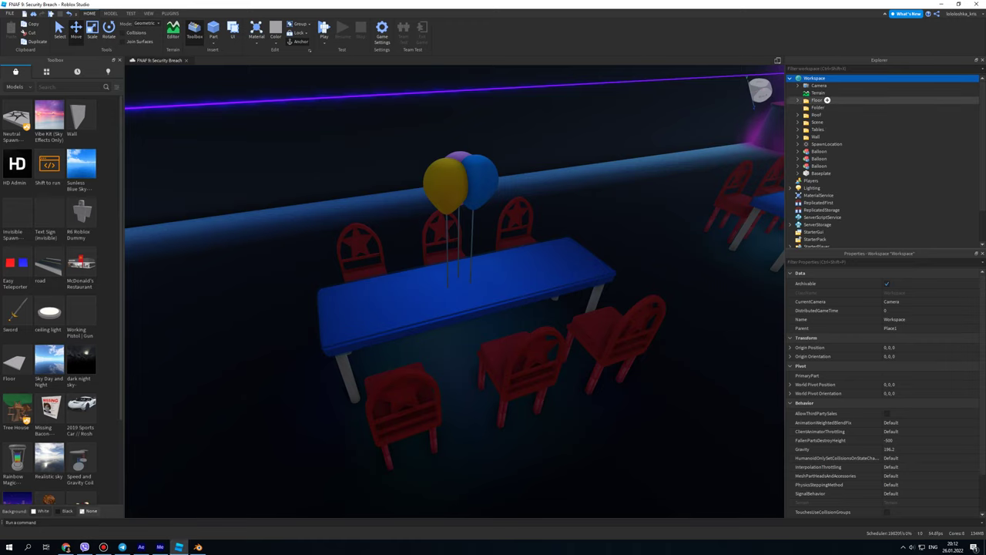
pyautogui.click(829, 107)
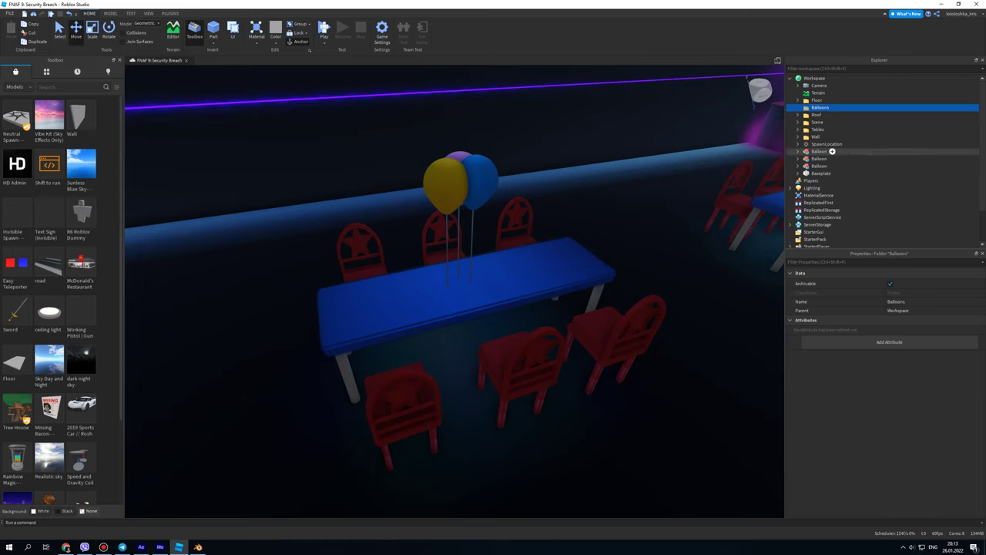
# Group the three Balloon models into one model with Ctrl+G.
pyautogui.click(819, 151)
pyautogui.keyDown('shift'); pyautogui.click(832, 166); pyautogui.keyUp('shift')
pyautogui.hotkey('ctrl', 'g')
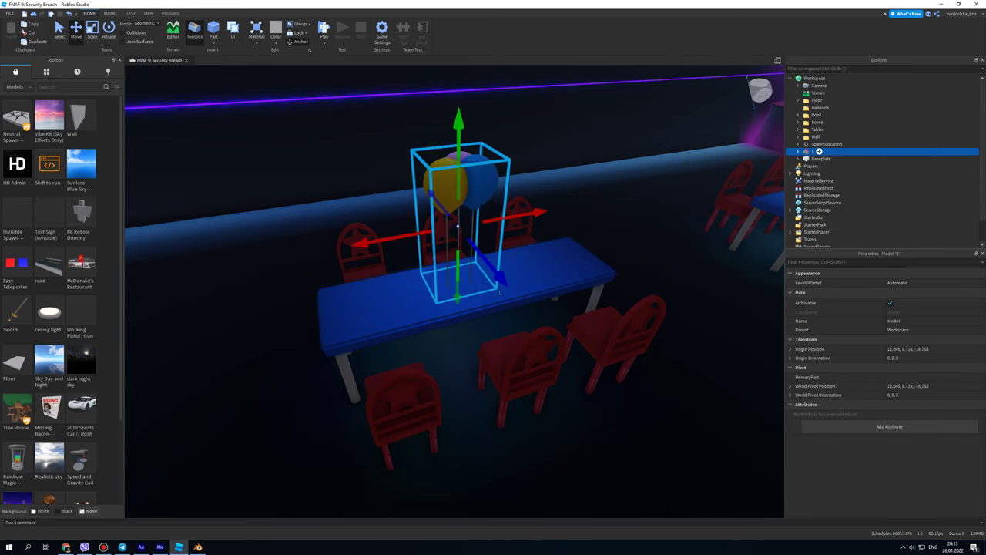
# Put the balloon group into the Balloons folder and add a copy turned 90 degrees.
pyautogui.moveTo(819, 151); pyautogui.dragTo(821, 107)
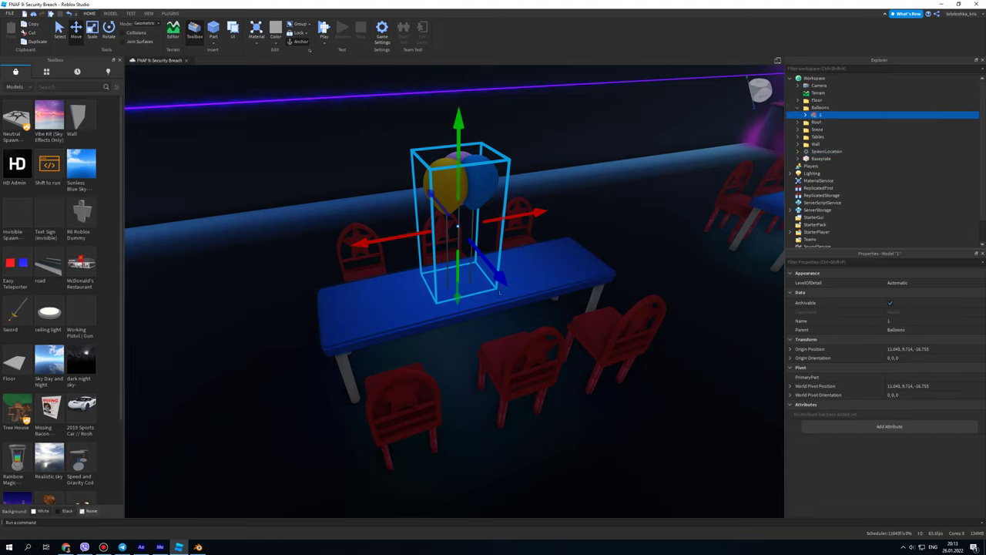
pyautogui.hotkey('ctrl', 'd')
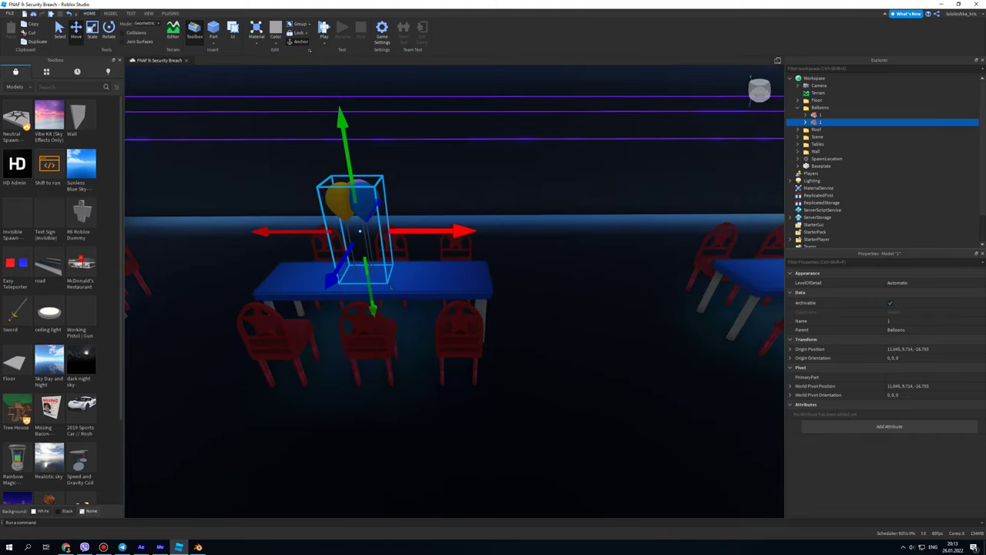
pyautogui.moveTo(540, 230); pyautogui.dragTo(585, 228)
pyautogui.hotkey('ctrl', '4')
pyautogui.moveTo(488, 291)
pyautogui.mouseDown()
pyautogui.moveTo(567, 240)
pyautogui.moveTo(539, 254)
pyautogui.mouseUp()
pyautogui.moveTo(539, 254)
pyautogui.mouseDown(button='right')
pyautogui.moveTo(462, 254)
pyautogui.moveTo(324, 181)
pyautogui.mouseUp(button='right')
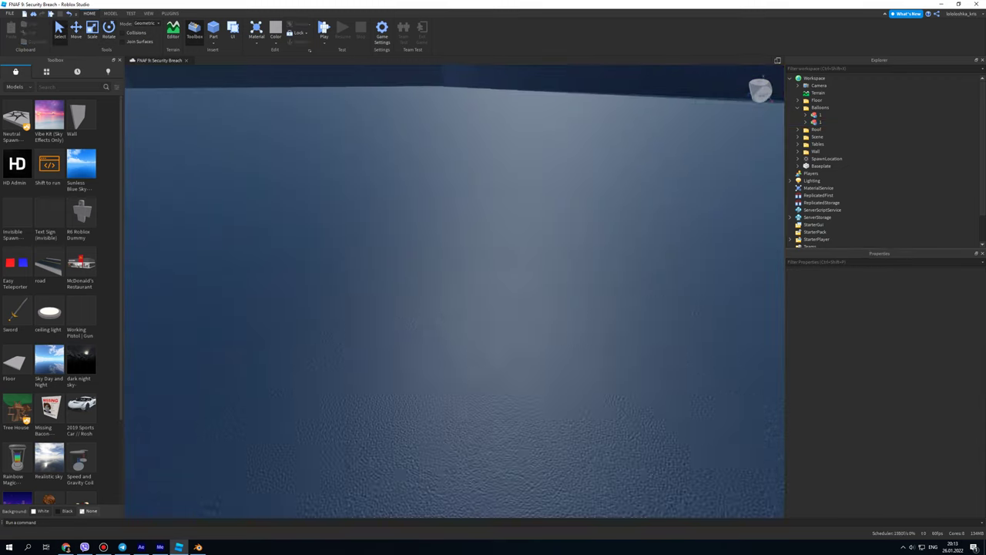
pyautogui.press('s')
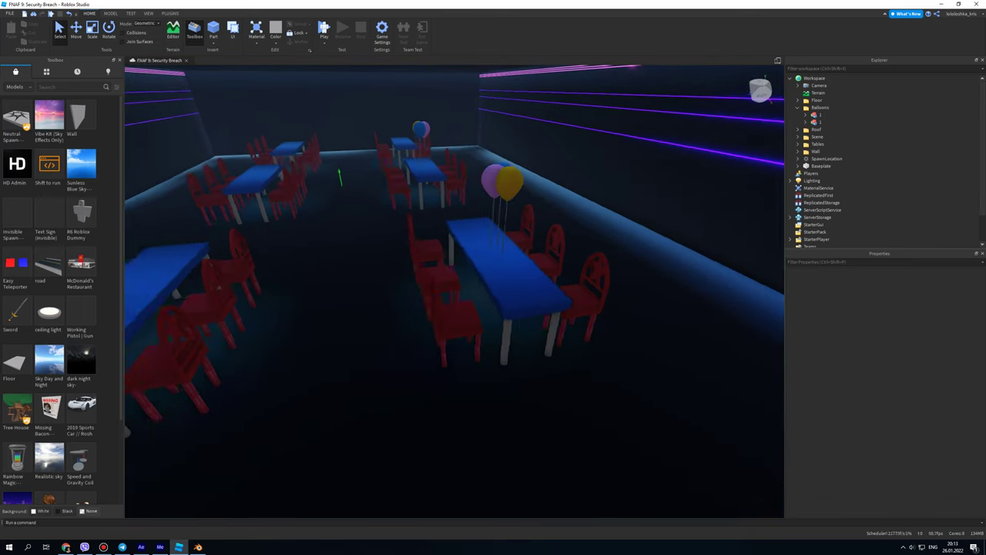
# Place another balloon cluster copy on the near left table, rotated 45 degrees.
pyautogui.doubleClick(826, 122)
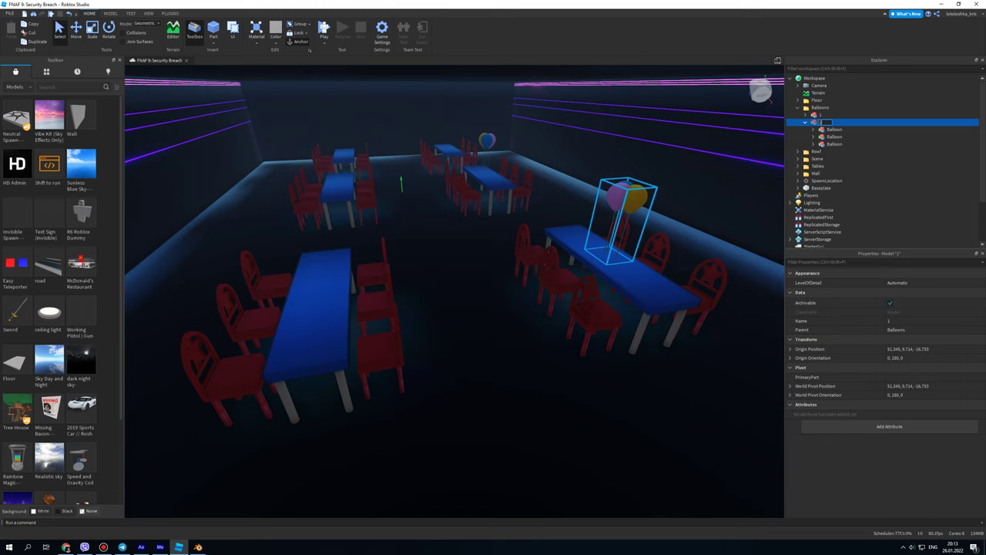
pyautogui.write('2')
pyautogui.hotkey('ctrl', 'd')
pyautogui.hotkey('ctrl', '2')
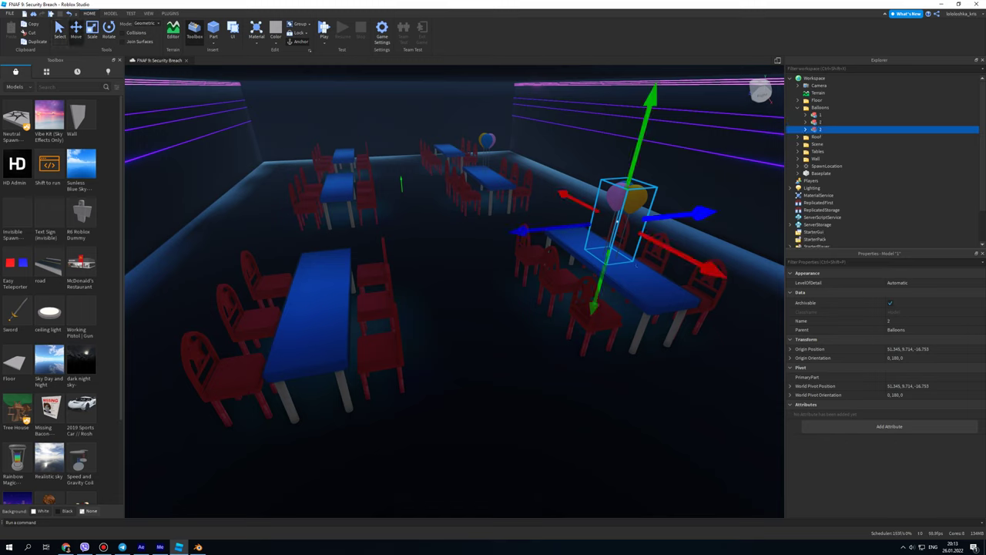
pyautogui.moveTo(539, 222); pyautogui.dragTo(227, 258)
pyautogui.moveTo(319, 251); pyautogui.dragTo(305, 253)
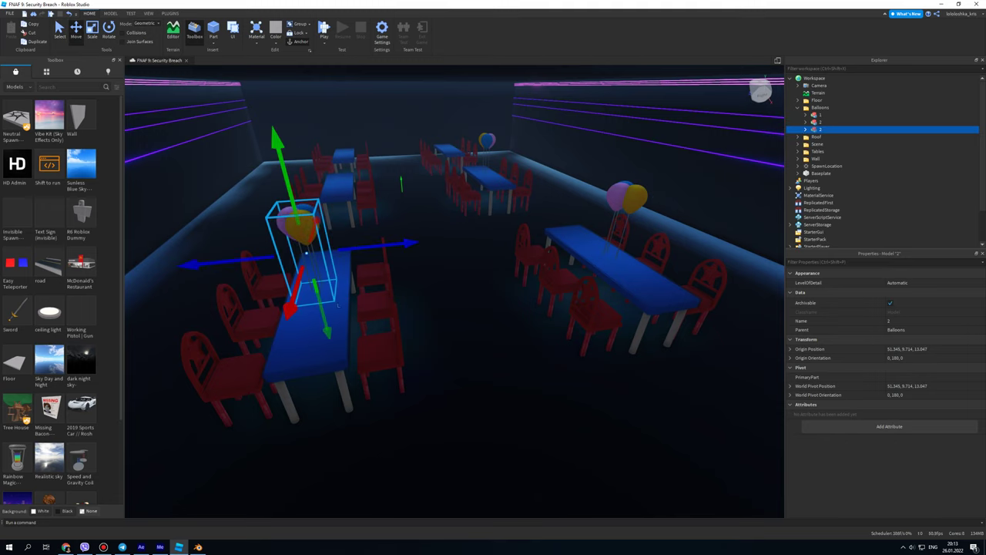
pyautogui.hotkey('ctrl', '3')
pyautogui.hotkey('ctrl', '4')
pyautogui.moveTo(336, 292); pyautogui.dragTo(350, 291)
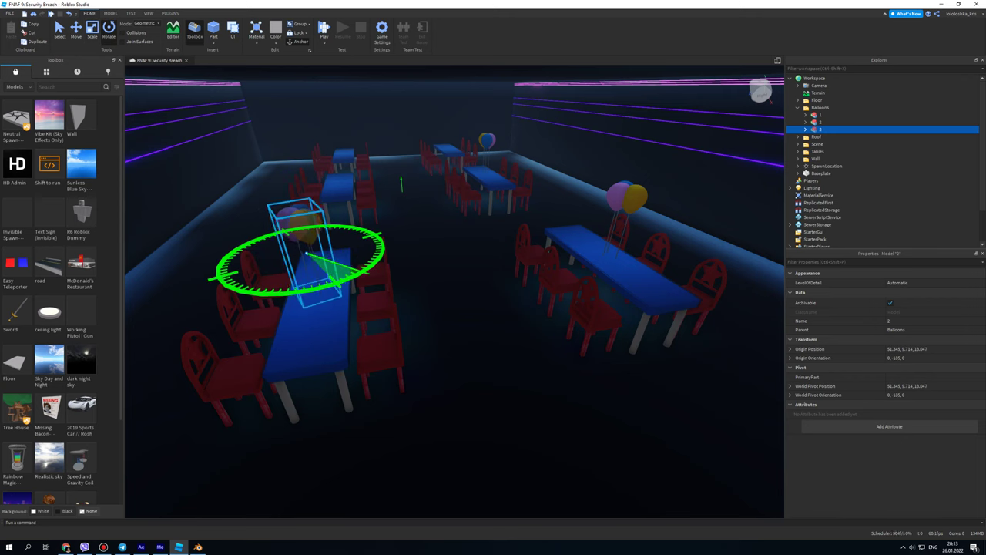
pyautogui.moveTo(350, 291)
pyautogui.mouseDown(button='right')
pyautogui.moveTo(424, 258)
pyautogui.moveTo(493, 246)
pyautogui.mouseUp(button='right')
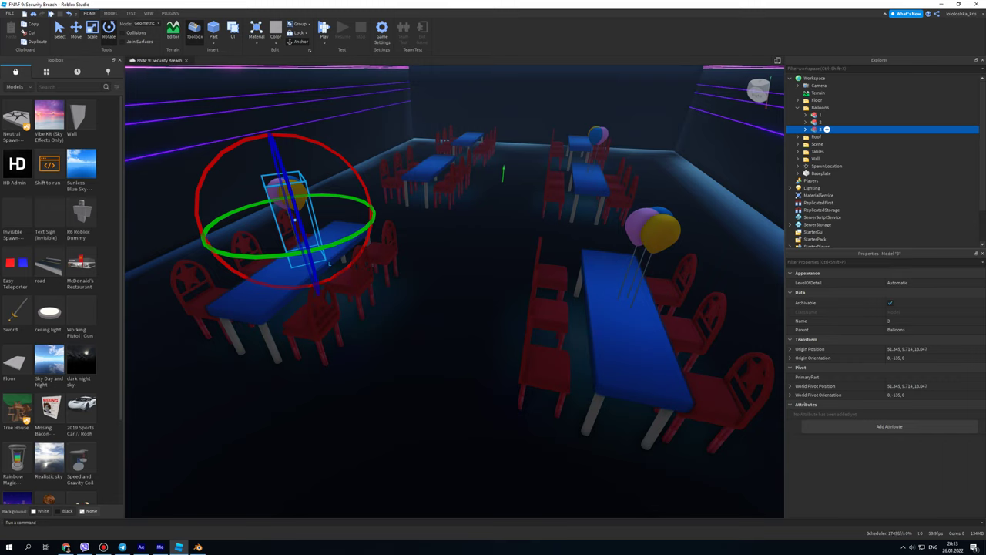
# Place a further cluster copy centred on the far table.
pyautogui.click(820, 122)
pyautogui.hotkey('ctrl', 'd')
pyautogui.hotkey('ctrl', '2')
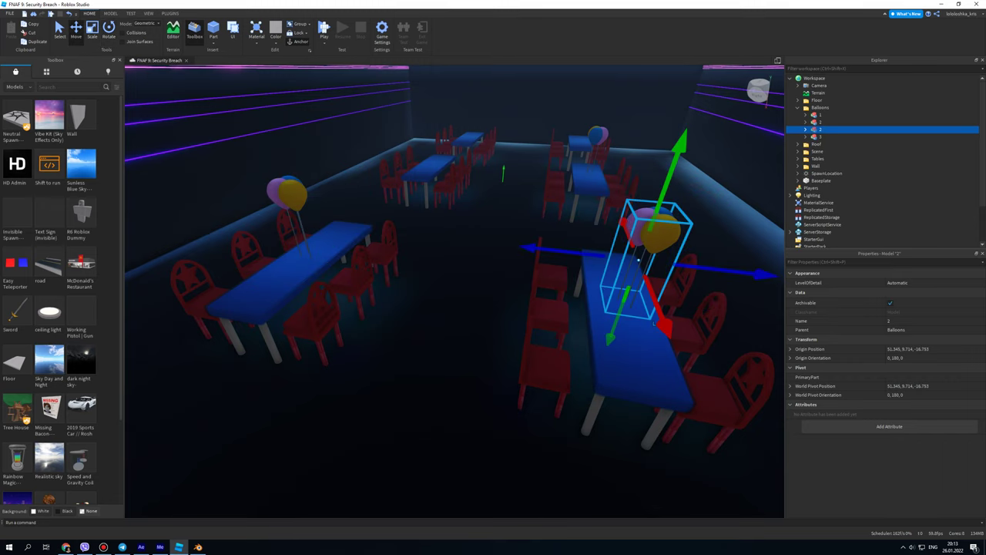
pyautogui.moveTo(638, 260)
pyautogui.mouseDown()
pyautogui.moveTo(593, 150)
pyautogui.moveTo(437, 145)
pyautogui.mouseUp()
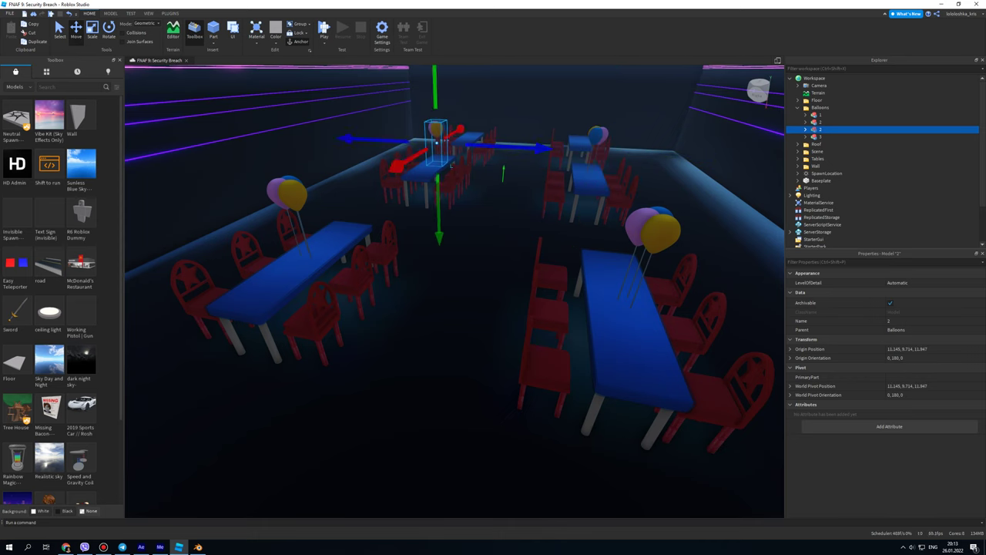
pyautogui.press('f')
pyautogui.scroll(-3, 503, 316)
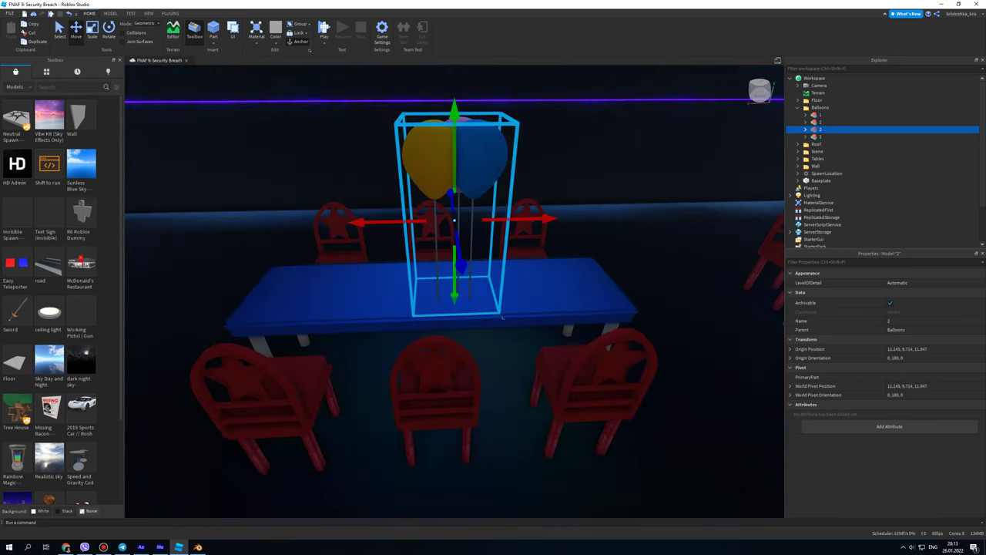
pyautogui.moveTo(462, 177); pyautogui.dragTo(443, 178)
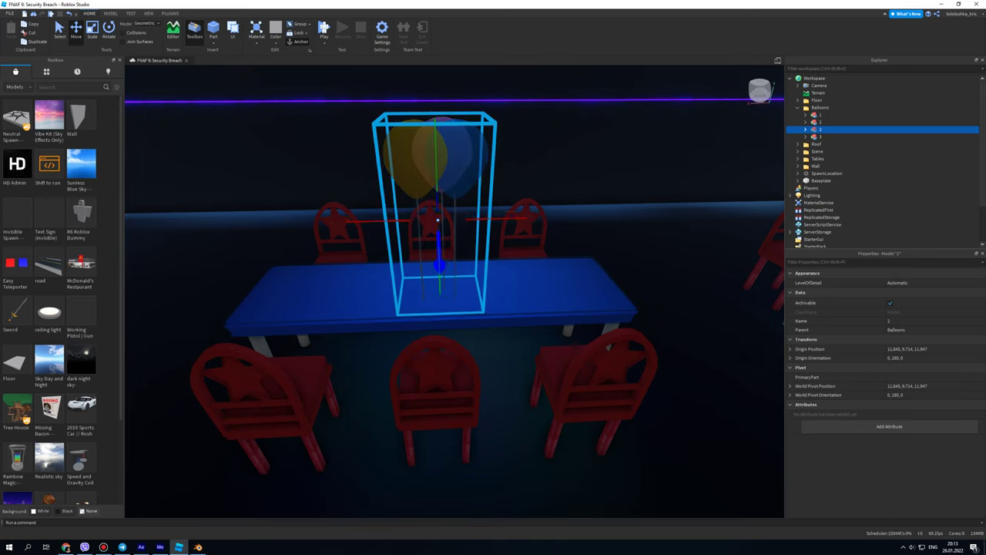
pyautogui.click(671, 154)
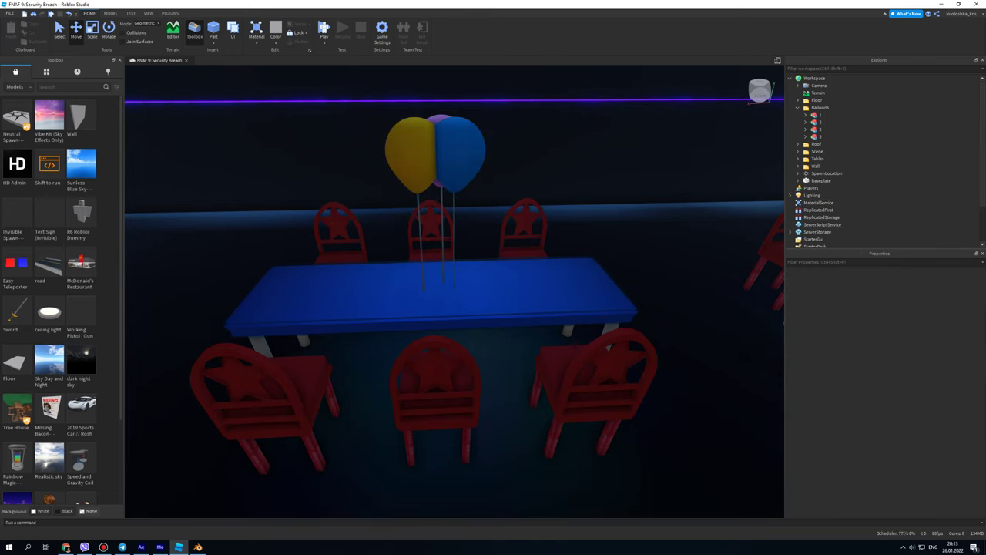
pyautogui.click(817, 136)
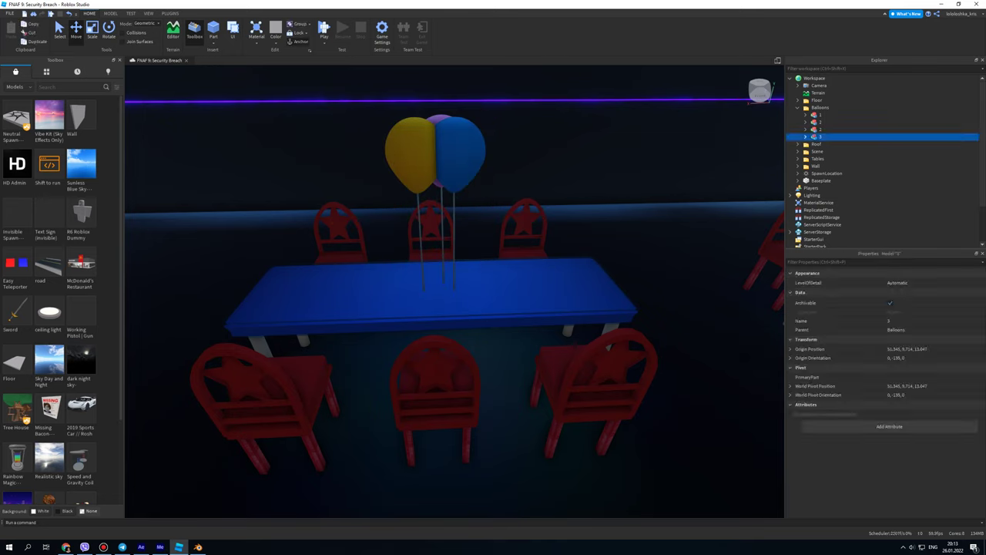
pyautogui.click(820, 129)
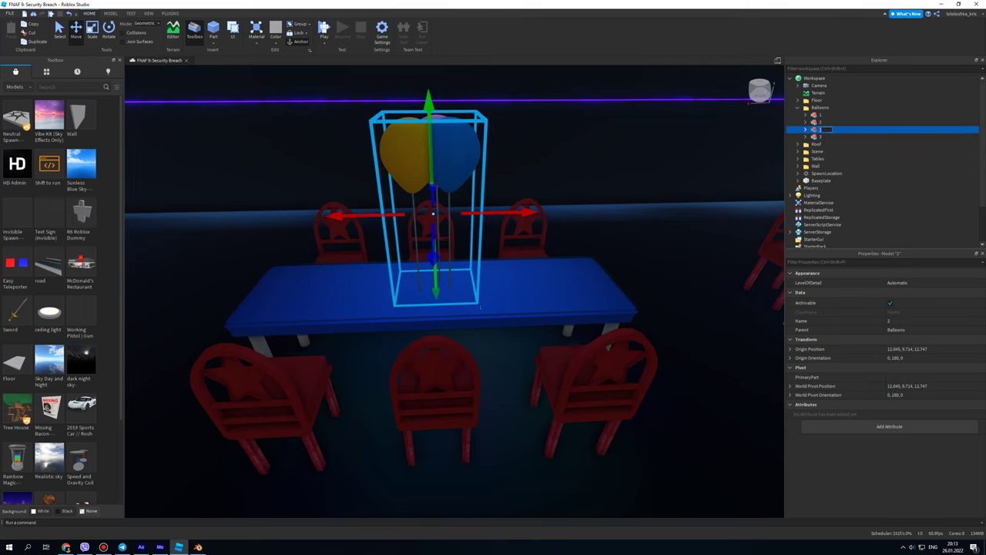
pyautogui.write('4')
# Reorder cluster 4 in the Balloons folder, then duplicate it onto another table.
pyautogui.moveTo(827, 129); pyautogui.dragTo(817, 140)
pyautogui.moveTo(480, 306); pyautogui.dragTo(392, 302, button='right')
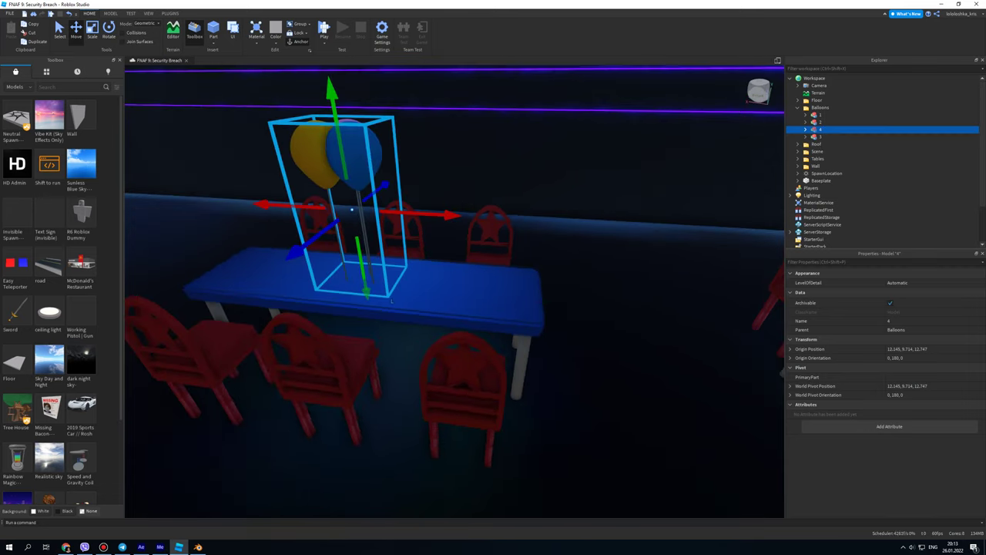
pyautogui.hotkey('ctrl', 'd')
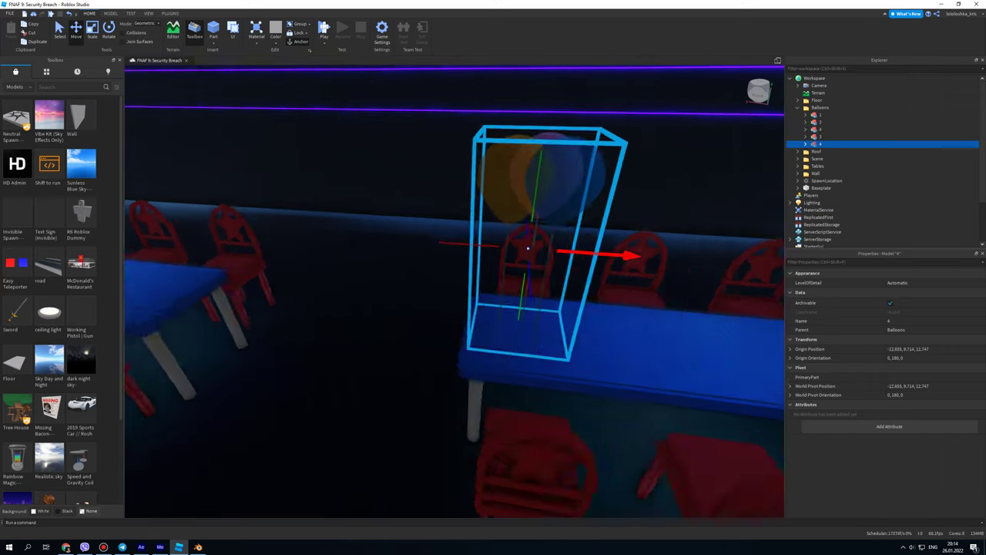
pyautogui.moveTo(391, 302); pyautogui.dragTo(493, 301, button='right')
pyautogui.moveTo(596, 262); pyautogui.dragTo(472, 225, button='right')
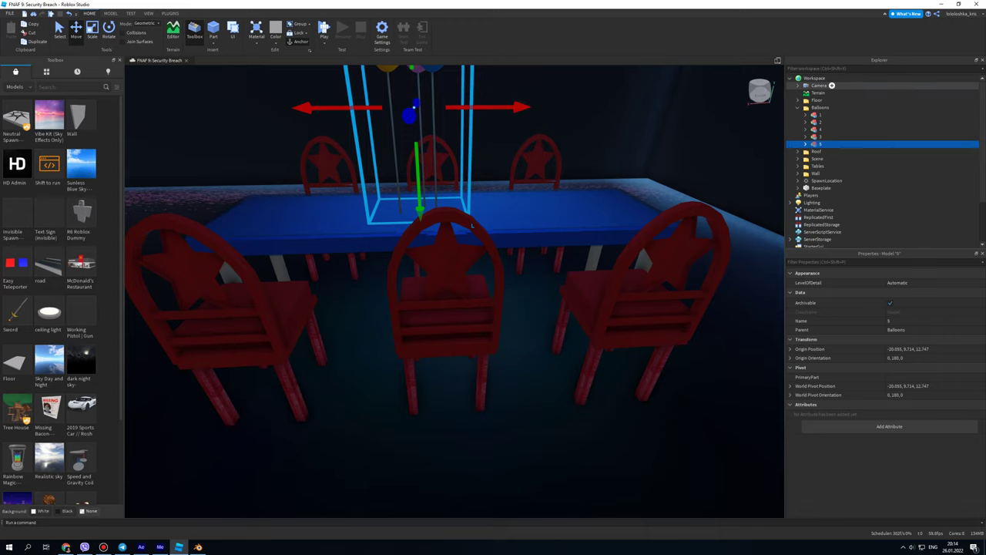
# Paste a sixth balloon cluster onto another table's centre and turn it around its vertical axis.
pyautogui.hotkey('ctrl', 'shift', 'x')
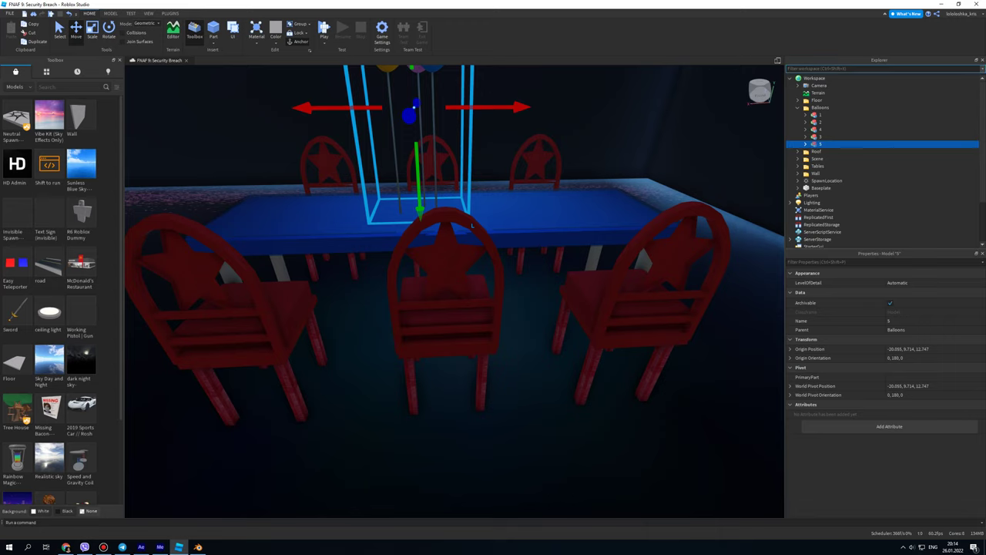
pyautogui.moveTo(472, 224); pyautogui.dragTo(405, 349, button='right')
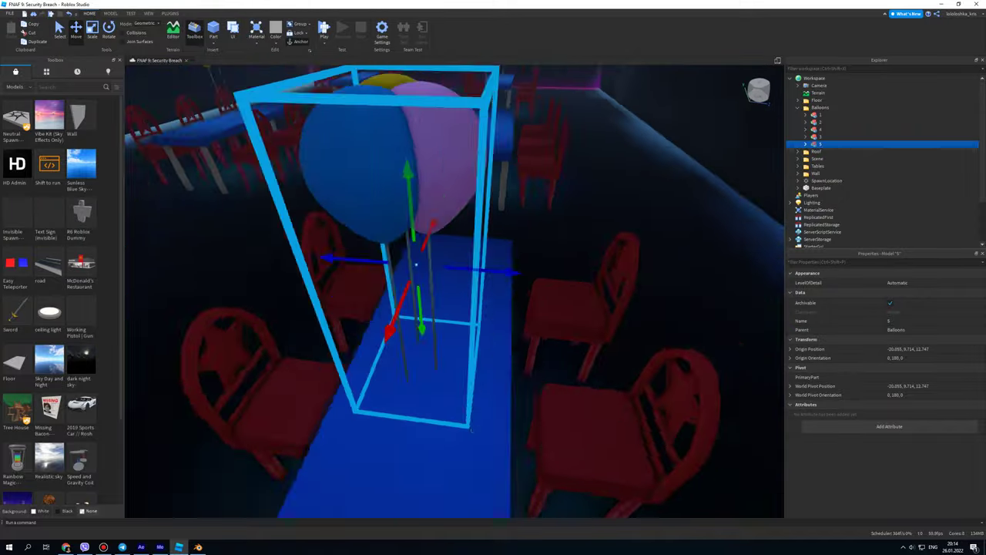
pyautogui.hotkey('ctrl', 'v')
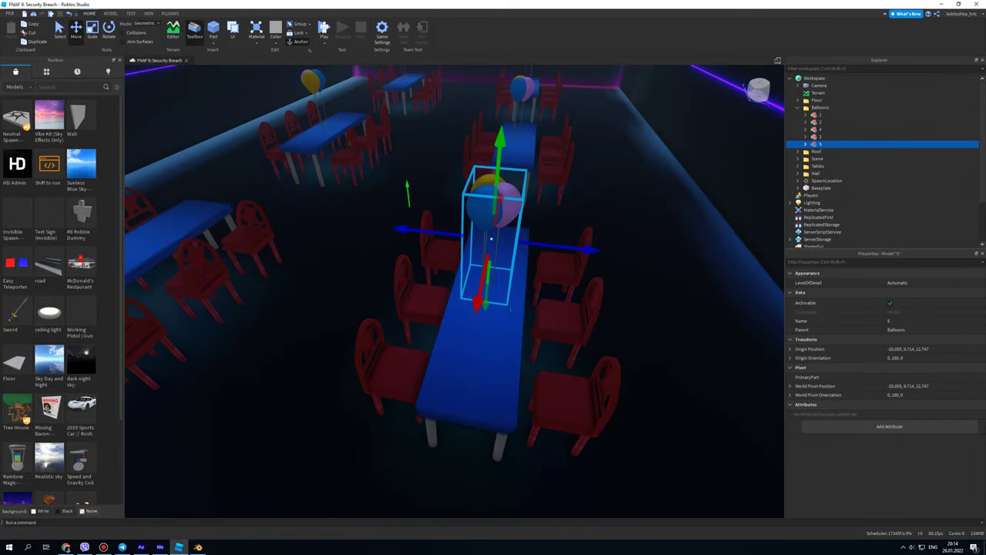
pyautogui.moveTo(488, 185); pyautogui.dragTo(590, 193, button='right')
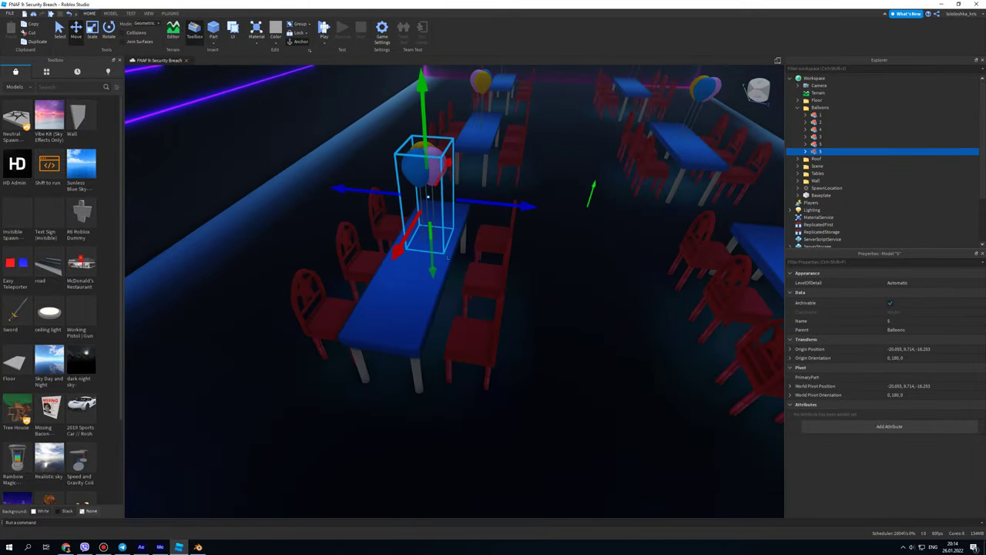
pyautogui.moveTo(447, 259); pyautogui.dragTo(425, 259)
pyautogui.moveTo(425, 259)
pyautogui.mouseDown(button='right')
pyautogui.moveTo(414, 302)
pyautogui.moveTo(422, 293)
pyautogui.mouseUp(button='right')
pyautogui.hotkey('ctrl', '4')
pyautogui.moveTo(445, 265); pyautogui.dragTo(432, 283)
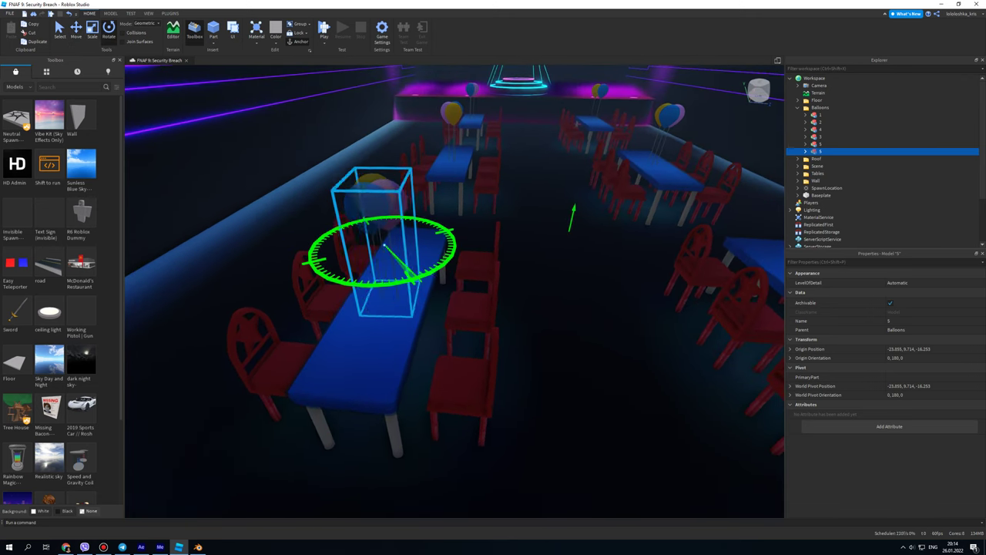
pyautogui.moveTo(432, 284); pyautogui.dragTo(385, 287, button='right')
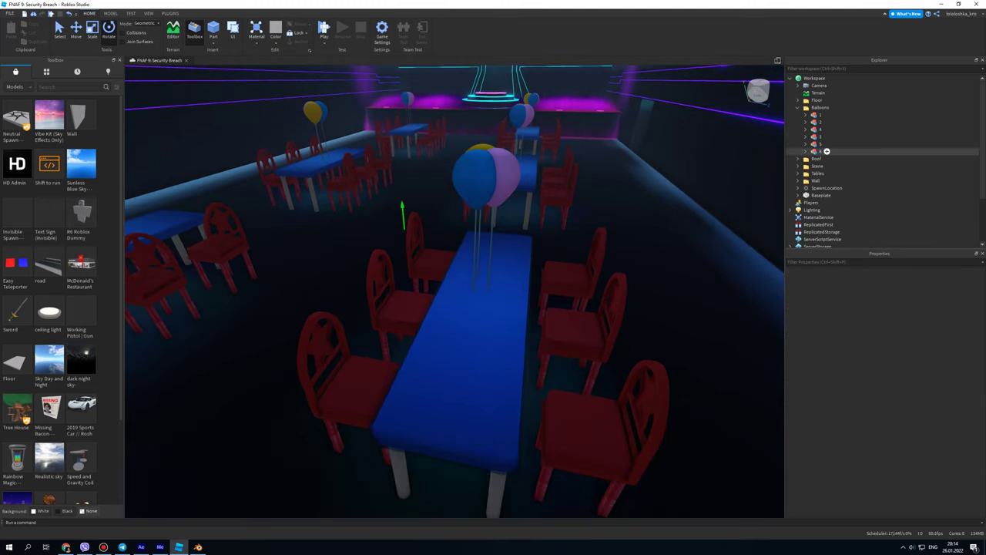
# Select balloon cluster 5 and rotate it to a new angle, then view down the hall.
pyautogui.click(827, 129)
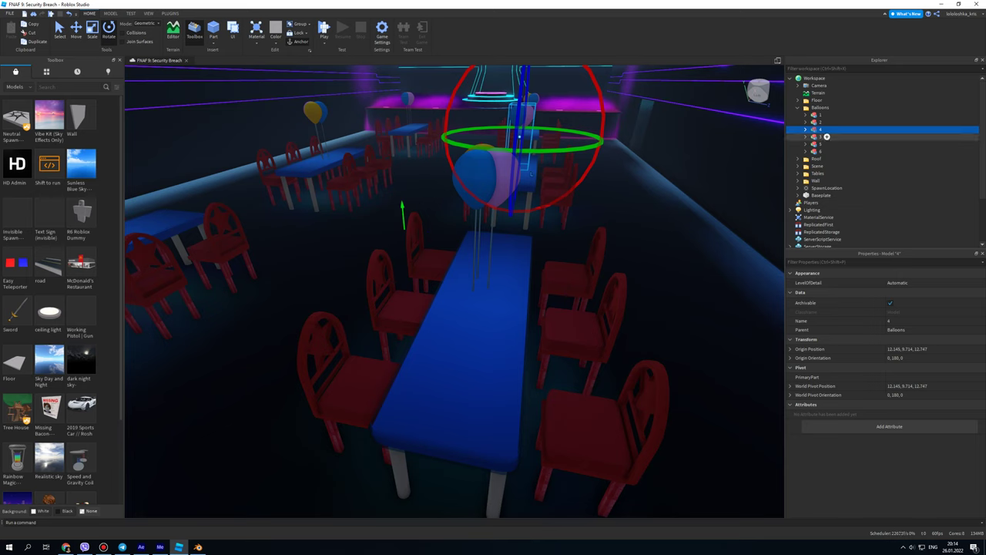
pyautogui.click(826, 137)
pyautogui.press('Down')
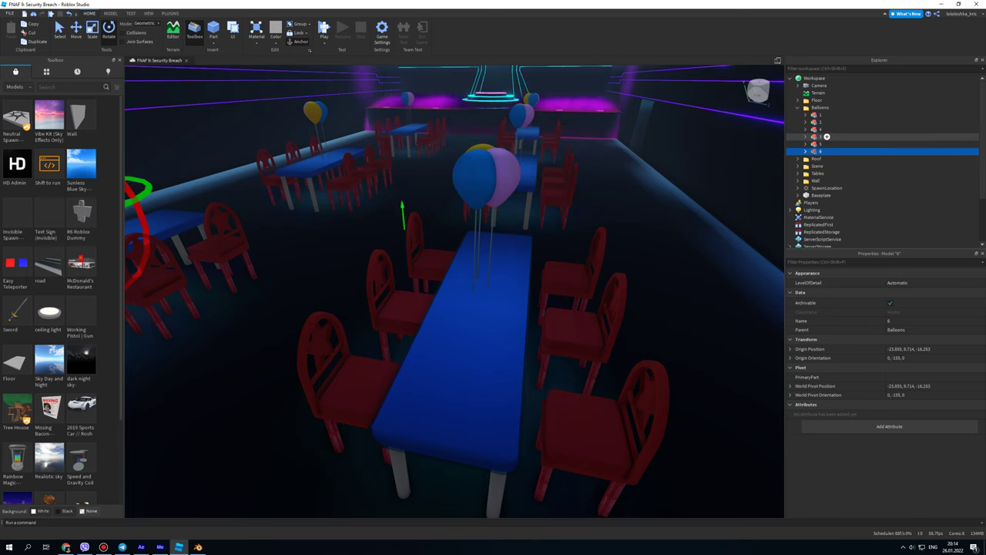
pyautogui.press('Up')
pyautogui.moveTo(463, 206); pyautogui.dragTo(461, 205)
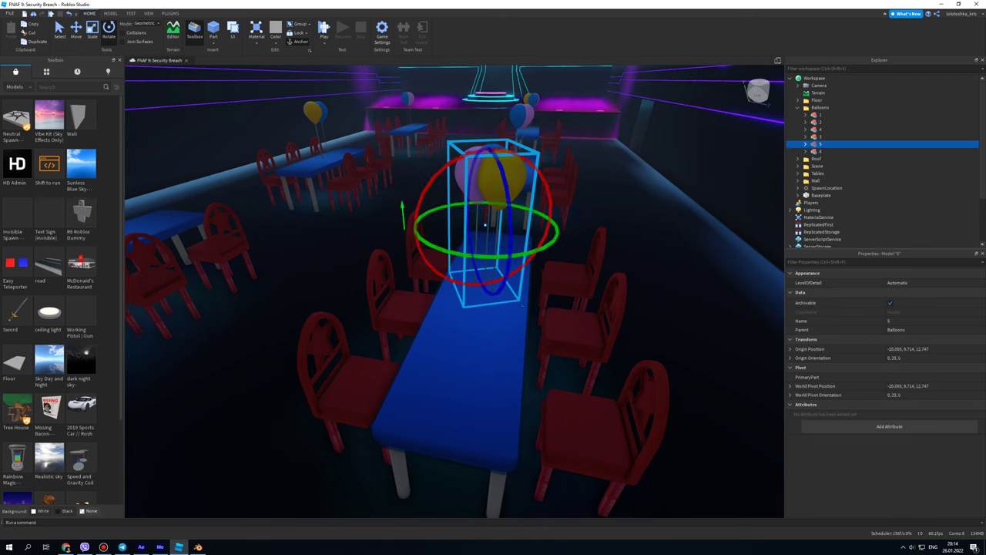
pyautogui.click(461, 205)
pyautogui.moveTo(460, 205); pyautogui.dragTo(431, 231, button='right')
pyautogui.moveTo(552, 214); pyautogui.dragTo(455, 229, button='right')
# Compare against the Pizzaplex reference image in Chrome, then fly the camera around the tables.
pyautogui.hotkey('alt', 'Tab')
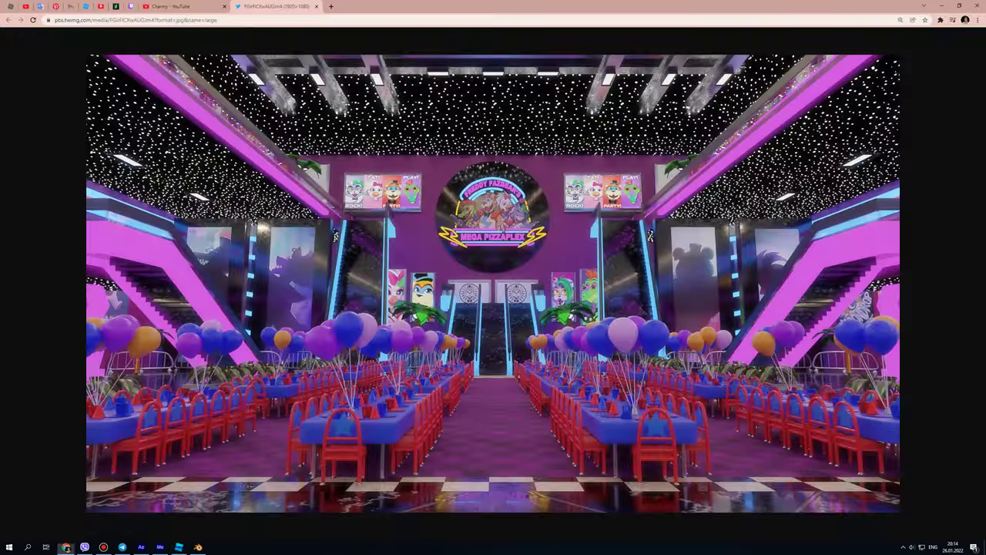
pyautogui.hotkey('alt', 'Tab')
pyautogui.moveTo(509, 216)
pyautogui.mouseDown(button='right')
pyautogui.moveTo(527, 224)
pyautogui.moveTo(500, 231)
pyautogui.moveTo(508, 254)
pyautogui.mouseUp(button='right')
pyautogui.rightClick(527, 223)
pyautogui.press('q')
pyautogui.press('e')
pyautogui.press('e')
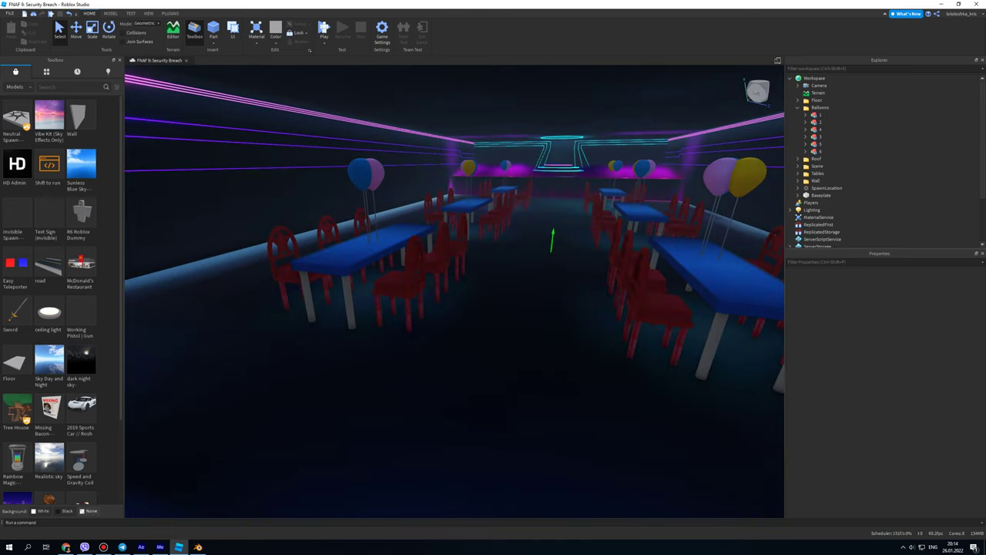
pyautogui.moveTo(493, 254); pyautogui.dragTo(524, 254, button='right')
pyautogui.press('w')
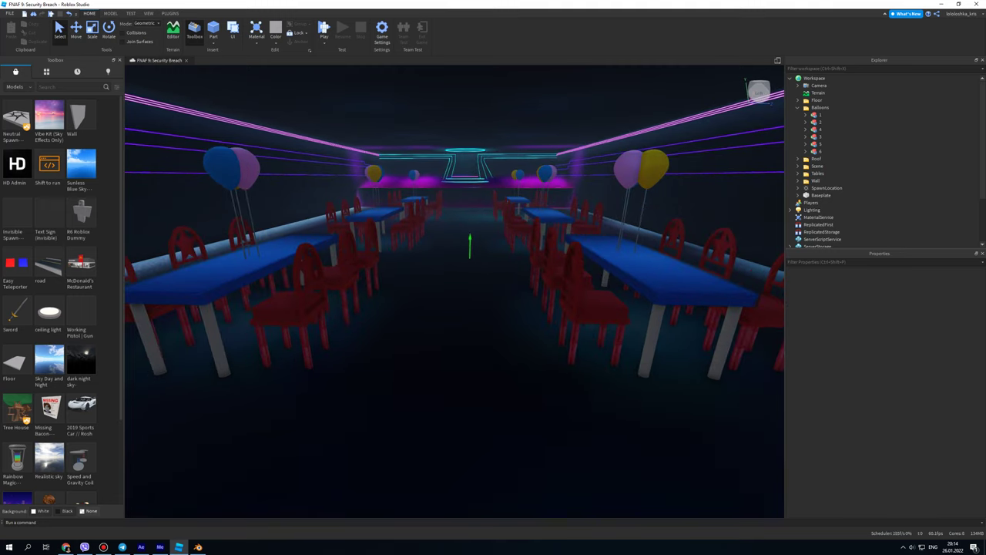
pyautogui.moveTo(492, 254); pyautogui.dragTo(493, 223, button='right')
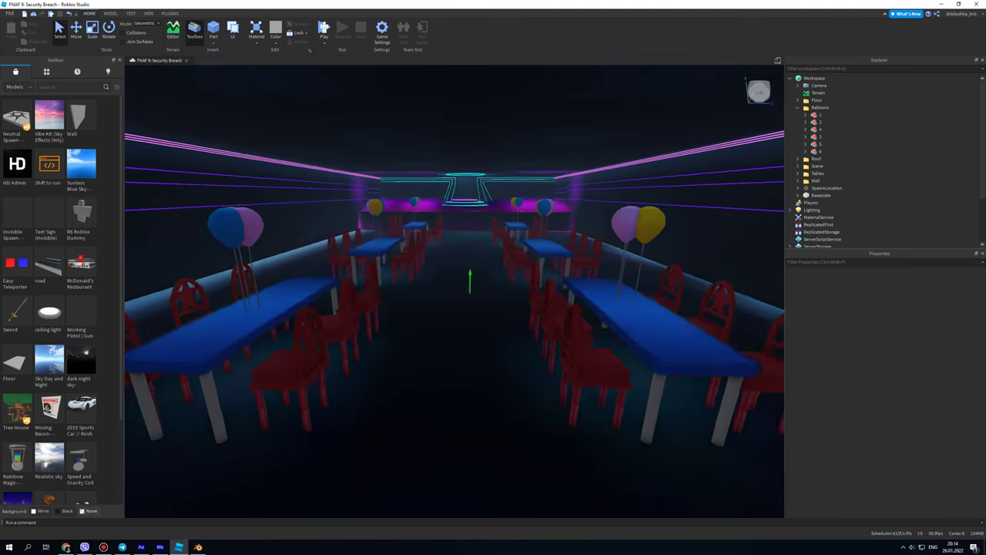